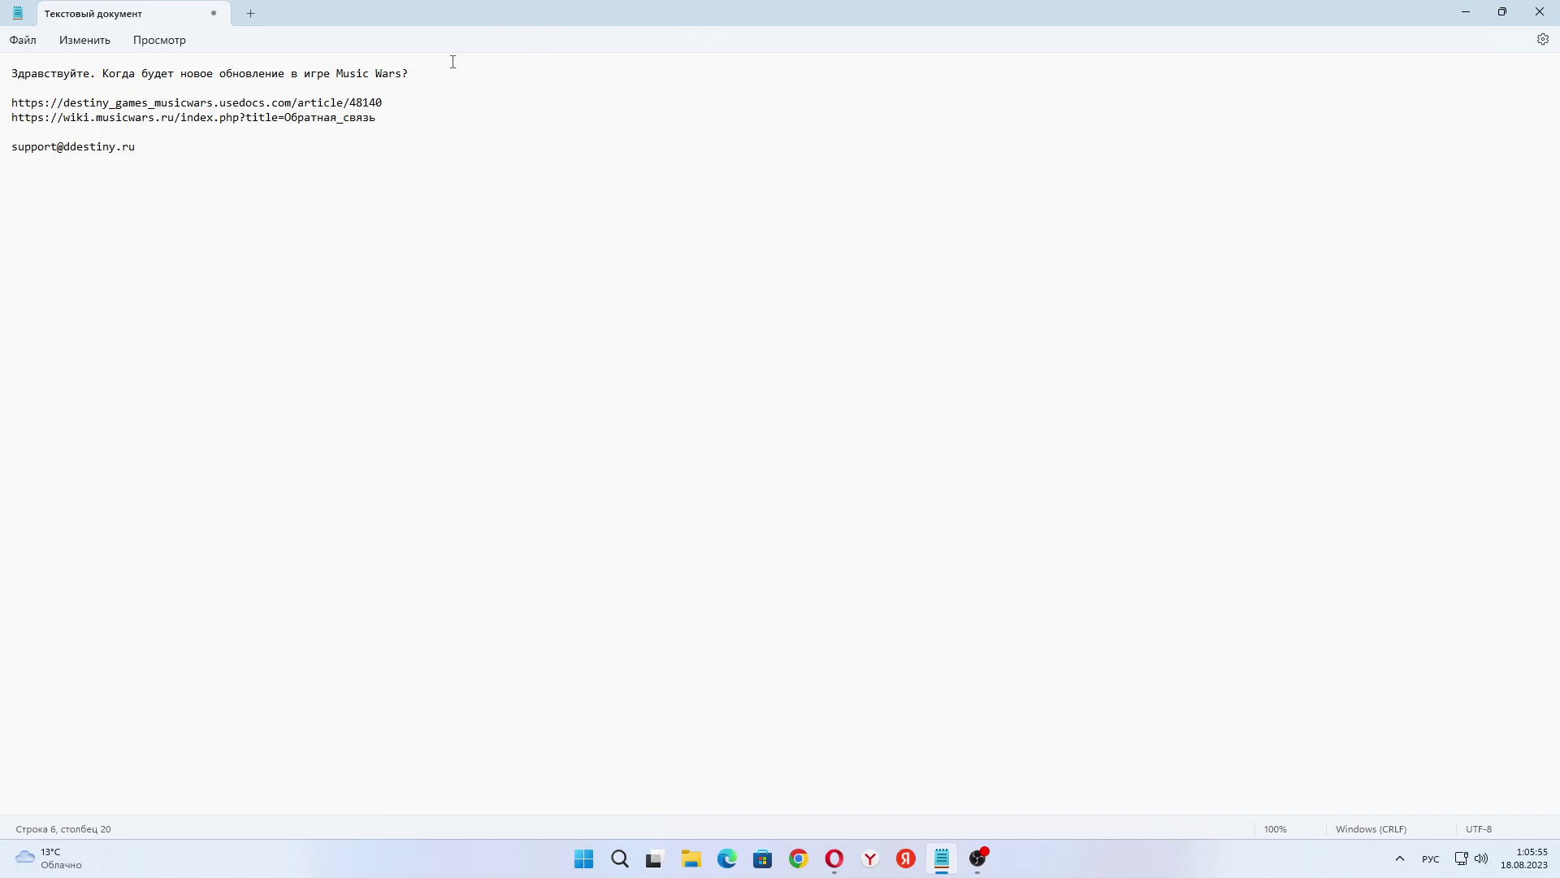
Step: Switch to Chrome, search for "почта майл", and open Mail.ru's new mailbox registration form
click(798, 858)
text(поч)
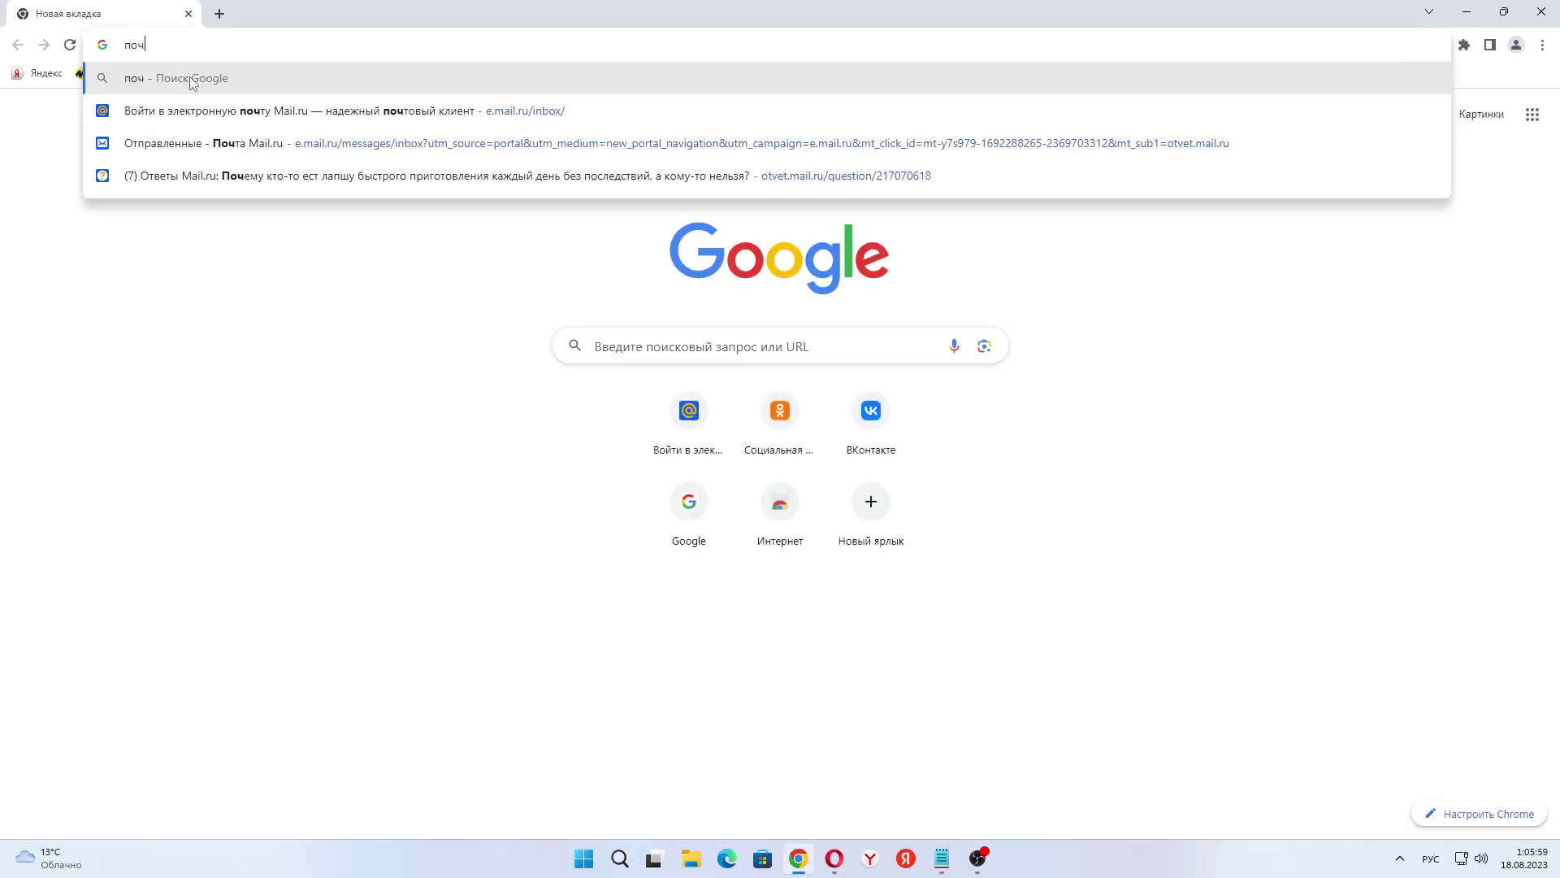
text(та май)
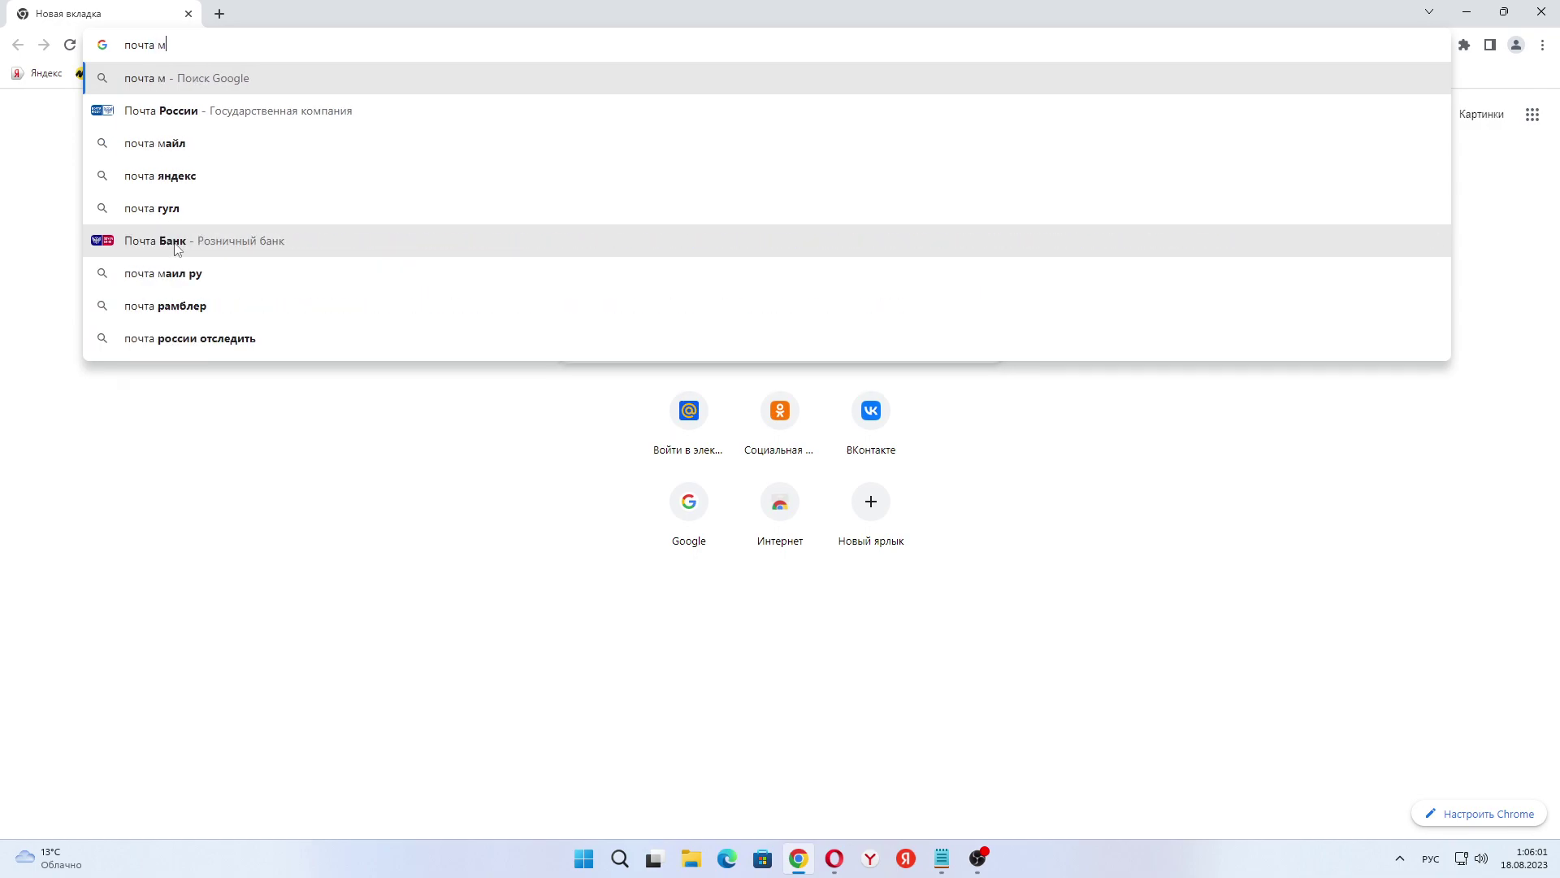
click(176, 119)
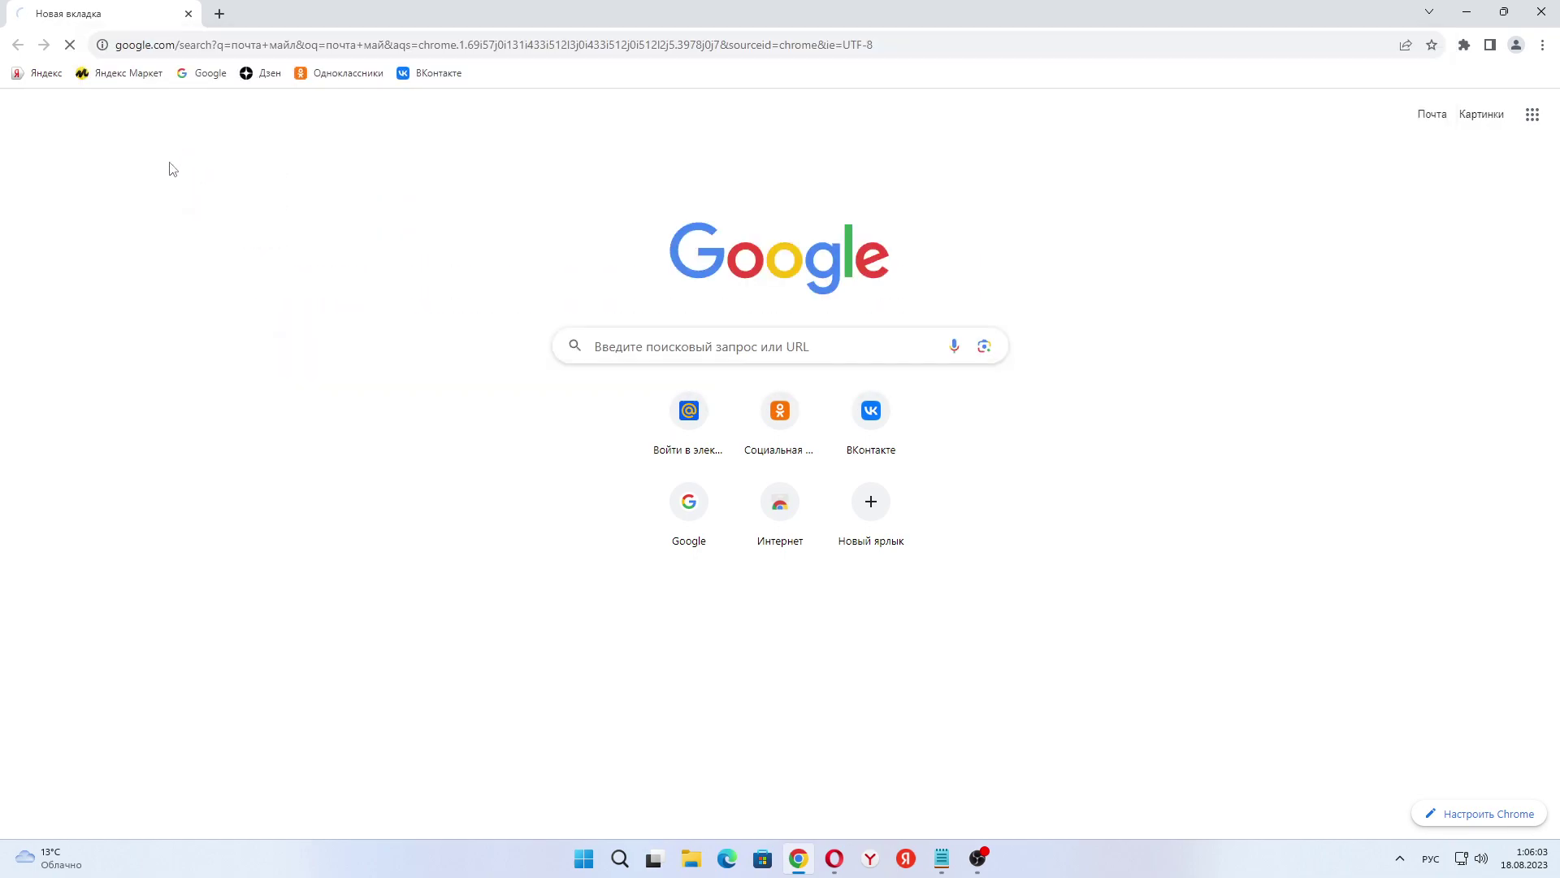
click(223, 286)
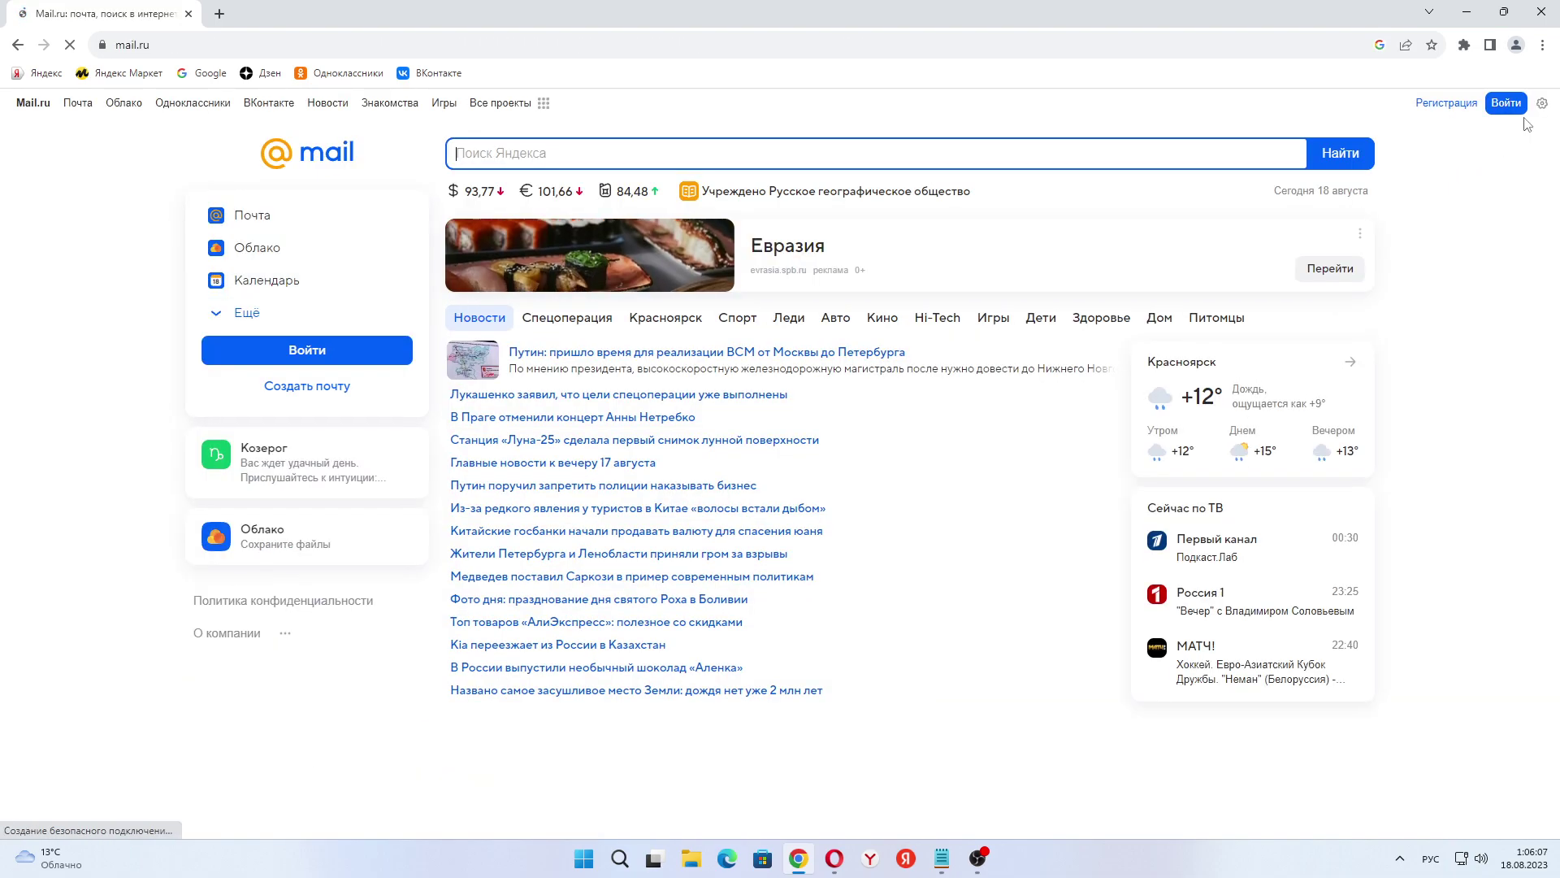
click(1416, 104)
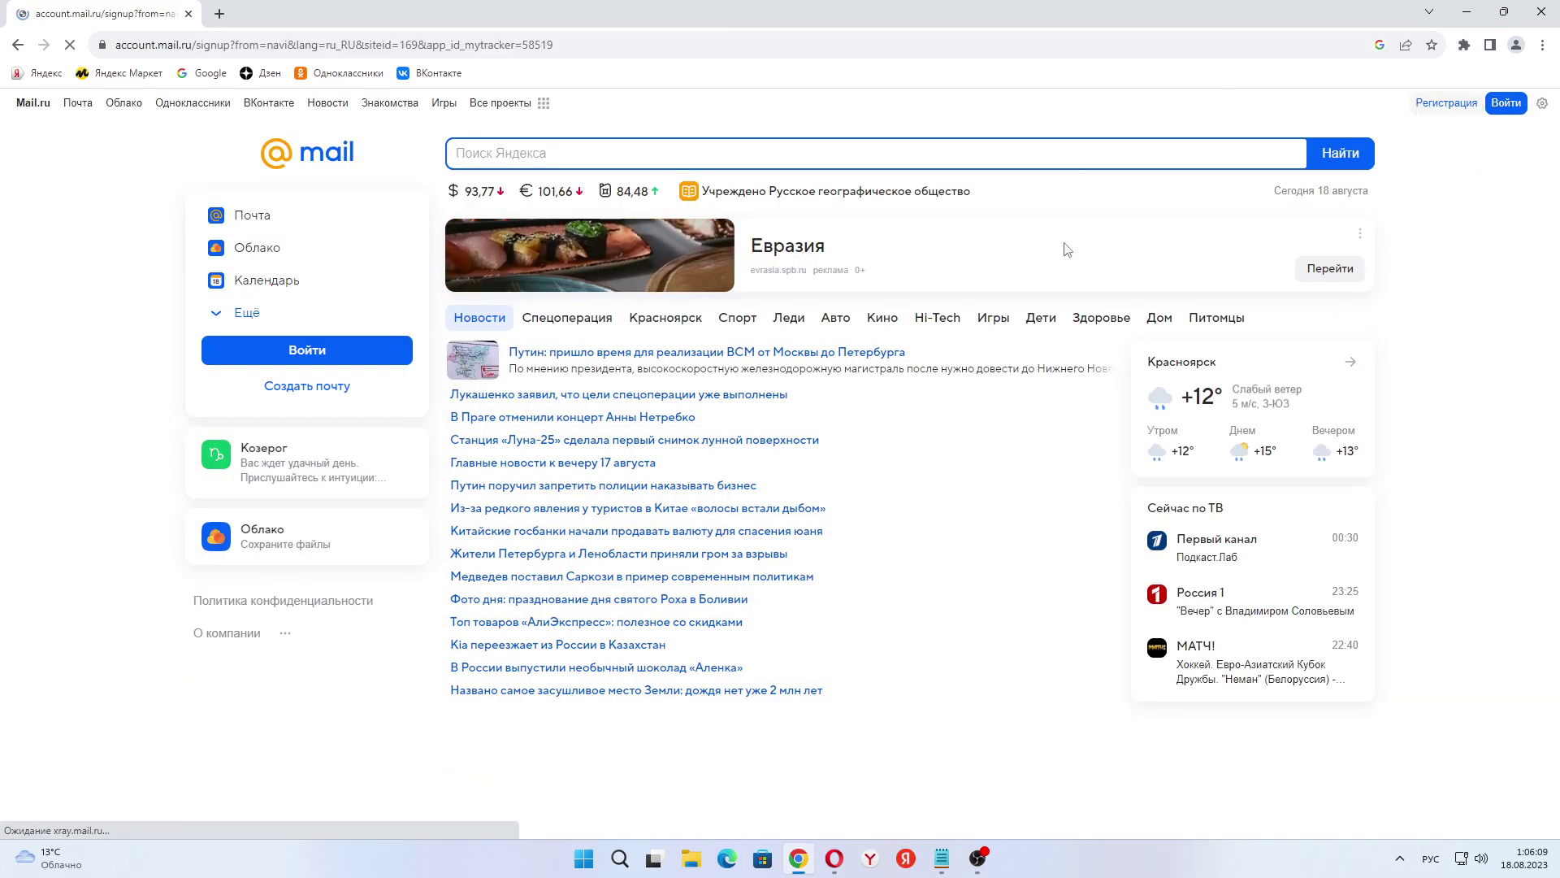
Step: Fill in the first name and last name on the mailbox registration form
text(Новое)
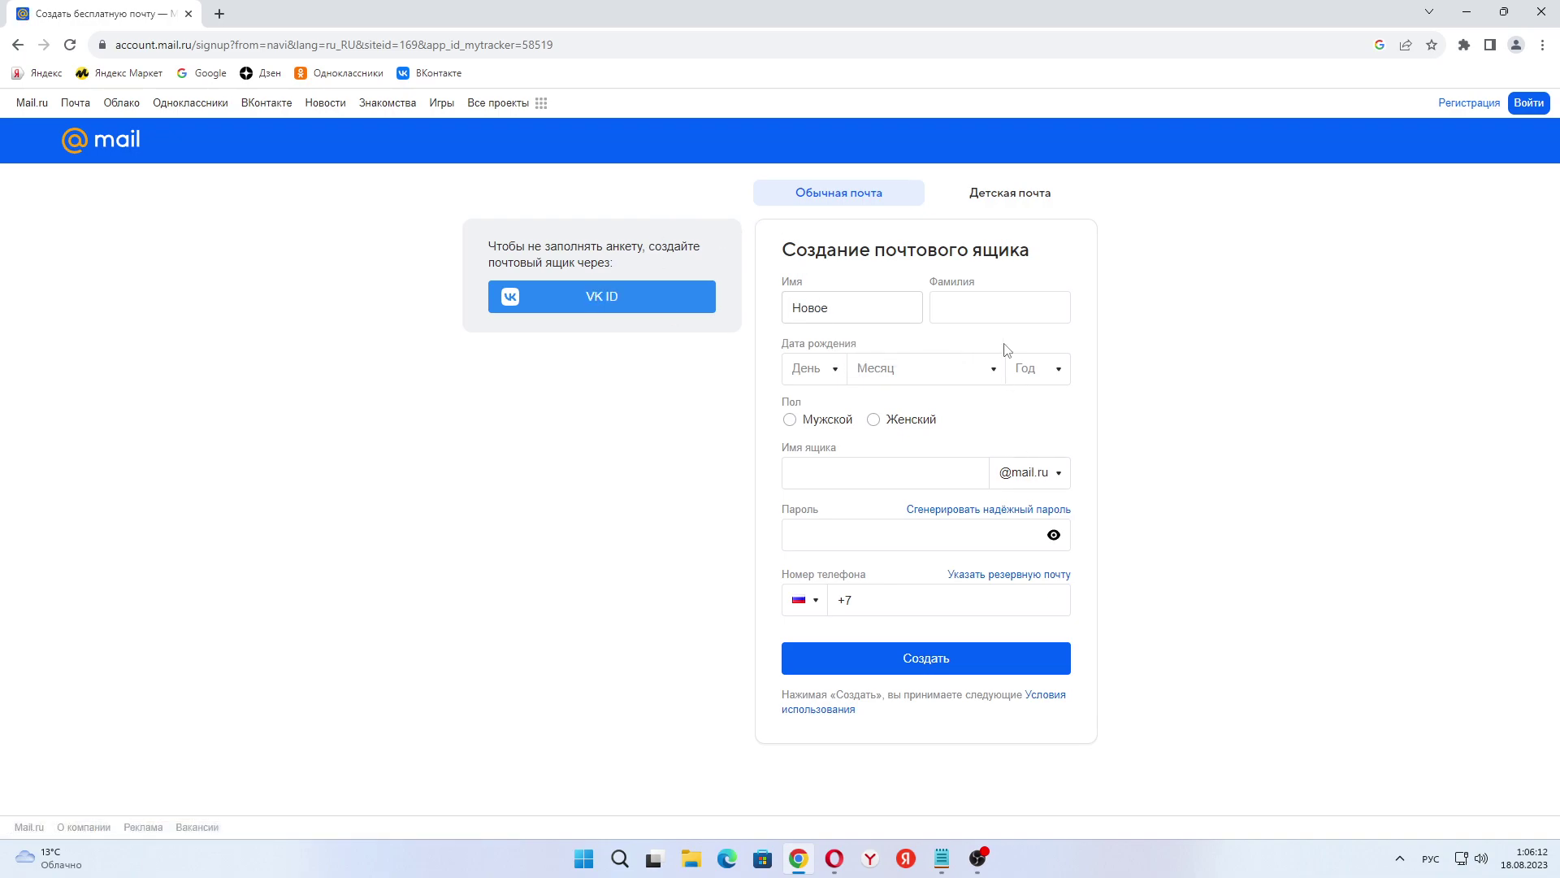
click(1001, 320)
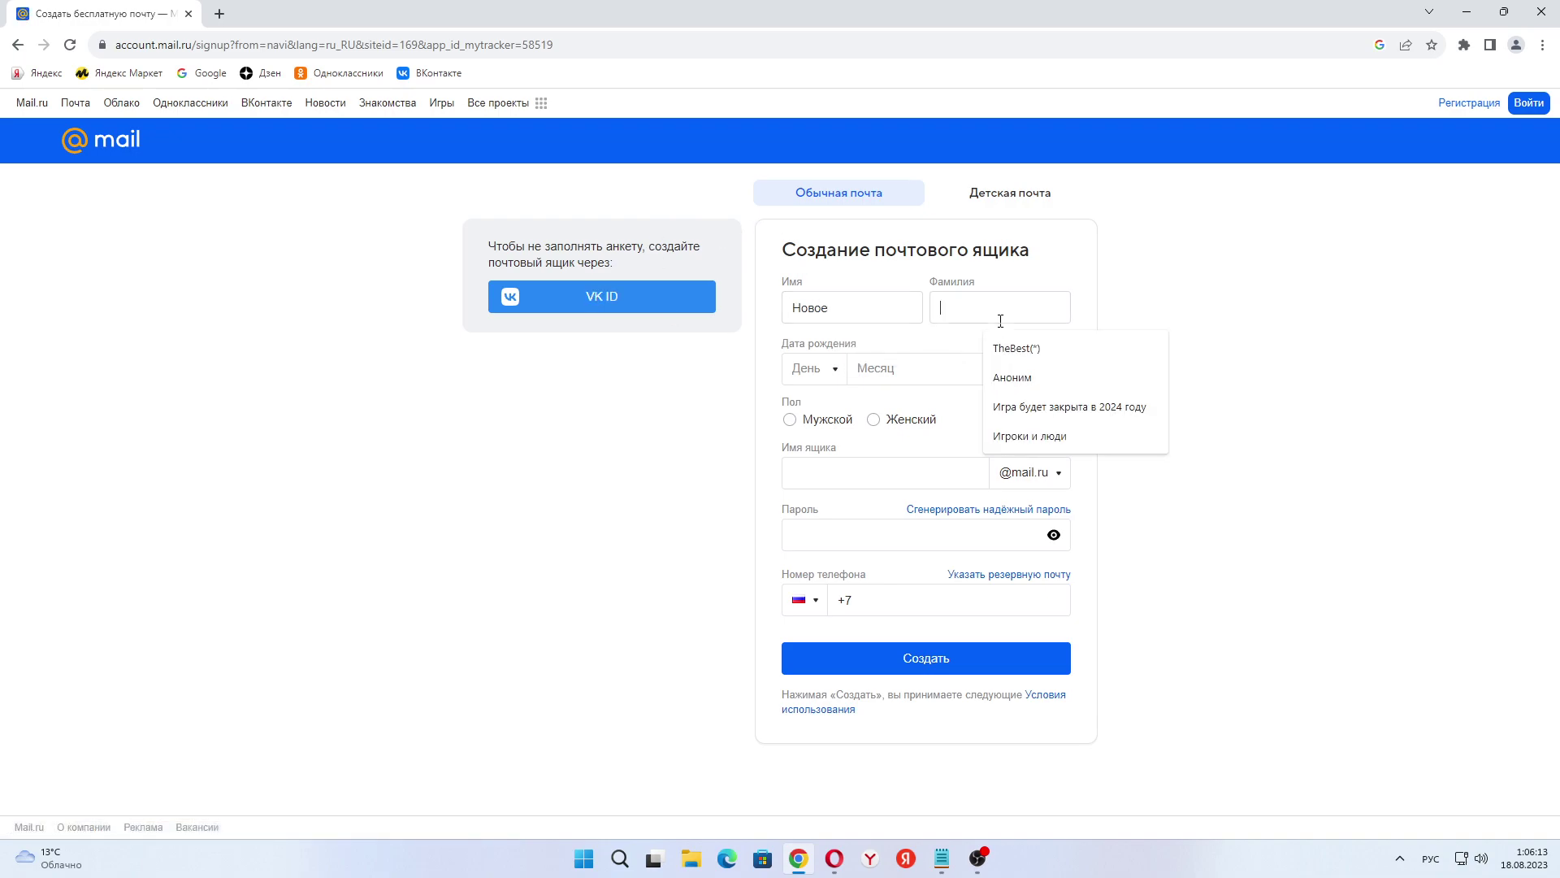
text(Обновление)
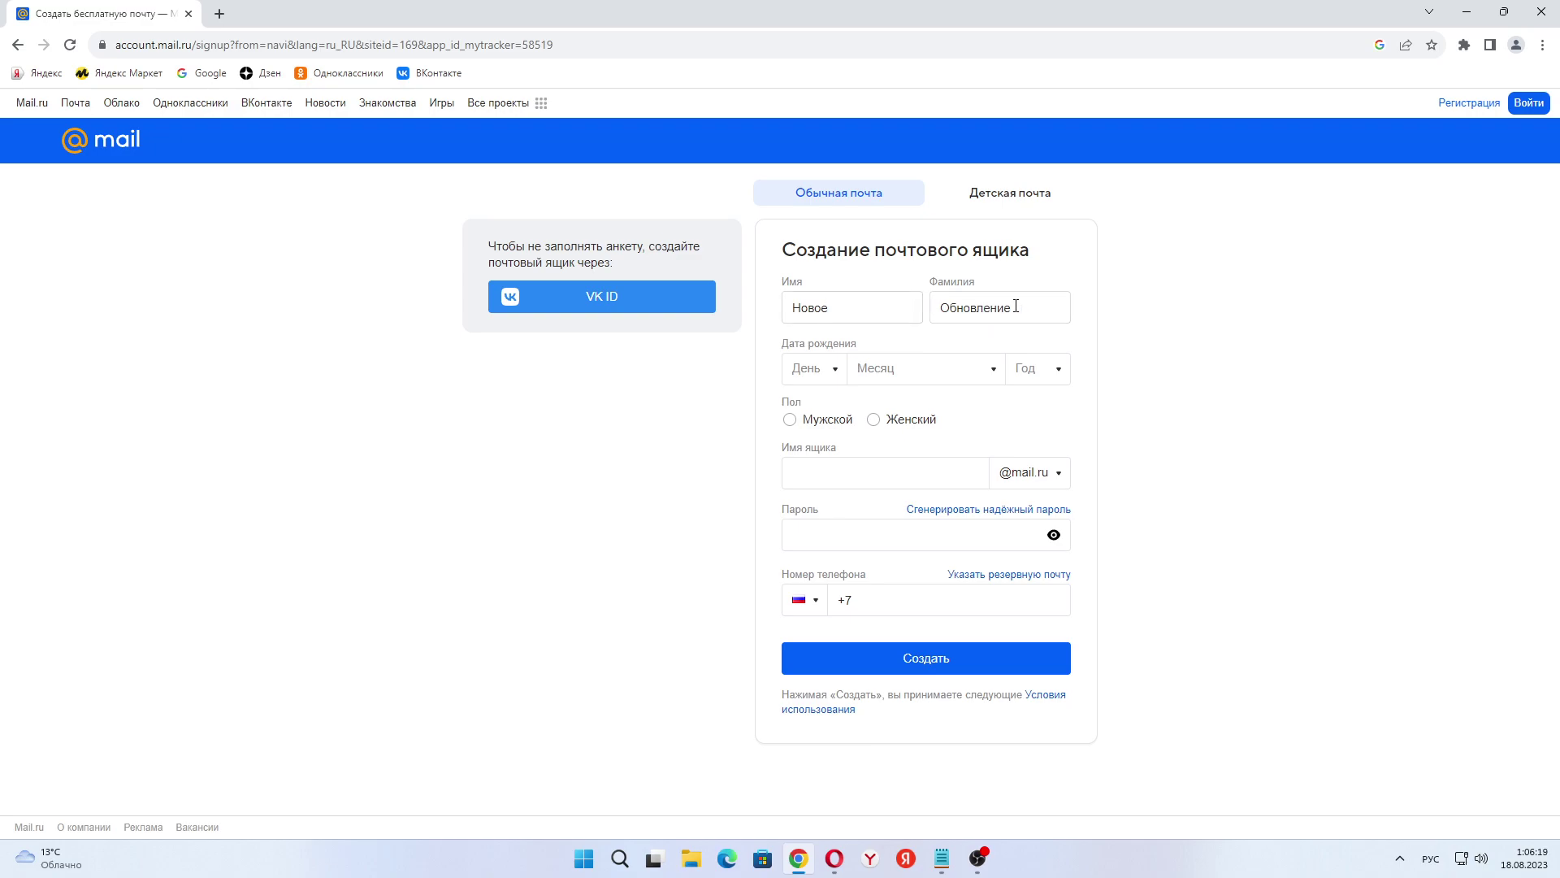
Step: Choose the day, month and year of birth and set the gender to "Мужской"
click(820, 379)
click(796, 401)
click(891, 376)
click(898, 411)
click(1040, 378)
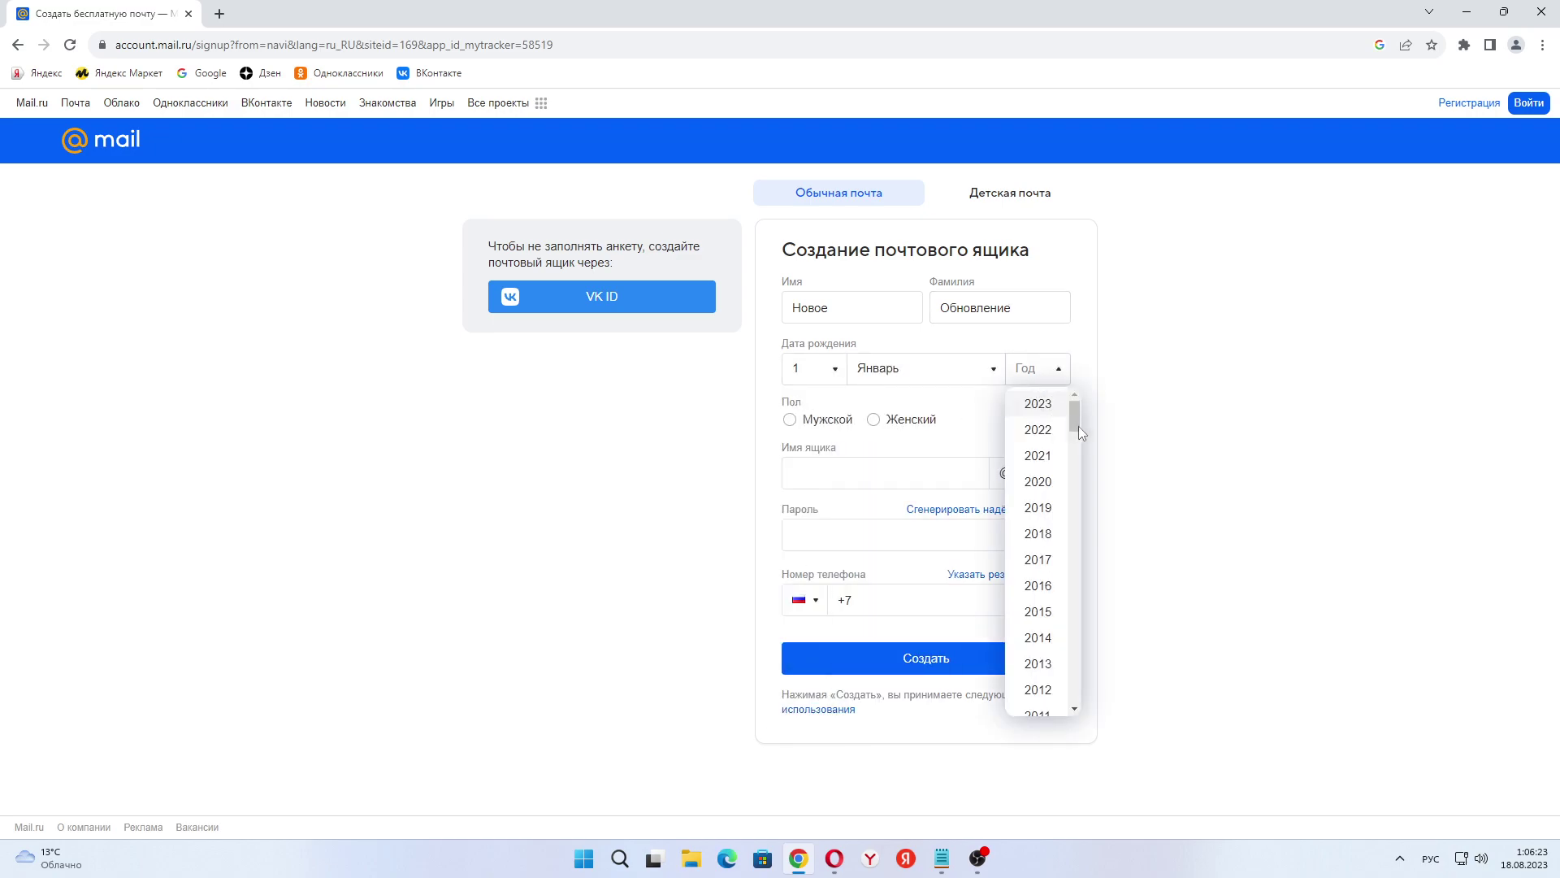
drag(1075, 418, 1066, 712)
click(1056, 700)
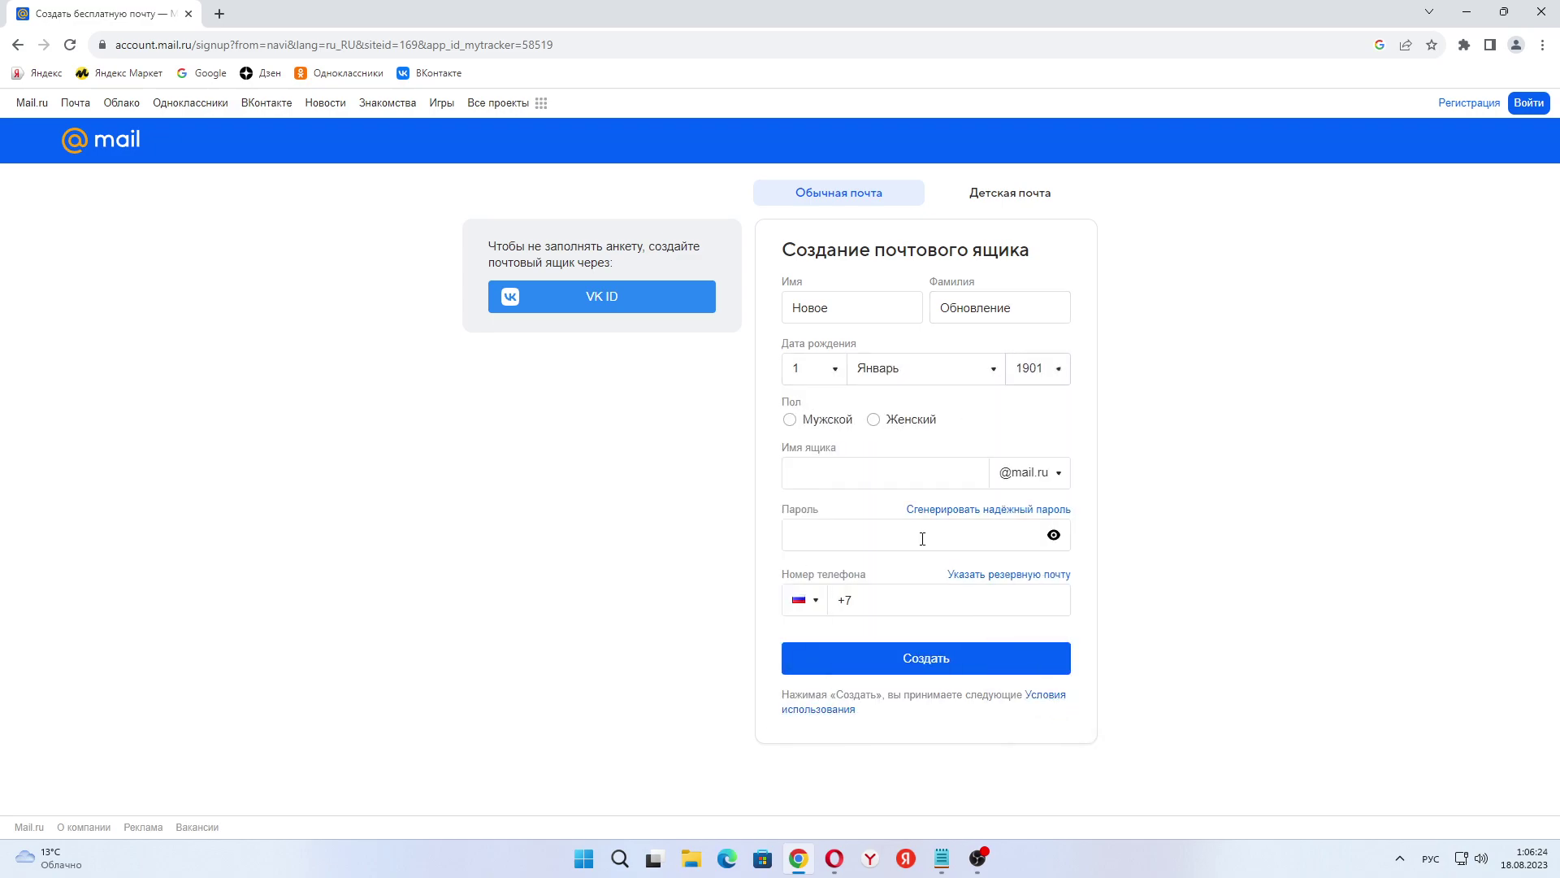
click(819, 420)
click(976, 856)
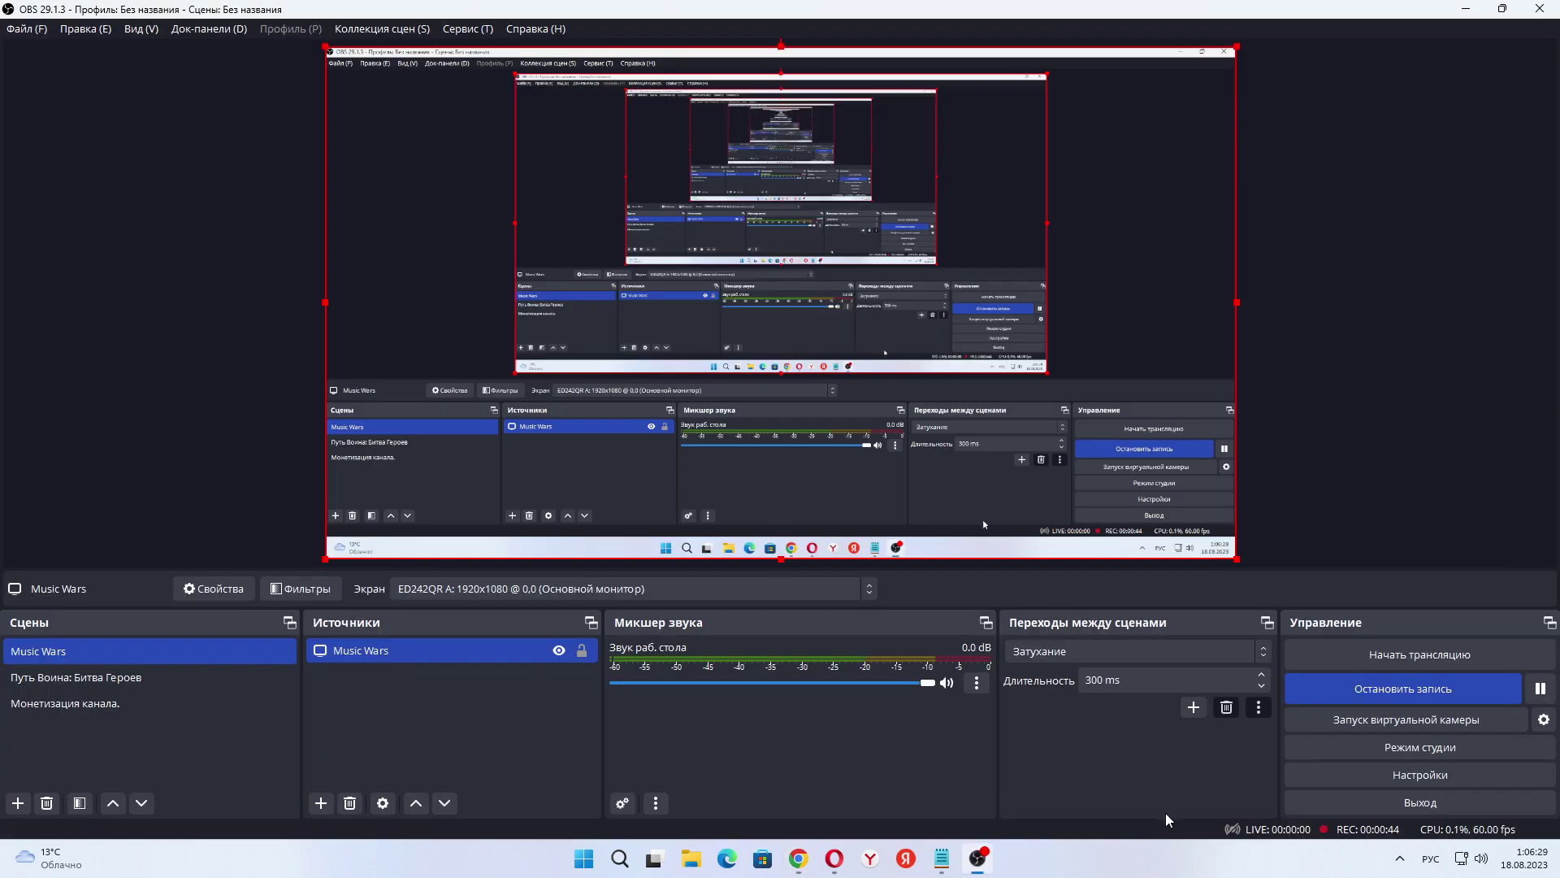
click(1539, 689)
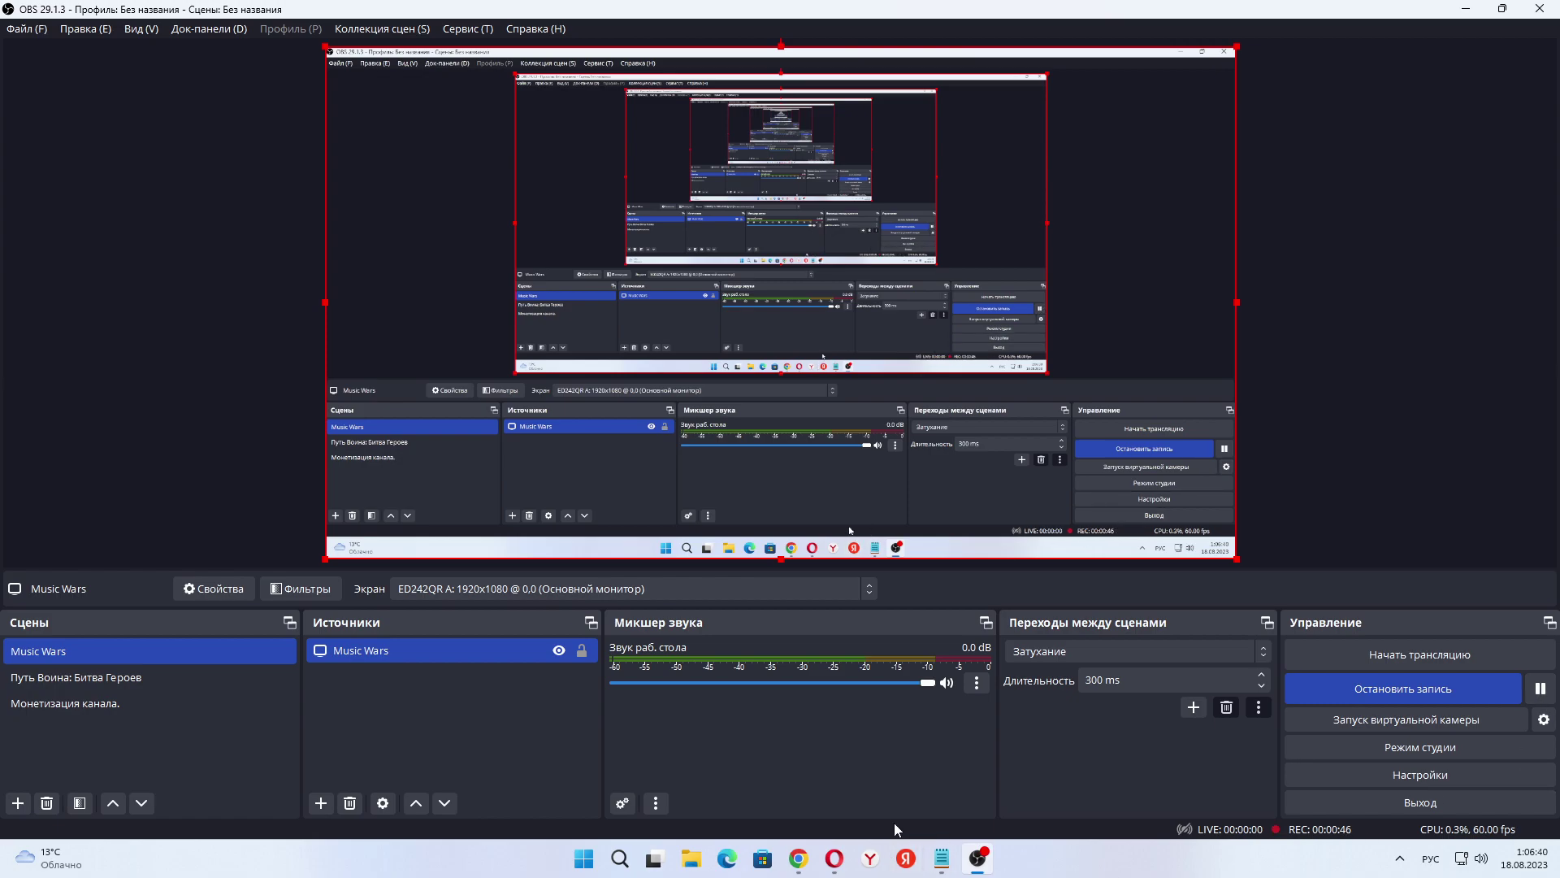
click(798, 858)
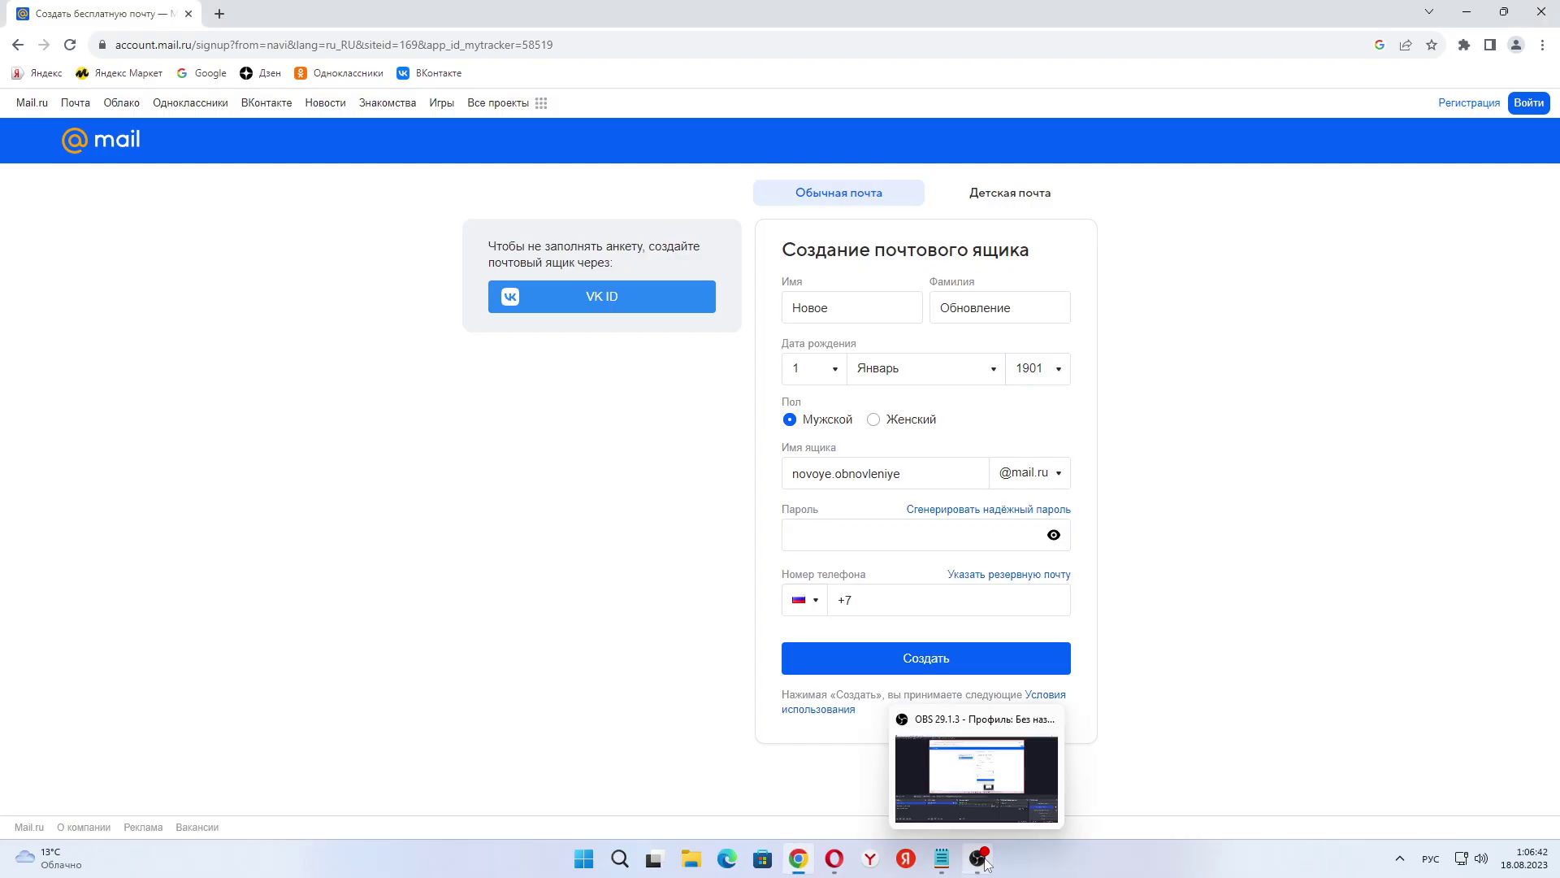
Step: Enter the new mailbox's password and repeat it in the confirmation field
click(844, 528)
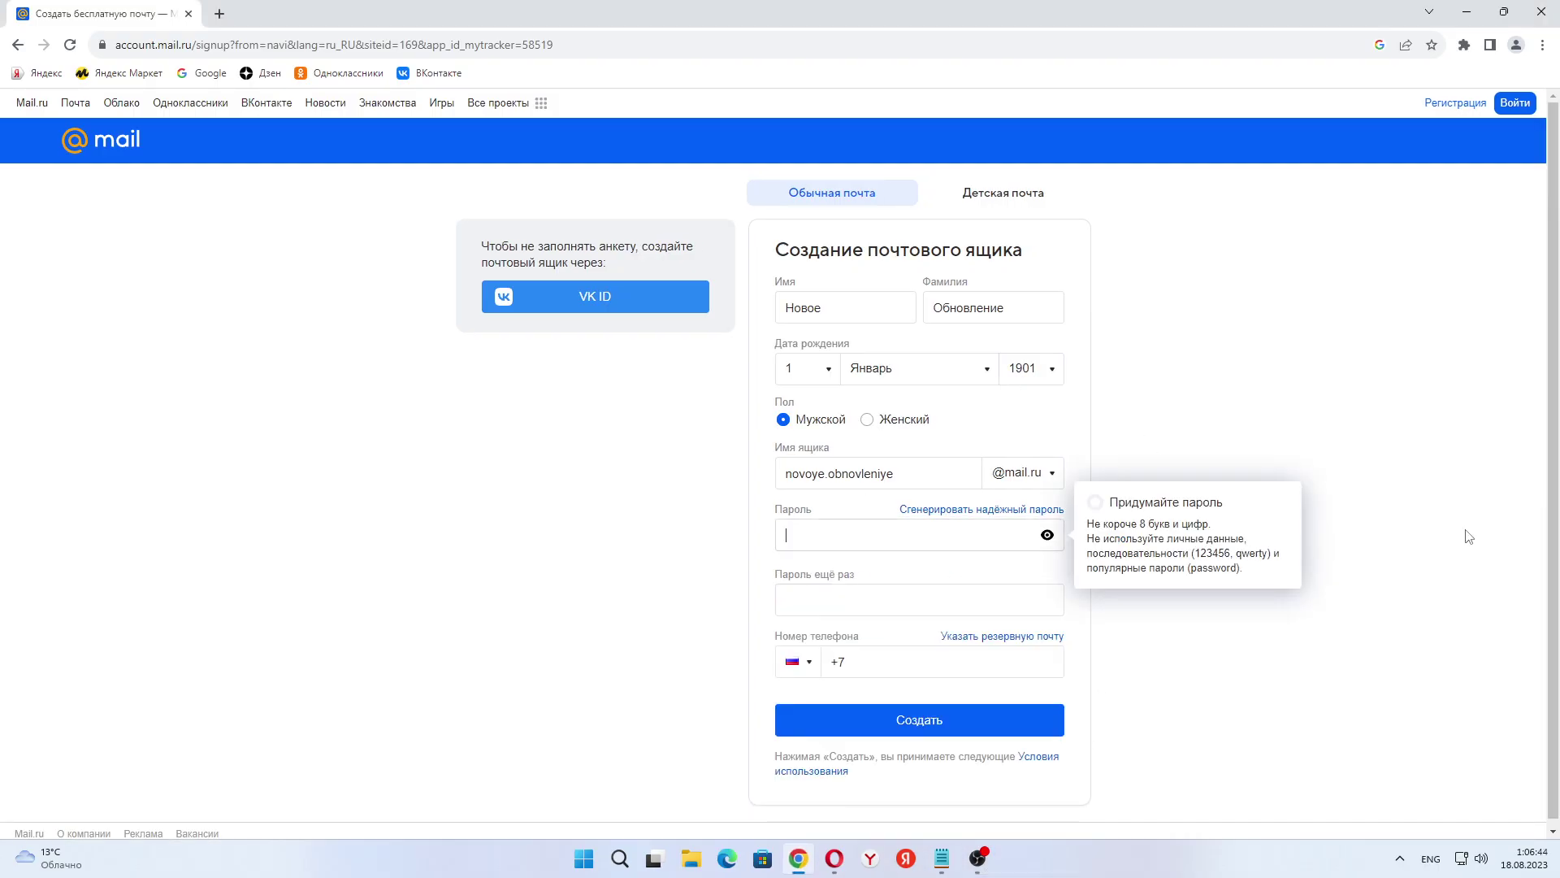
text(a)
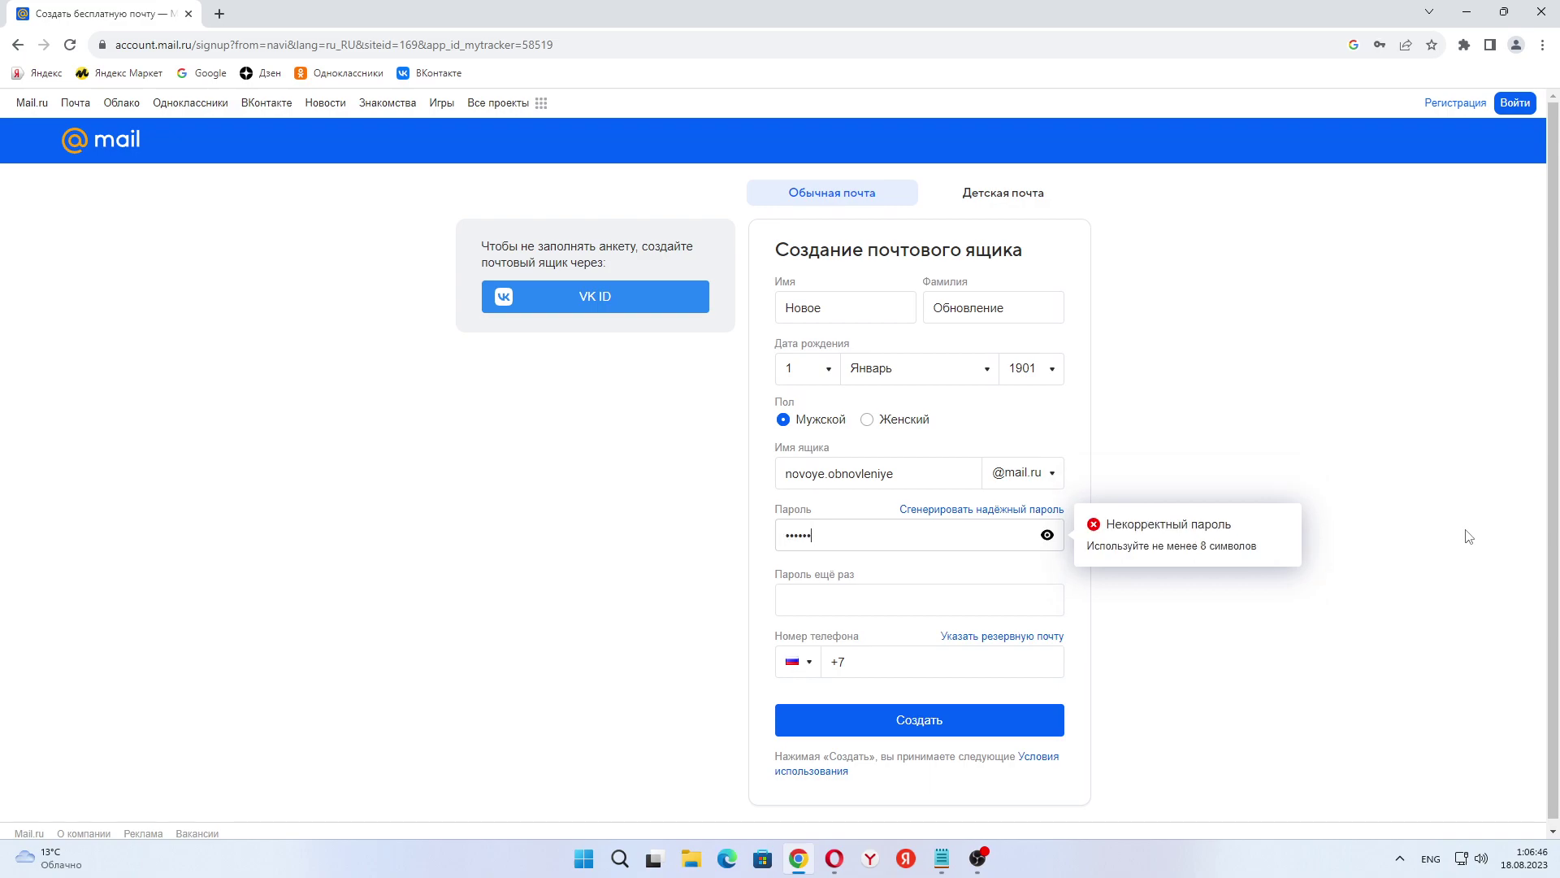
text(aa)
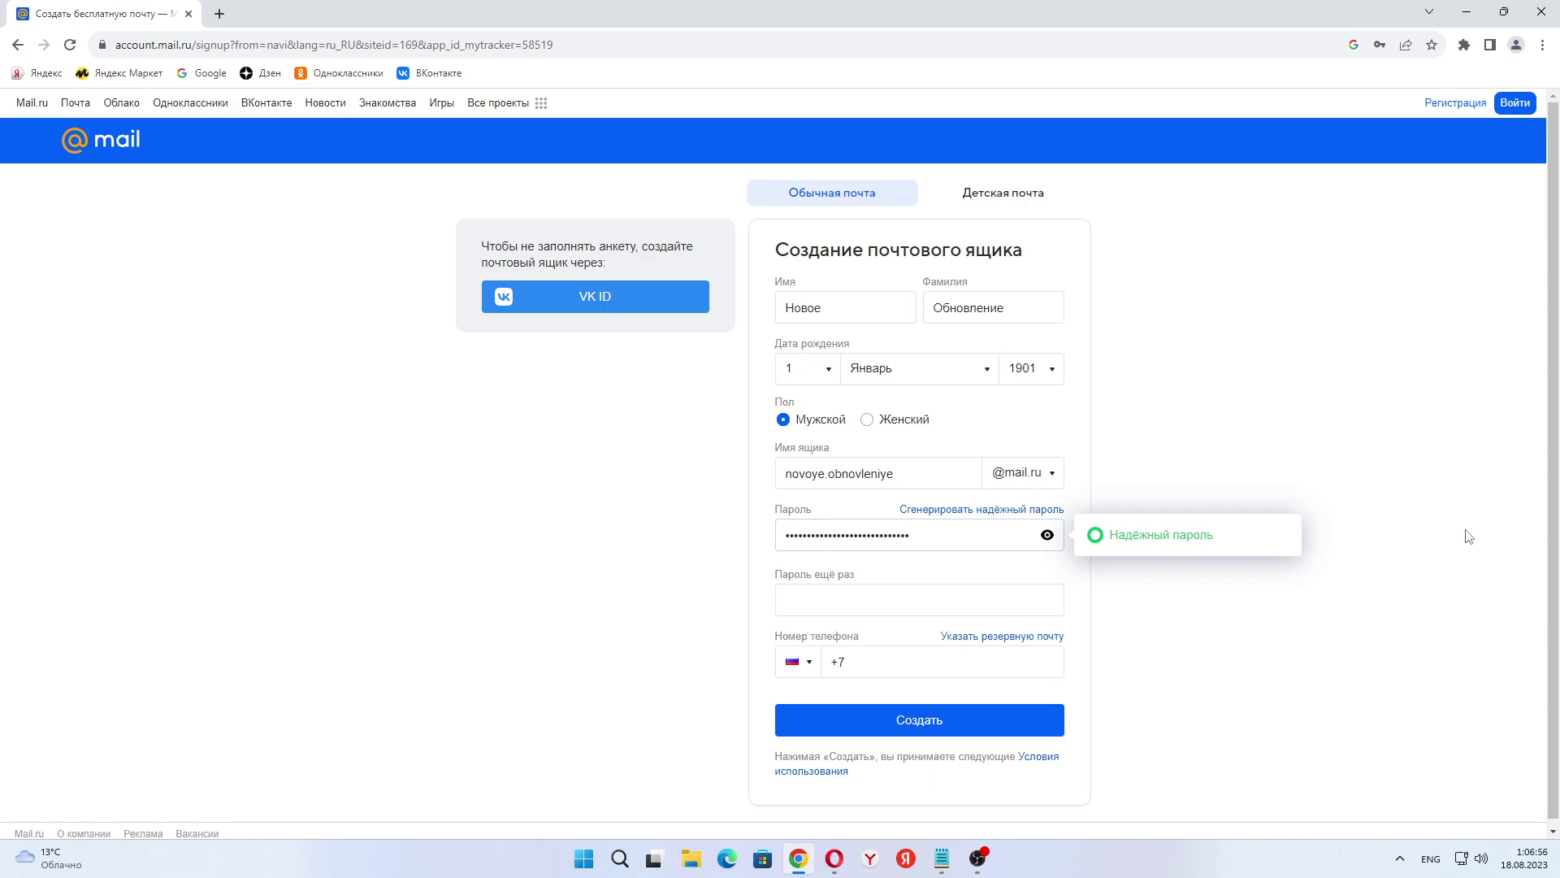
click(926, 599)
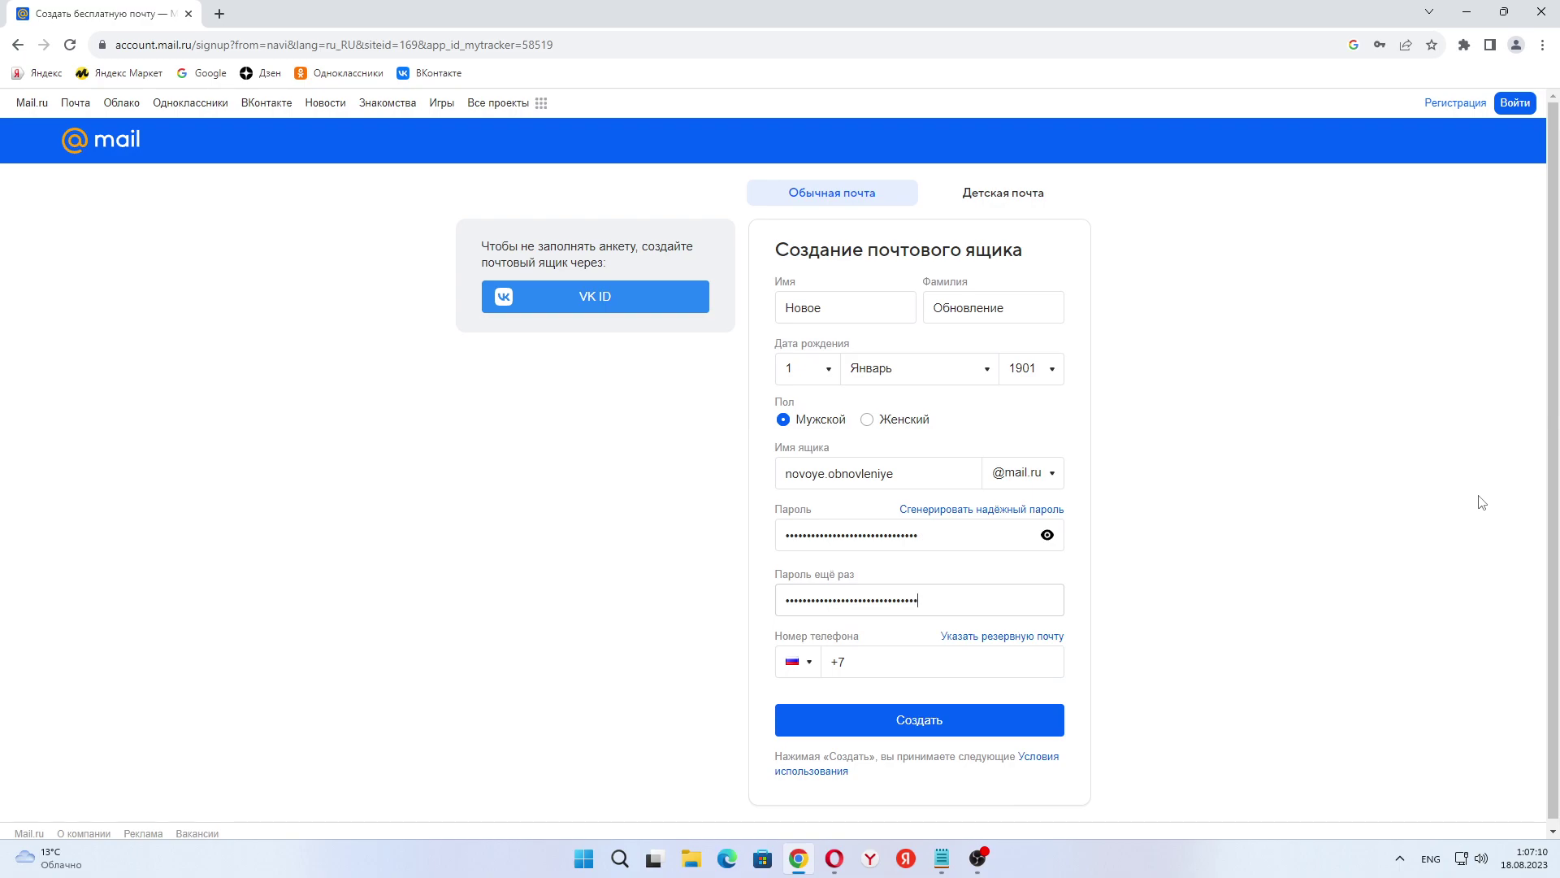
Step: Submit the mailbox registration form and complete the check with the verification code from the picture
click(934, 715)
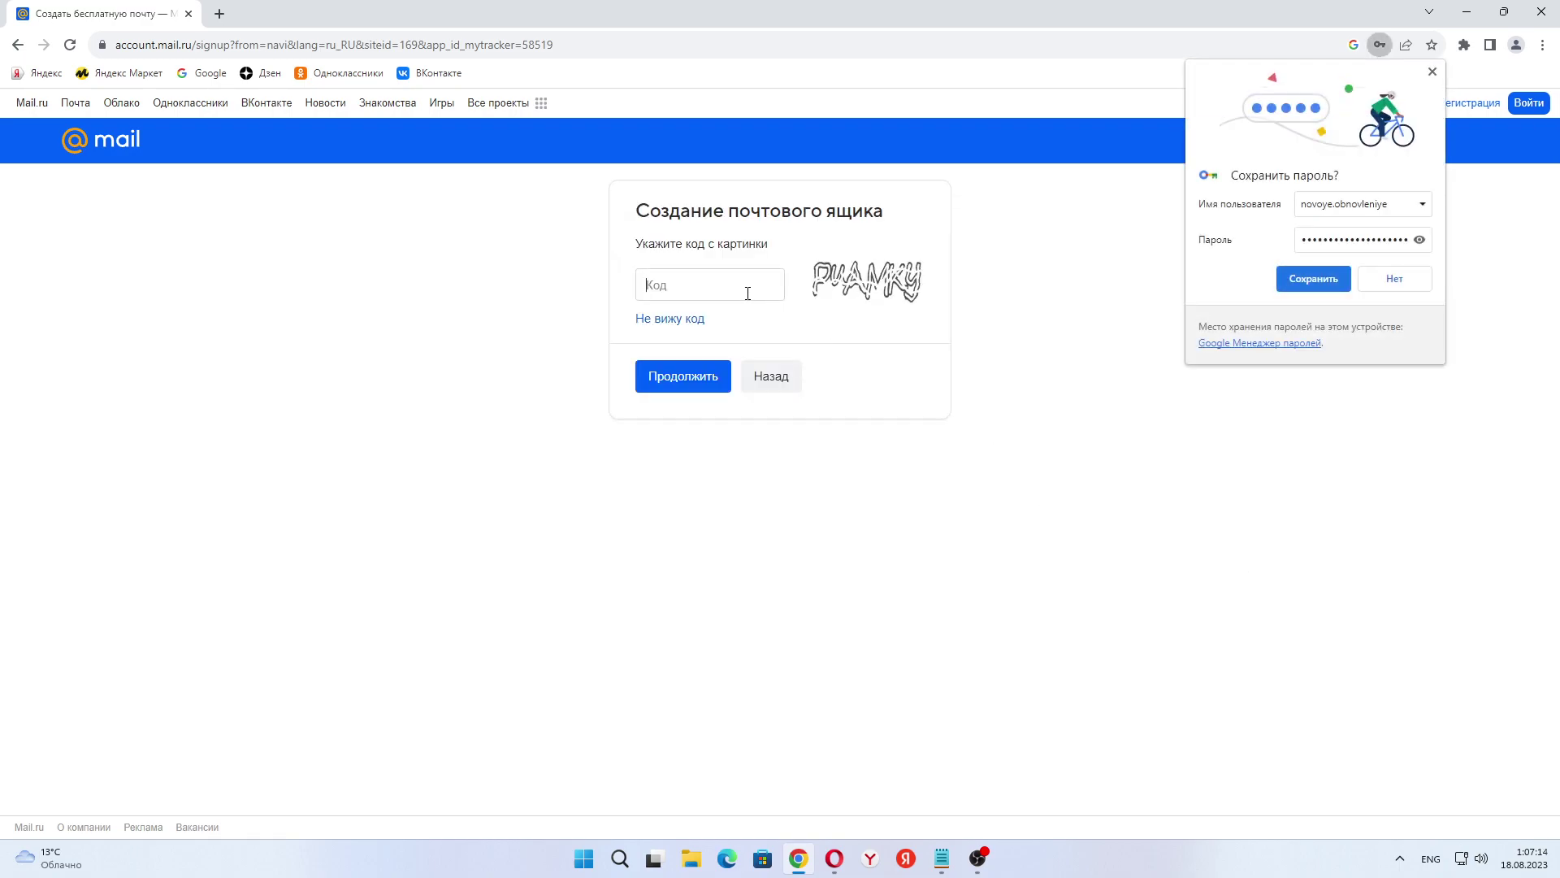
text(P)
click(660, 385)
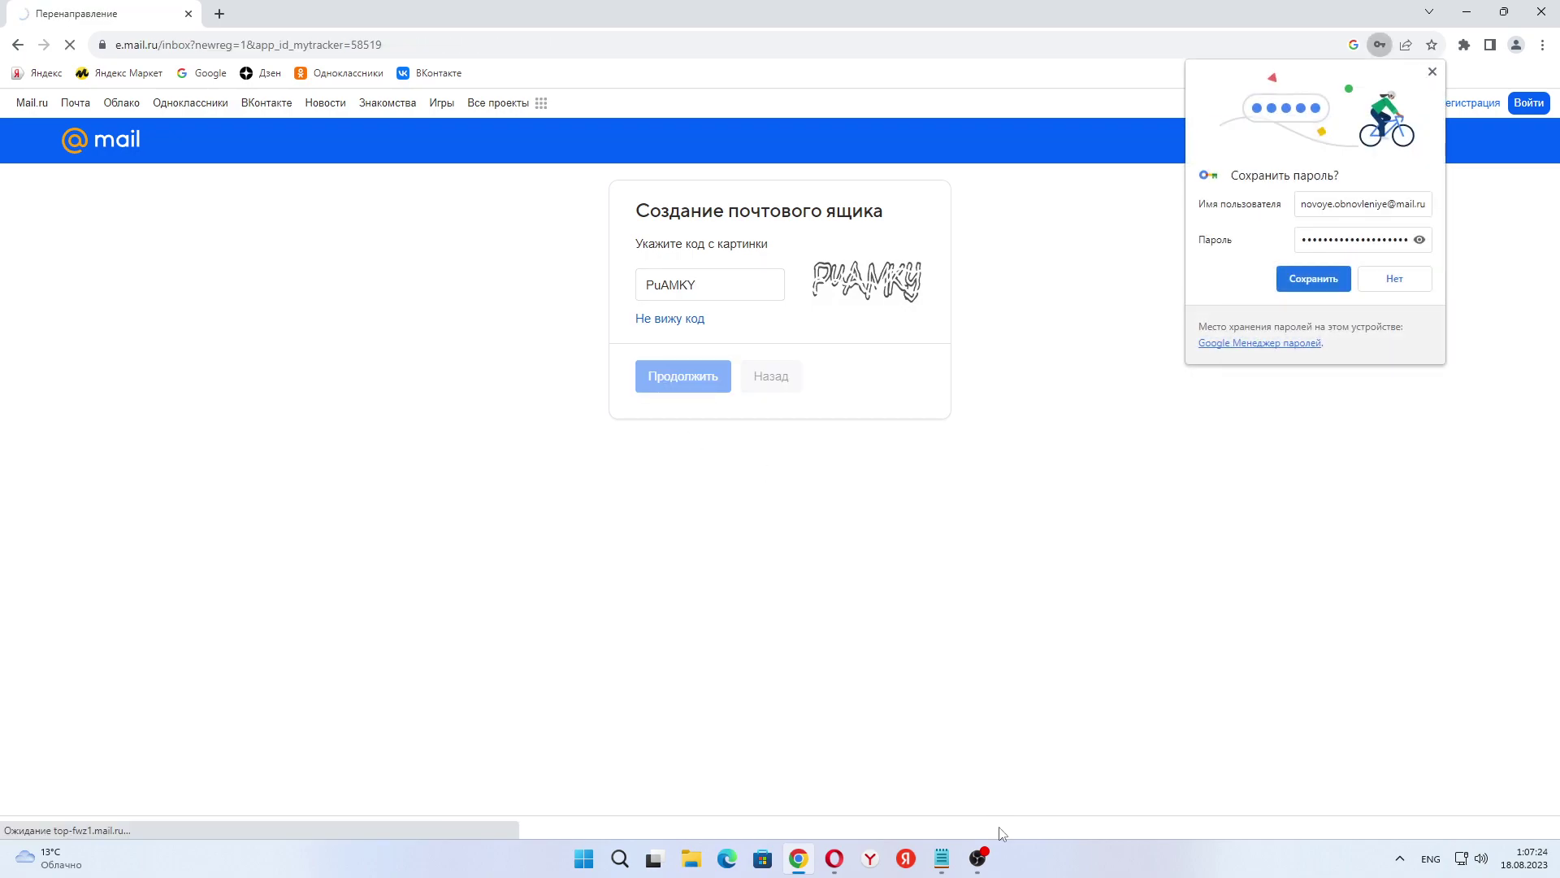
mouse_move(983, 874)
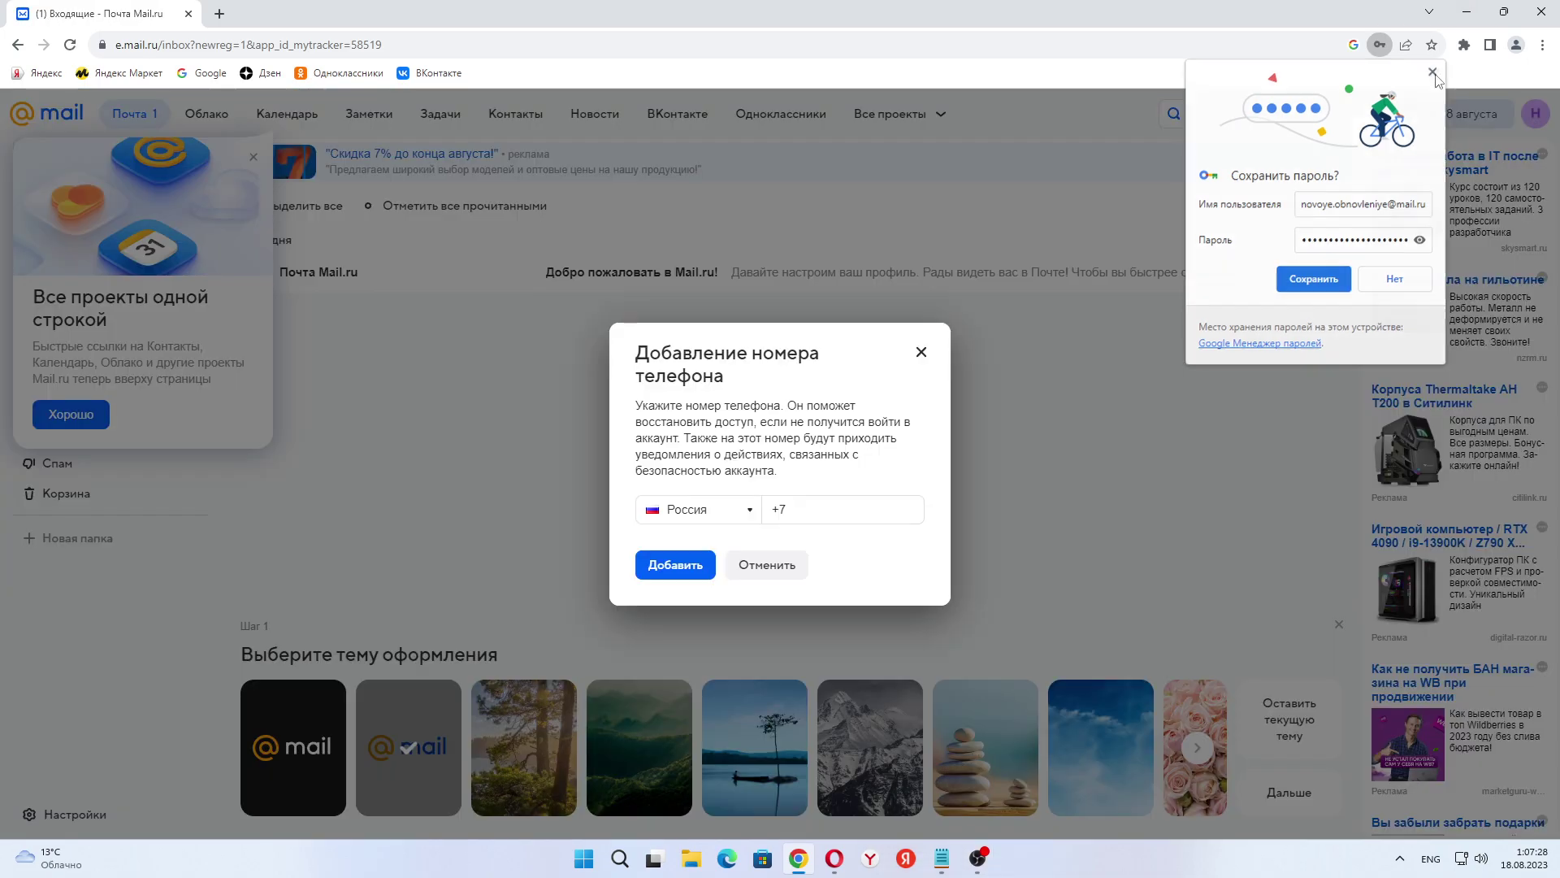
Step: Dismiss the password-saving prompt, the phone number request and the projects tip in the new mailbox
click(1433, 72)
click(920, 351)
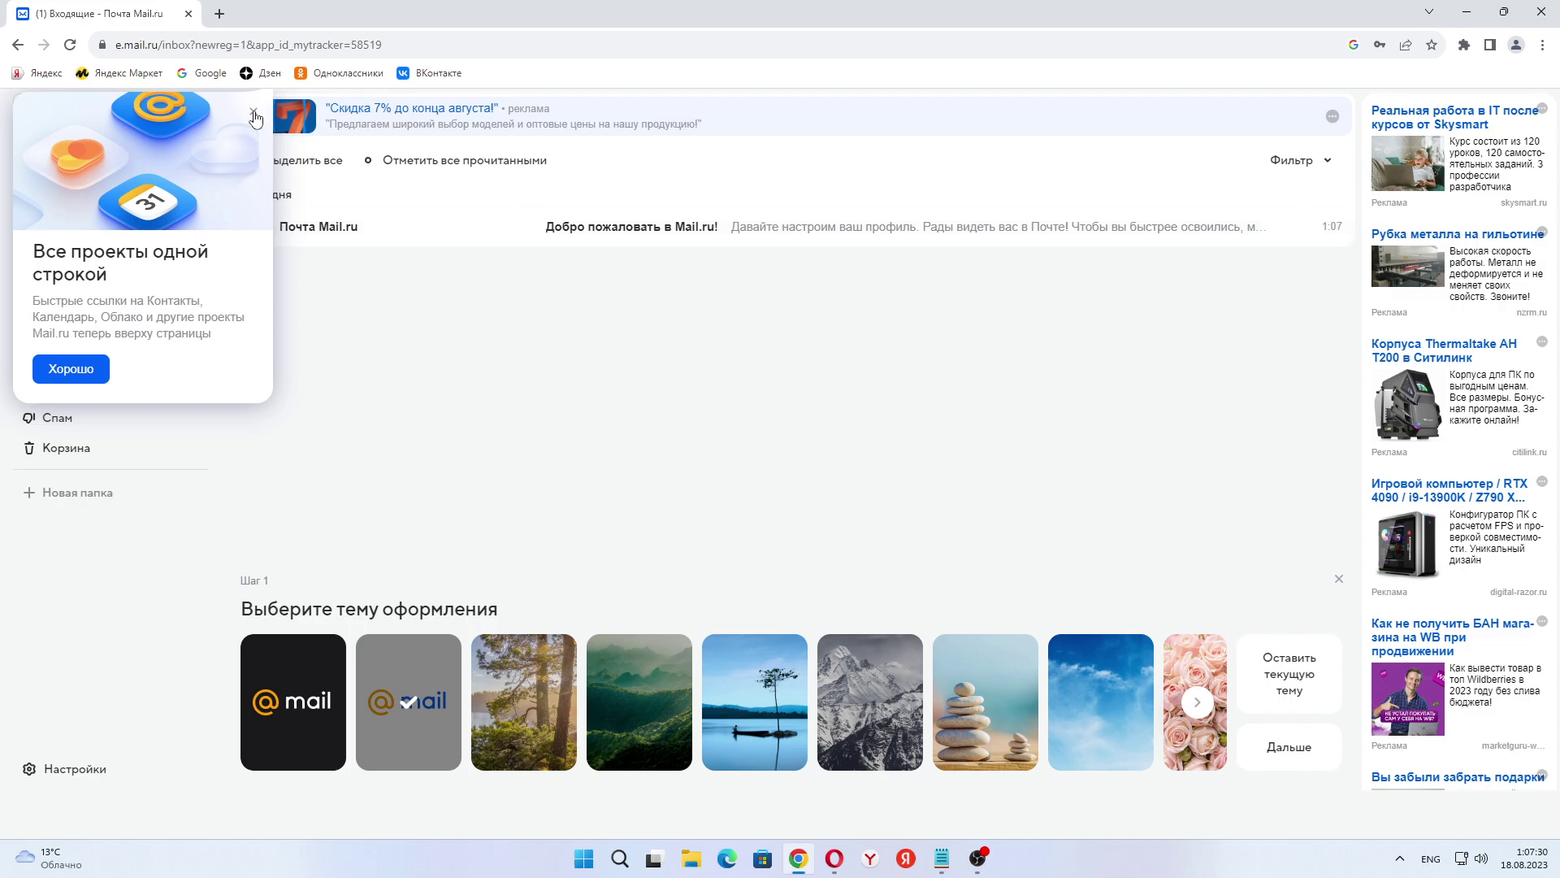
click(978, 858)
click(978, 860)
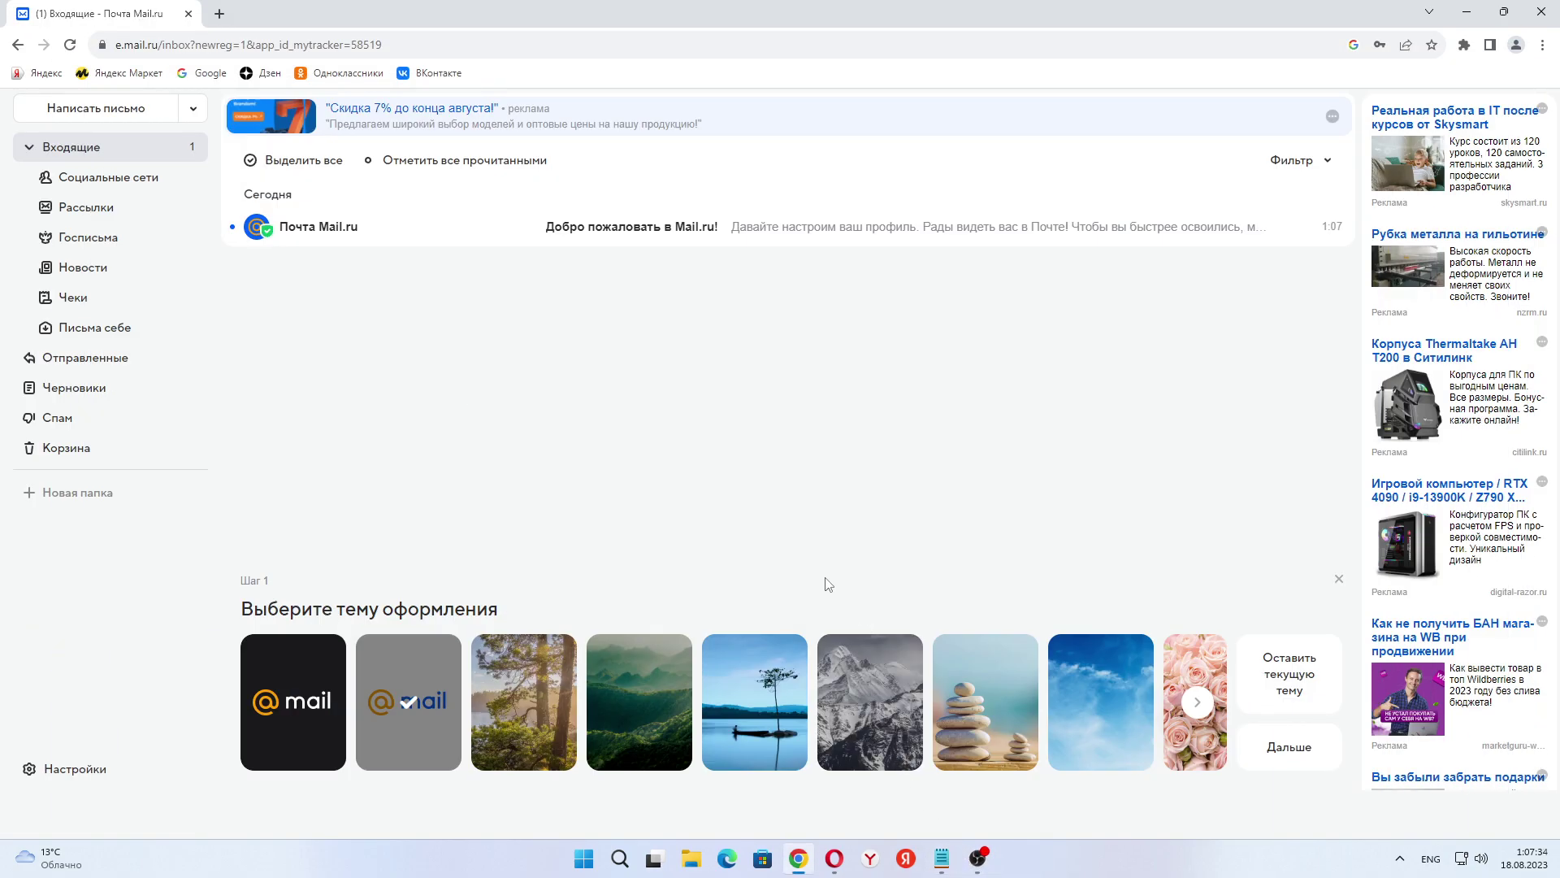
Step: Copy the support e-mail address from the text document and paste it as the recipient of a new message
click(942, 859)
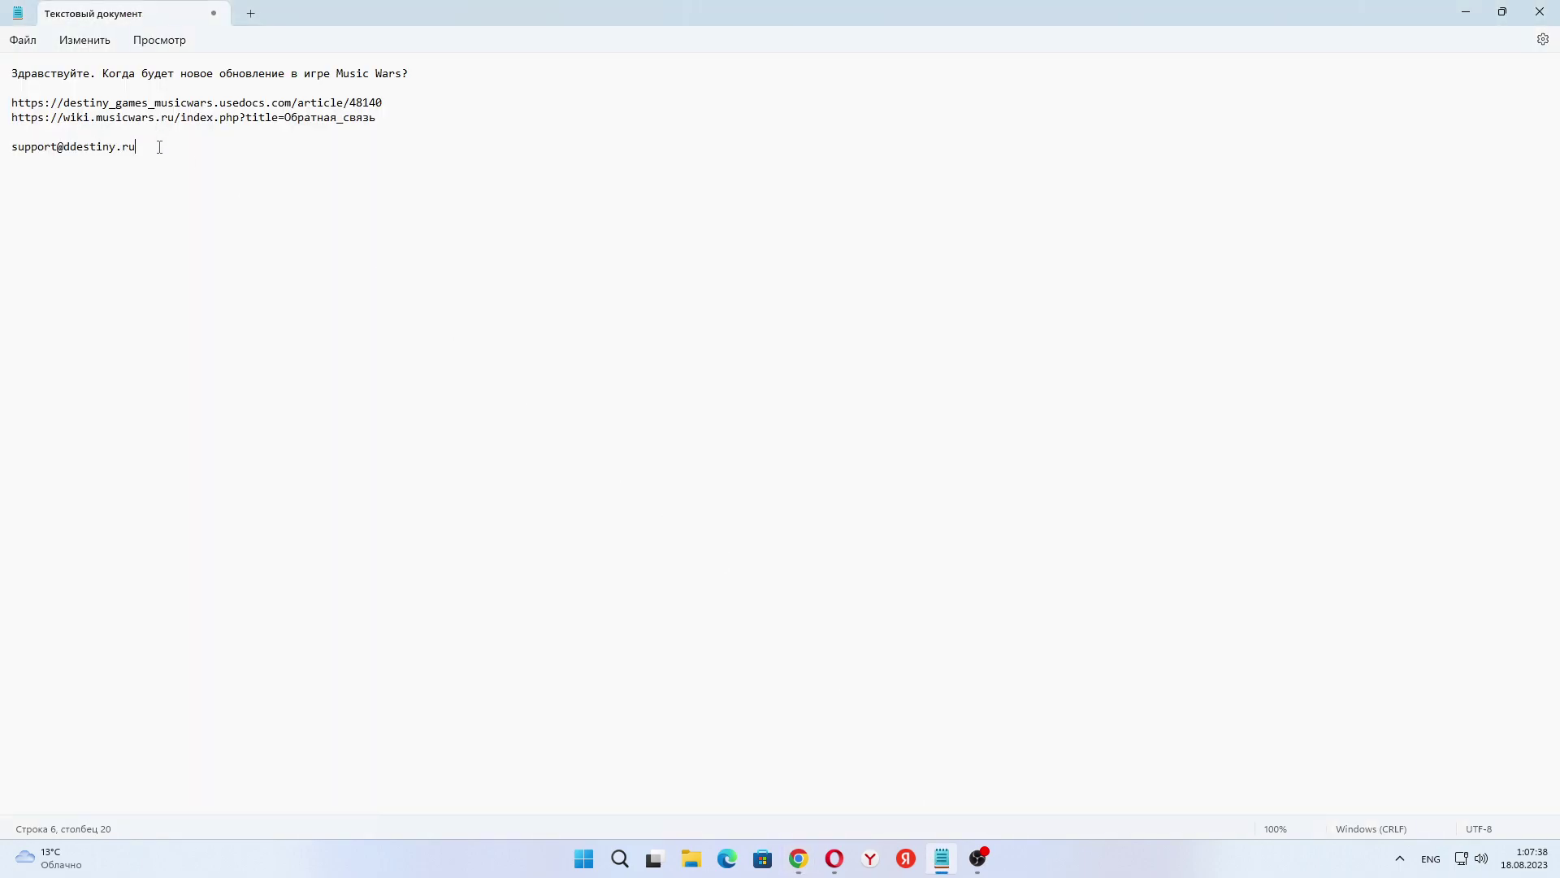
drag(168, 164, 3, 158)
key(ctrl+c)
click(799, 859)
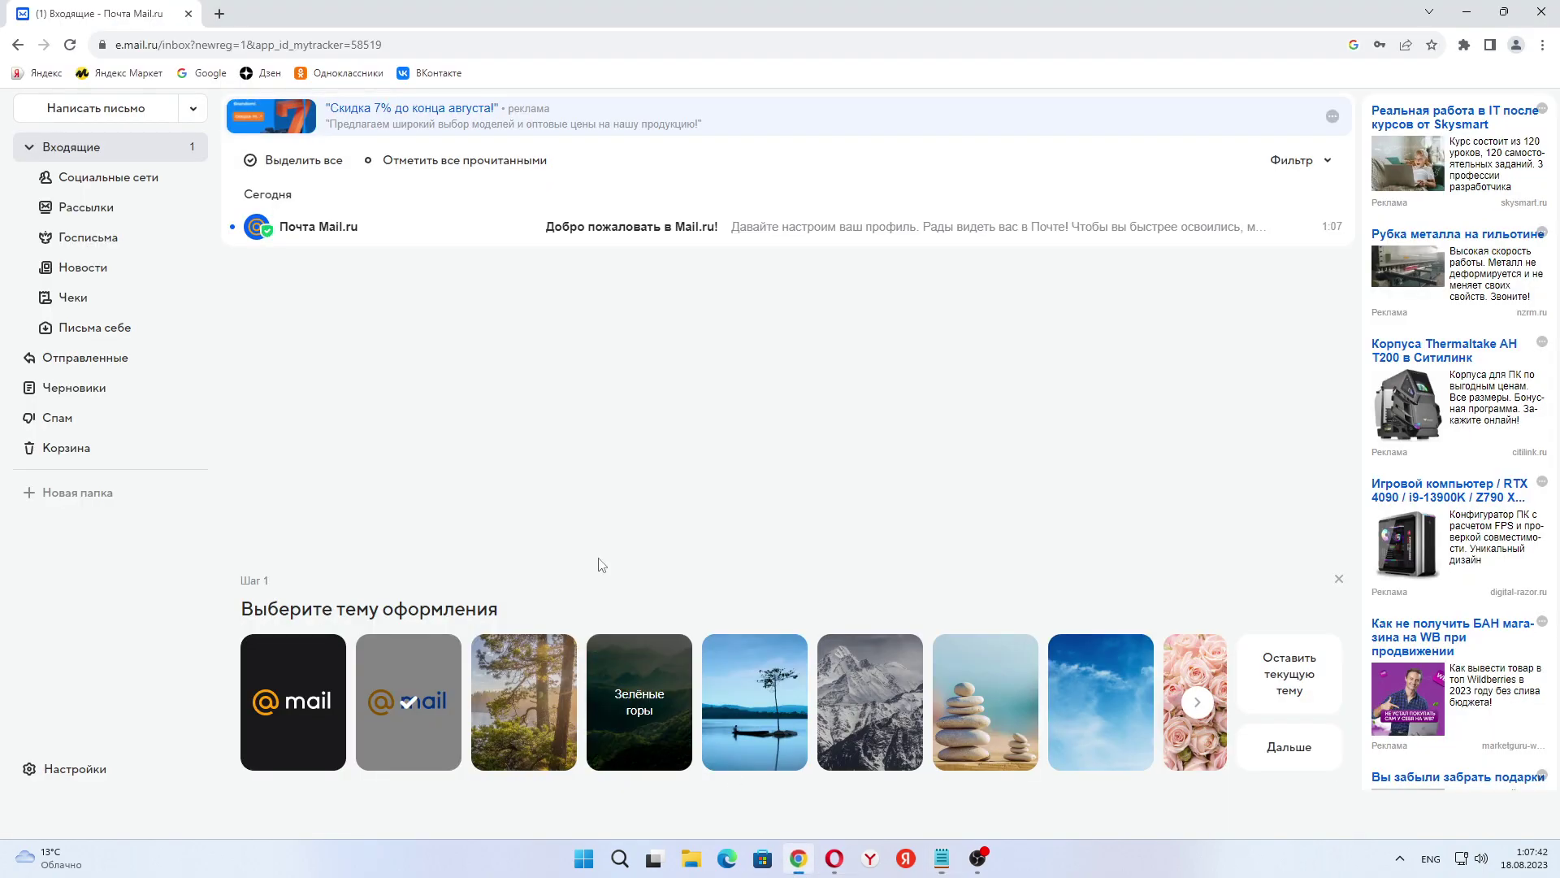
click(96, 108)
key(ctrl+v)
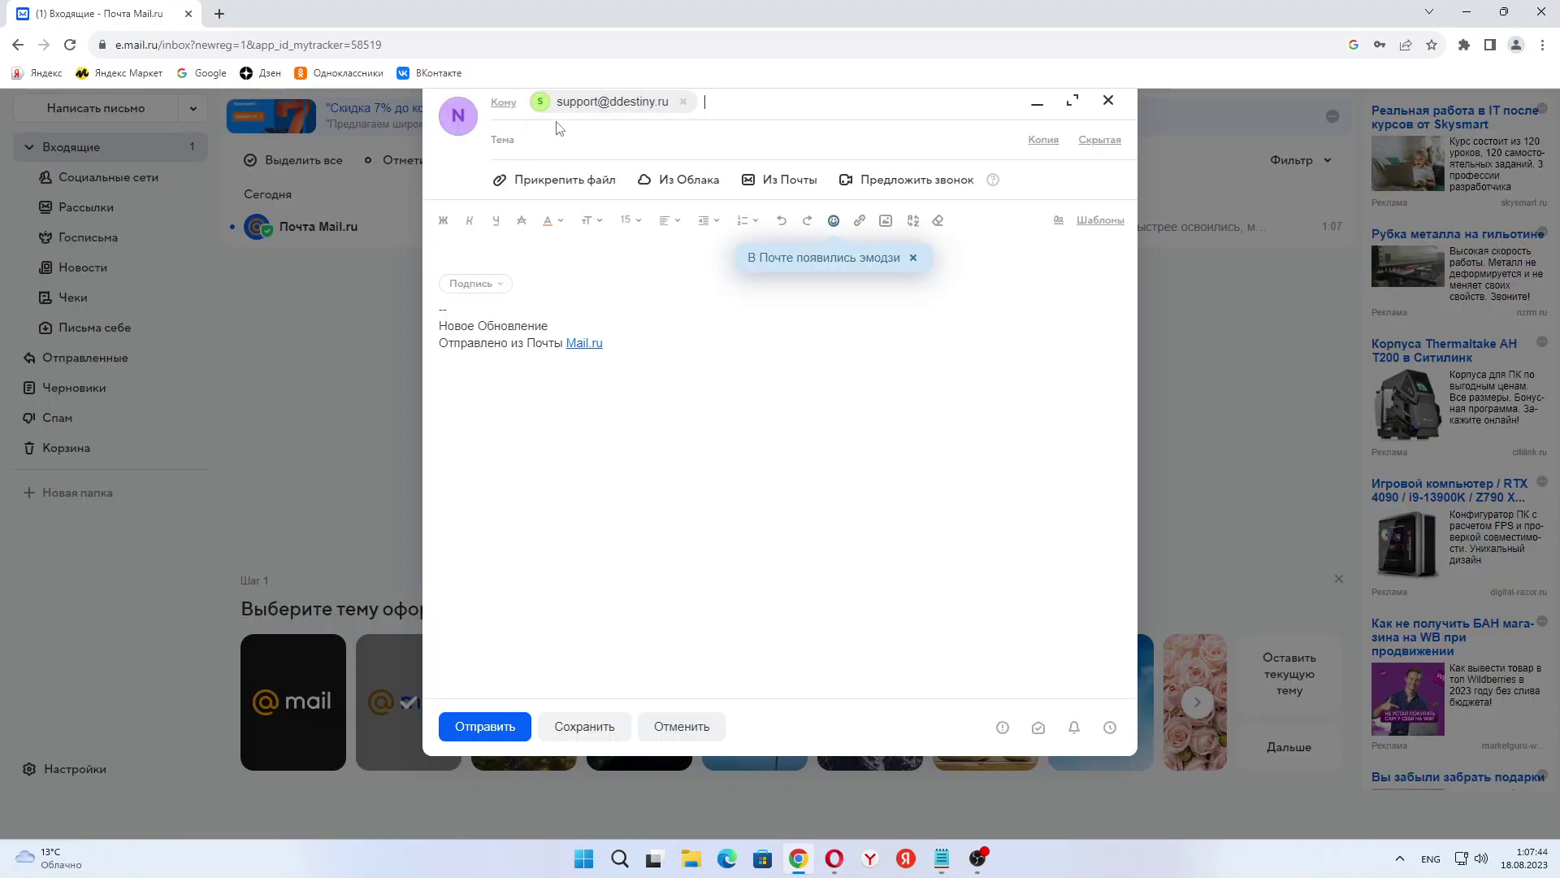
Step: Set the message subject to "Новое Обновление."
click(564, 155)
key(alt+Tab)
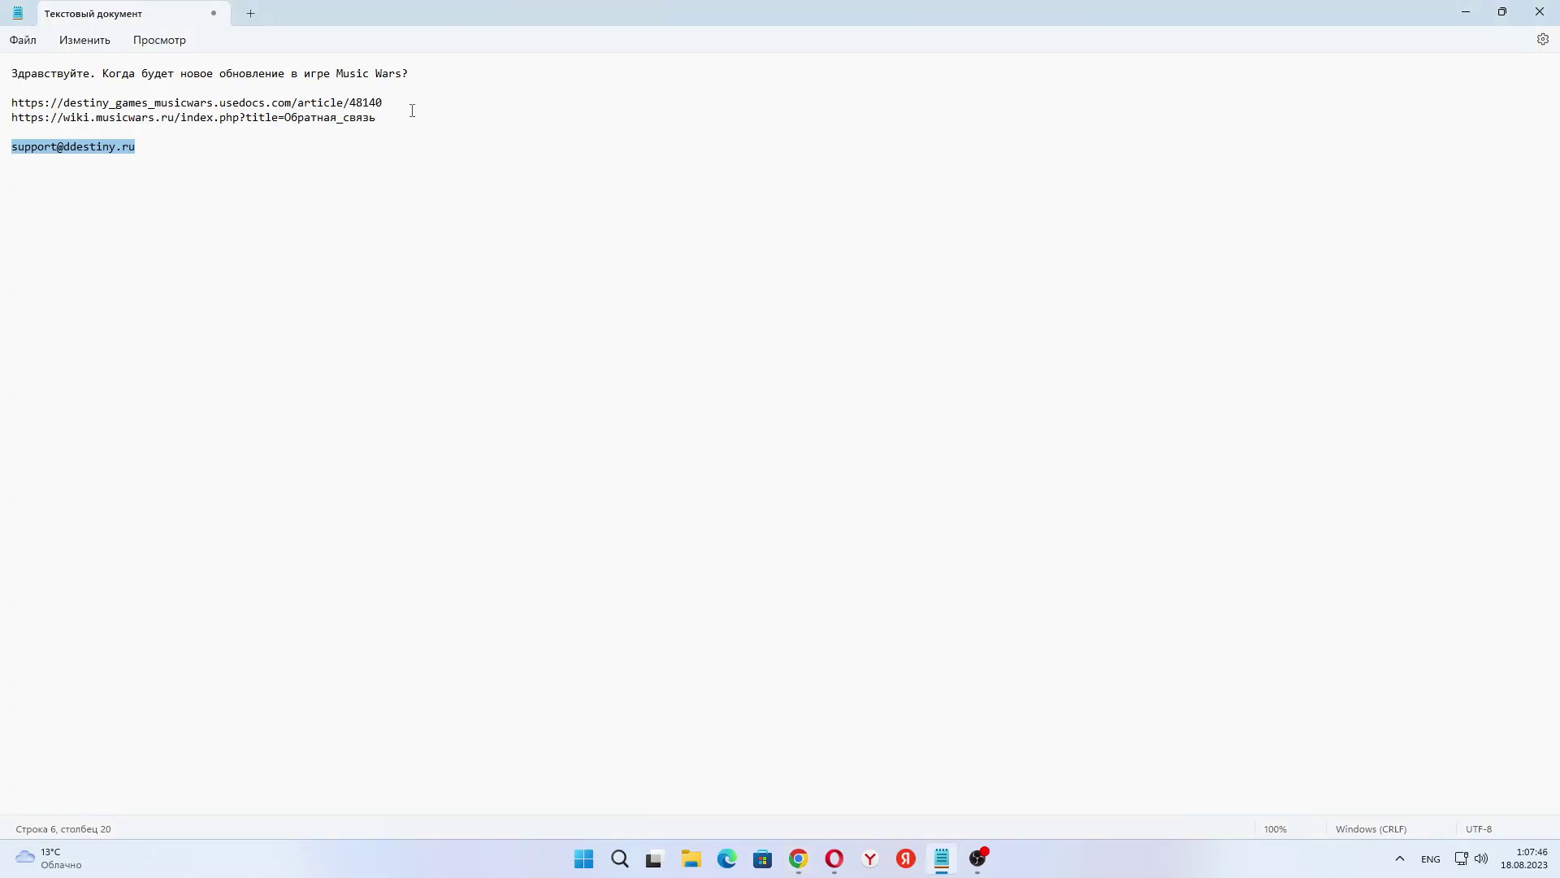
key(alt+Tab)
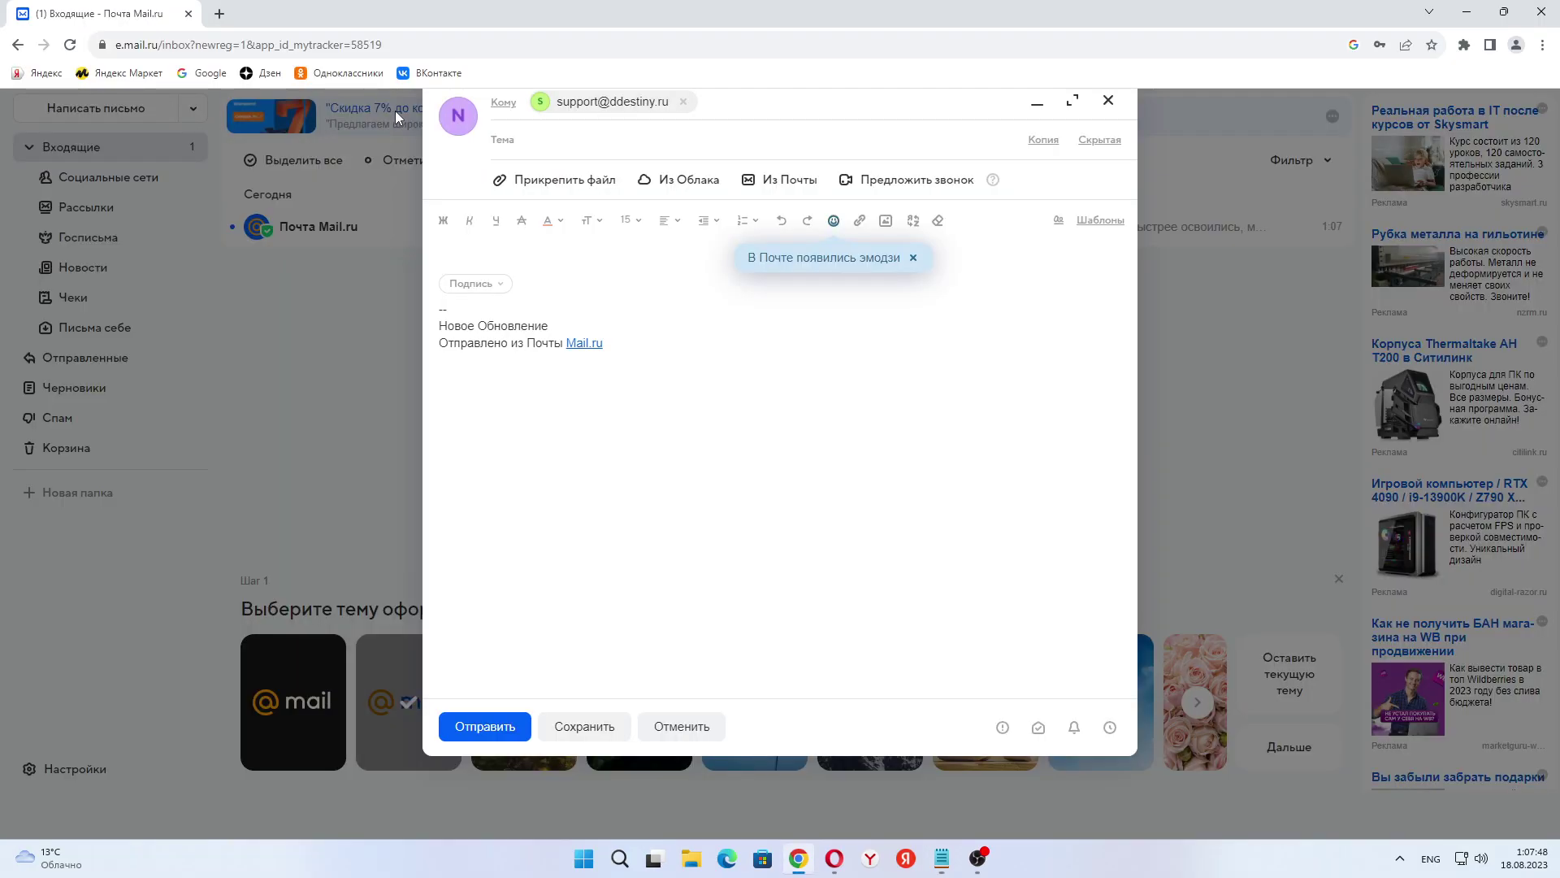
text(Yjd)
key(alt+shift)
key(ctrl+a)
text(Новое Обновление)
Step: Copy "Здравствуйте. Когда будет новое обновление в игре Music Wars?" from the text document into the message body and dismiss the emoji tip
click(942, 858)
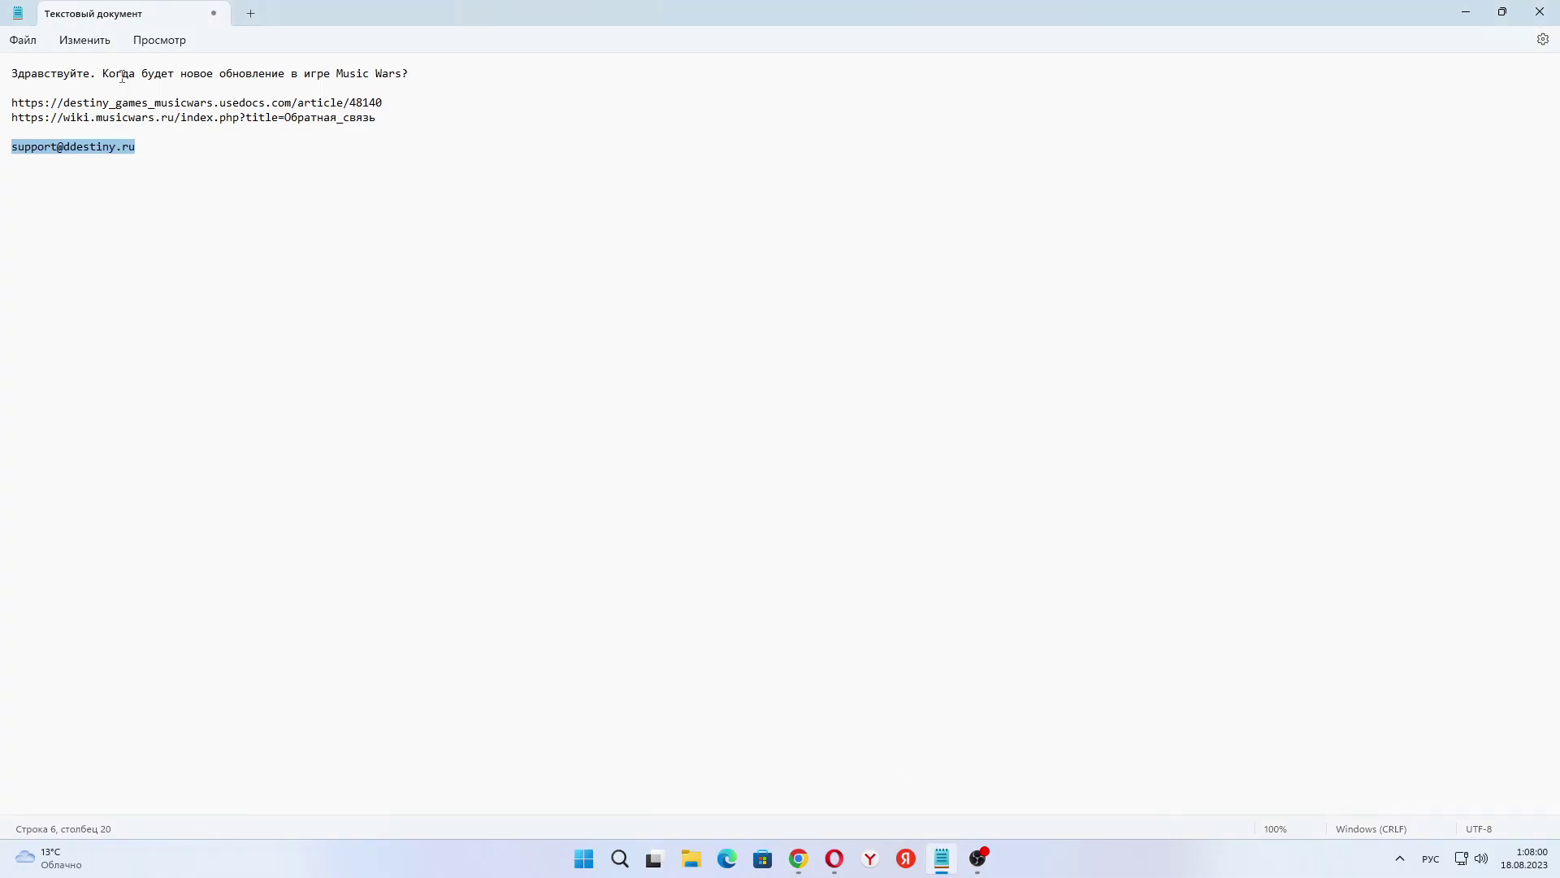
triple_click(121, 76)
right_click(122, 77)
click(194, 151)
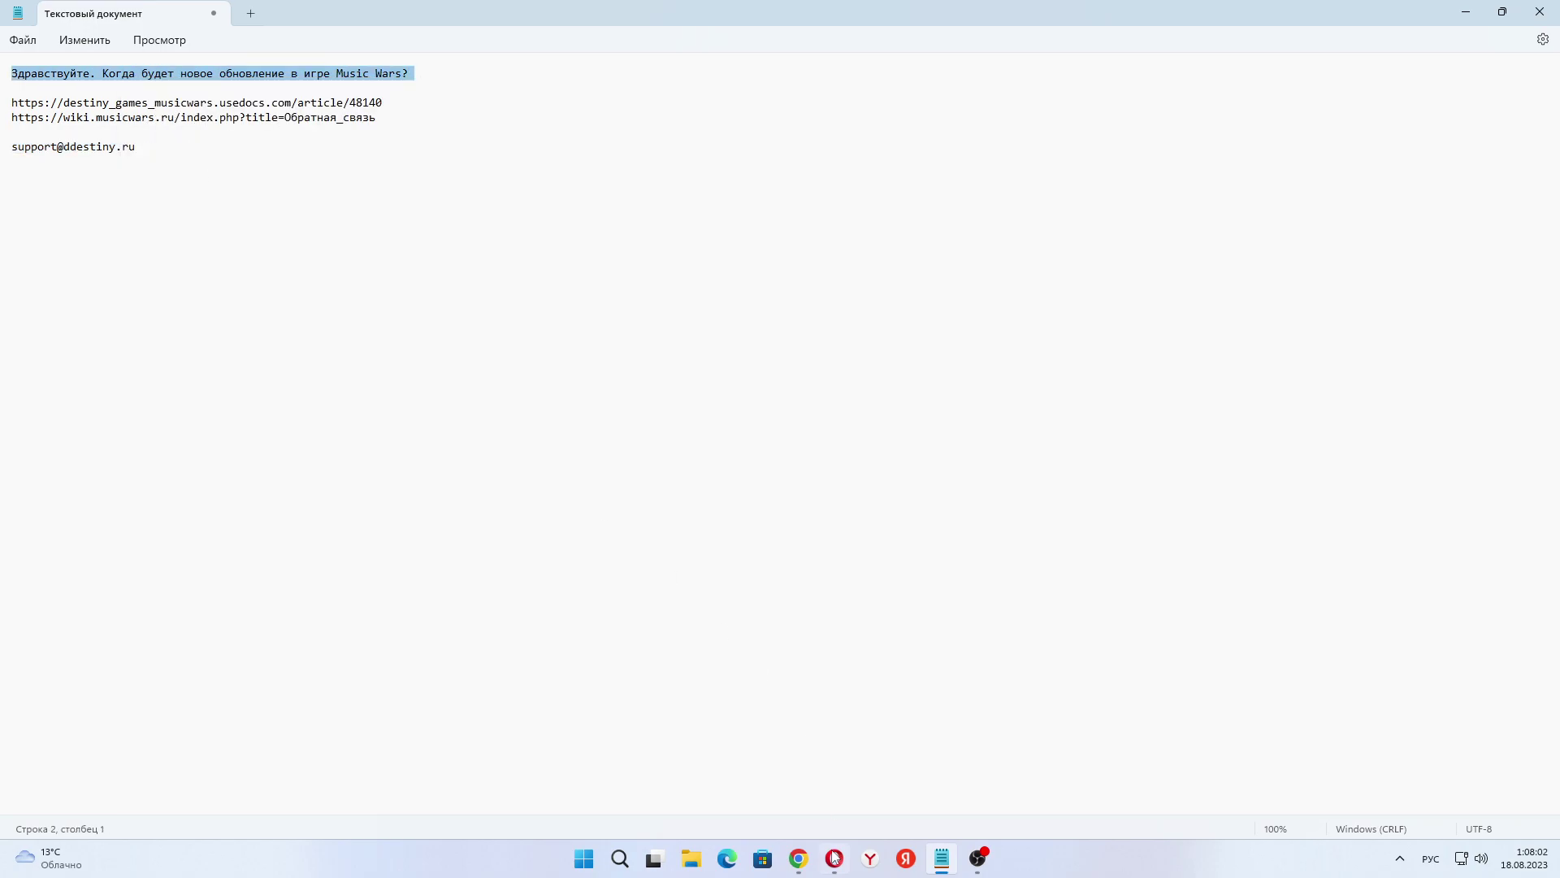
click(799, 858)
key(ctrl+v)
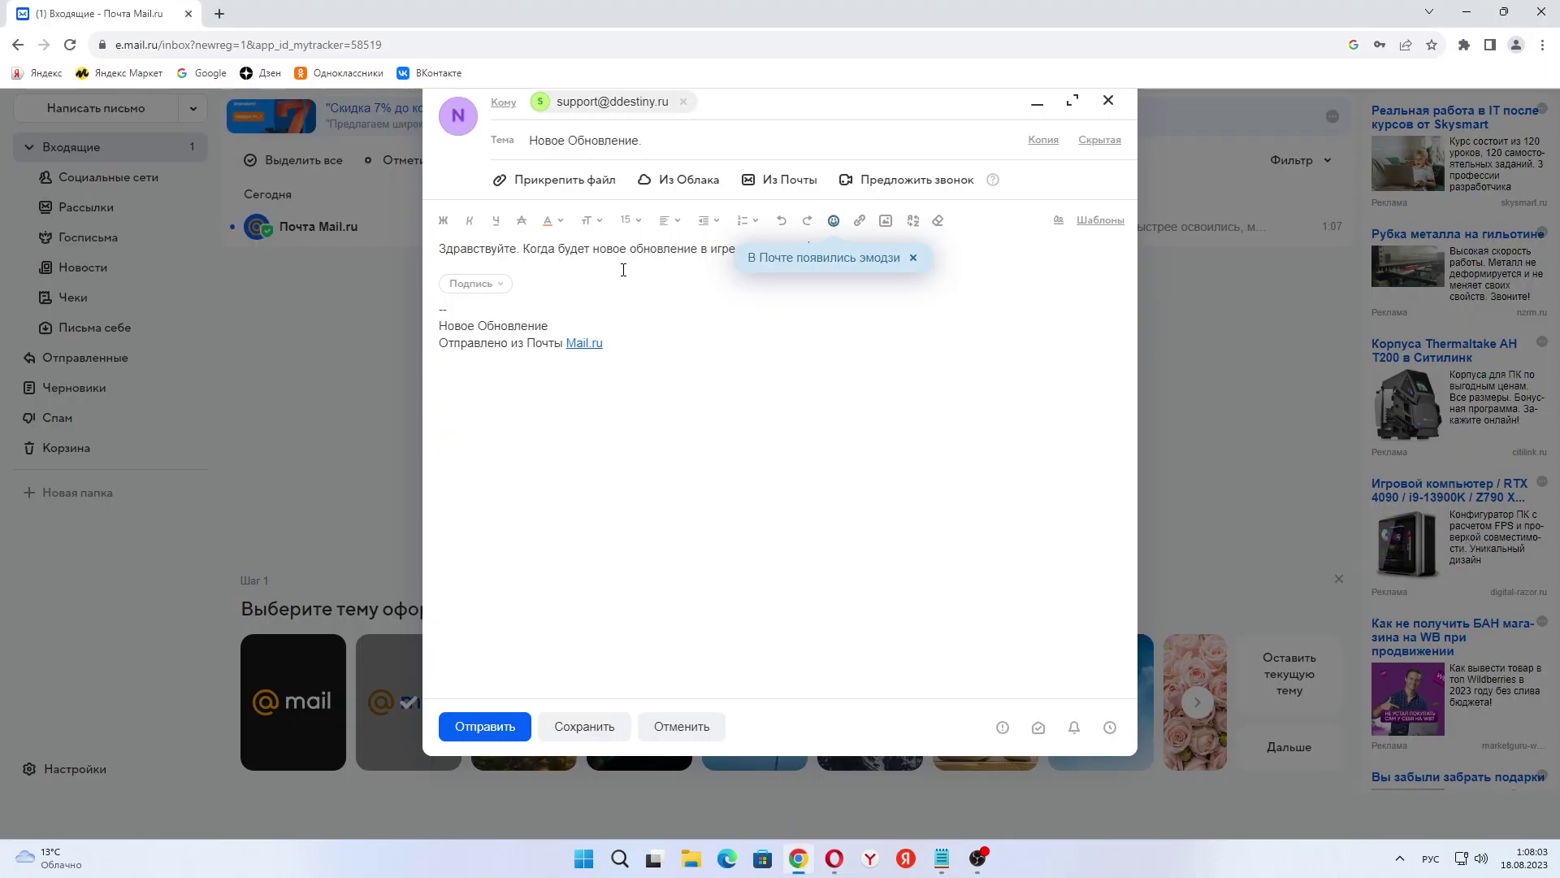
click(912, 257)
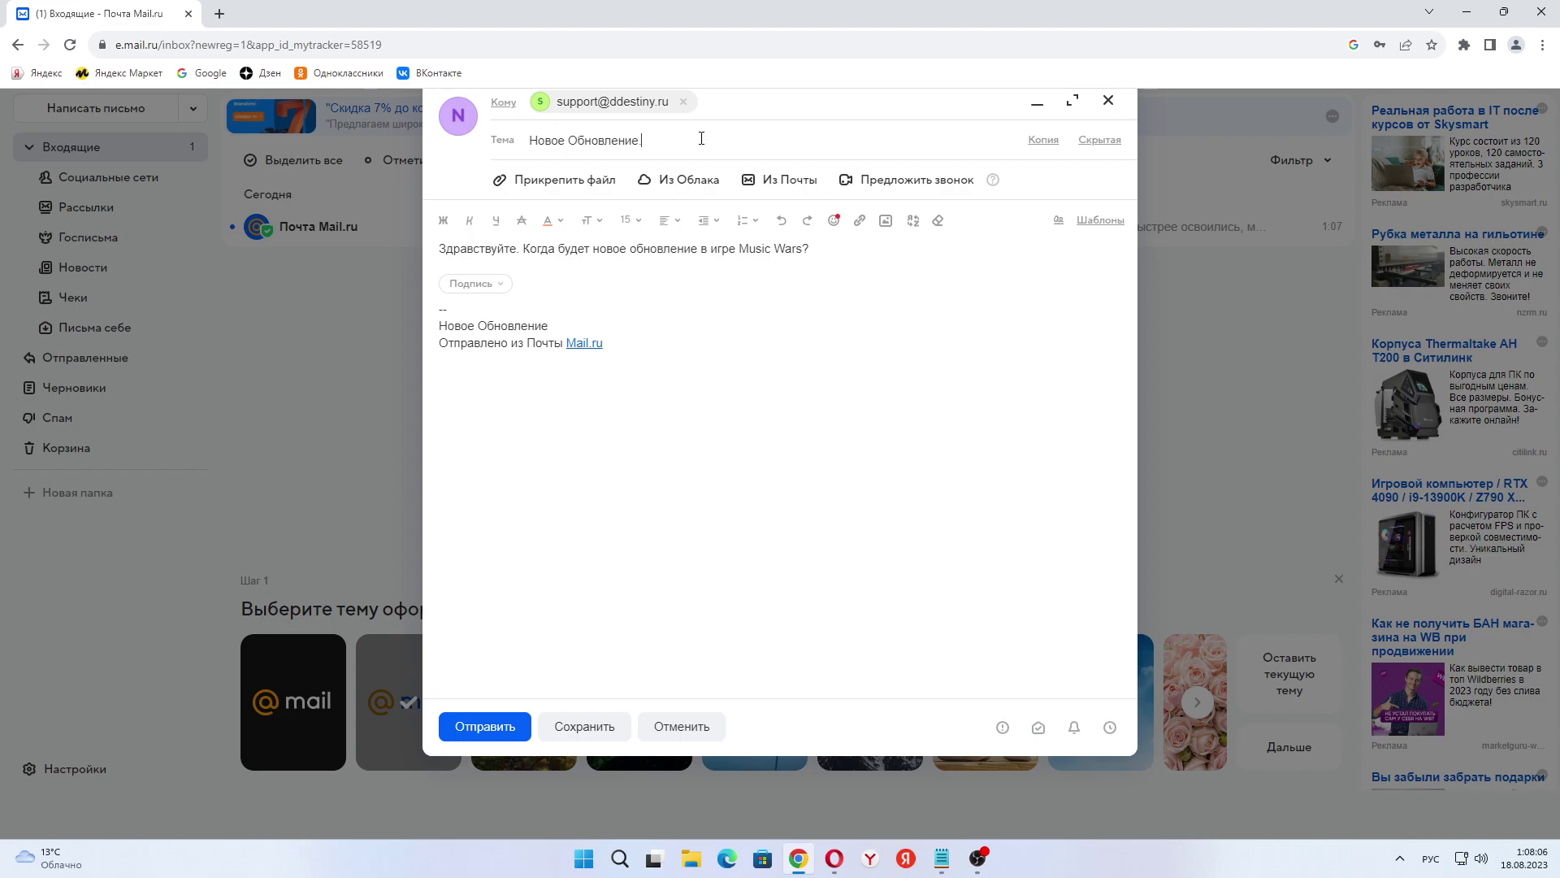
Step: Send the message to support and open the sent mail folder
click(701, 139)
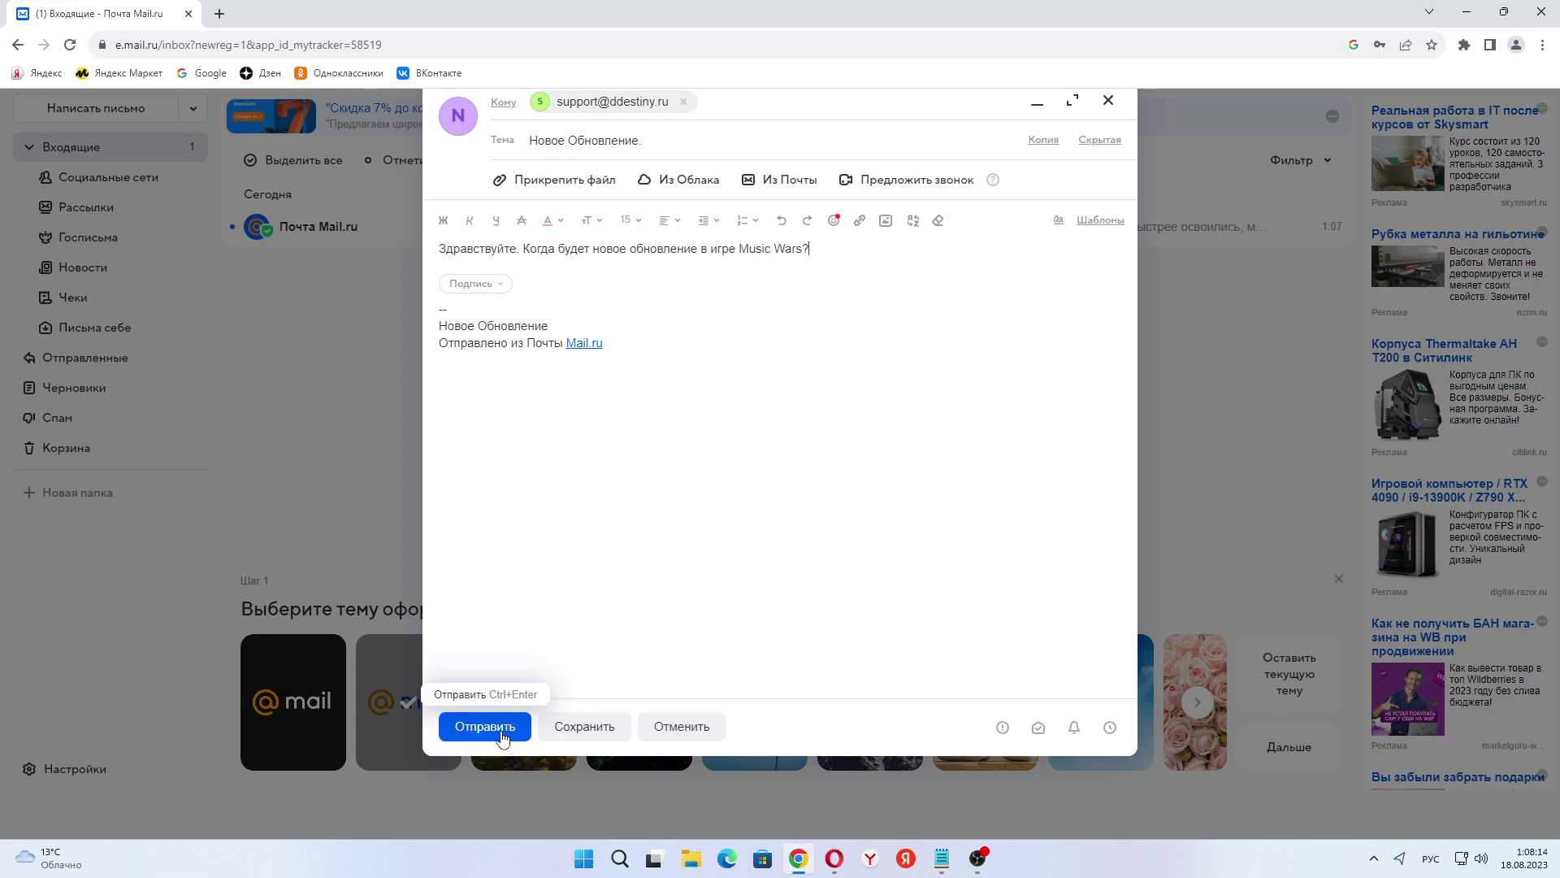
click(472, 712)
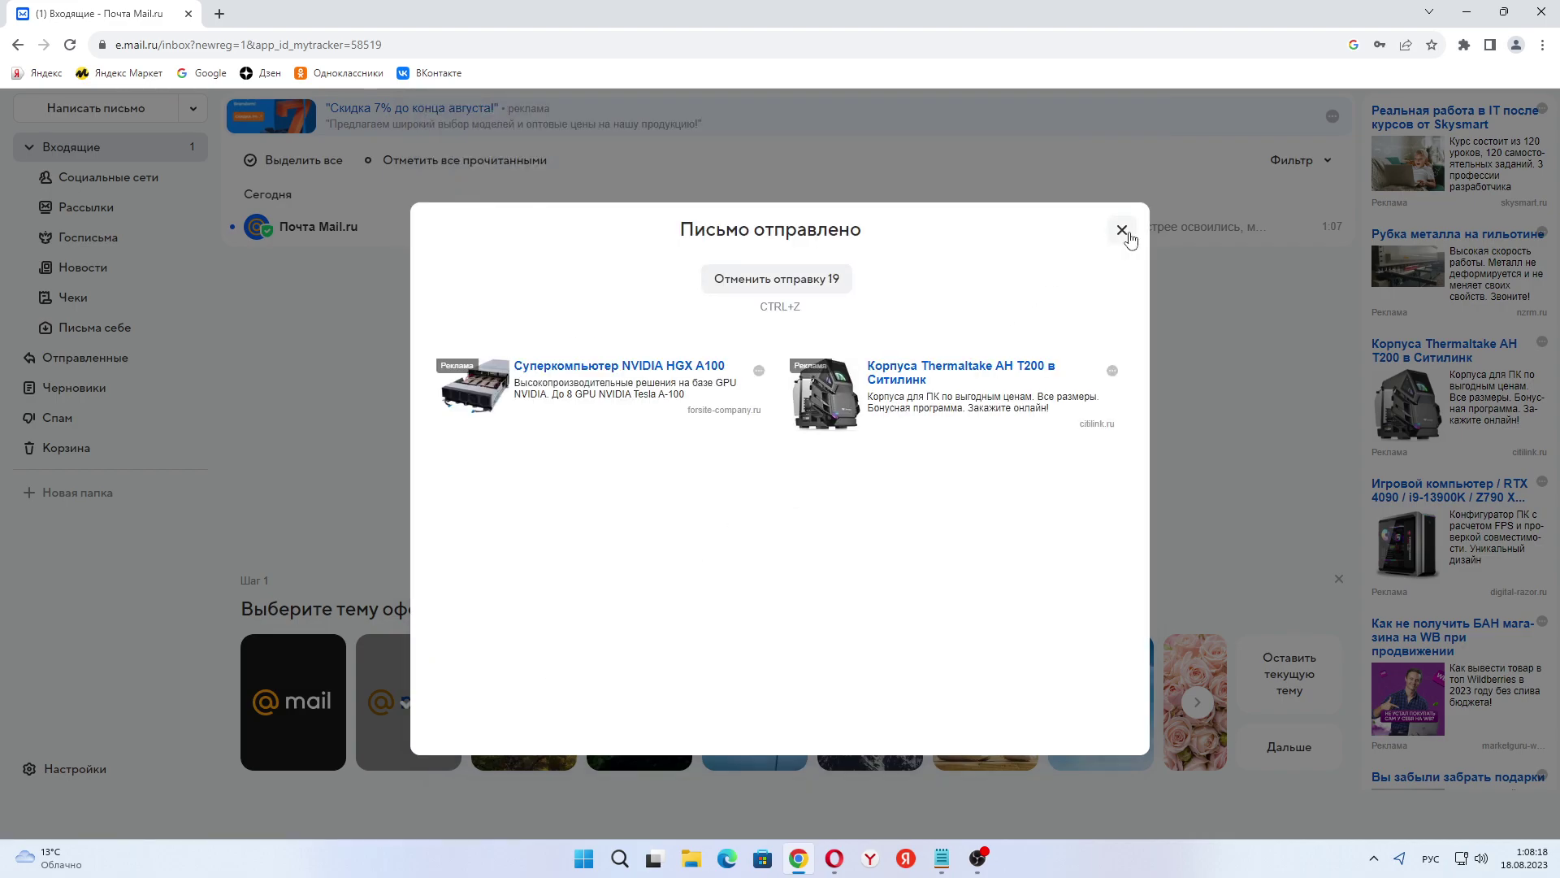
click(1122, 231)
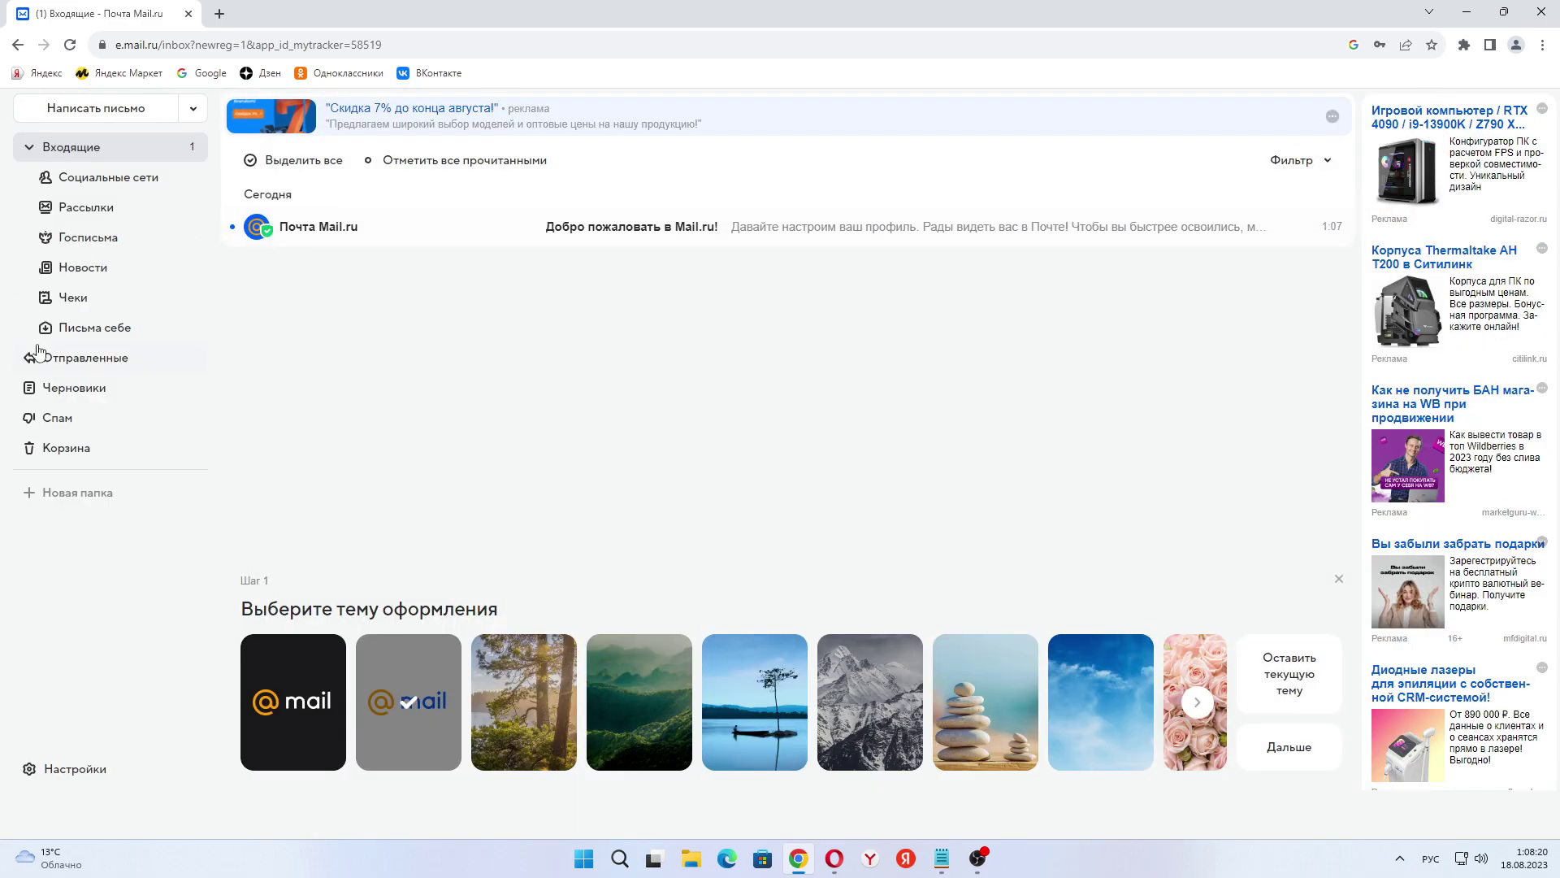
click(82, 356)
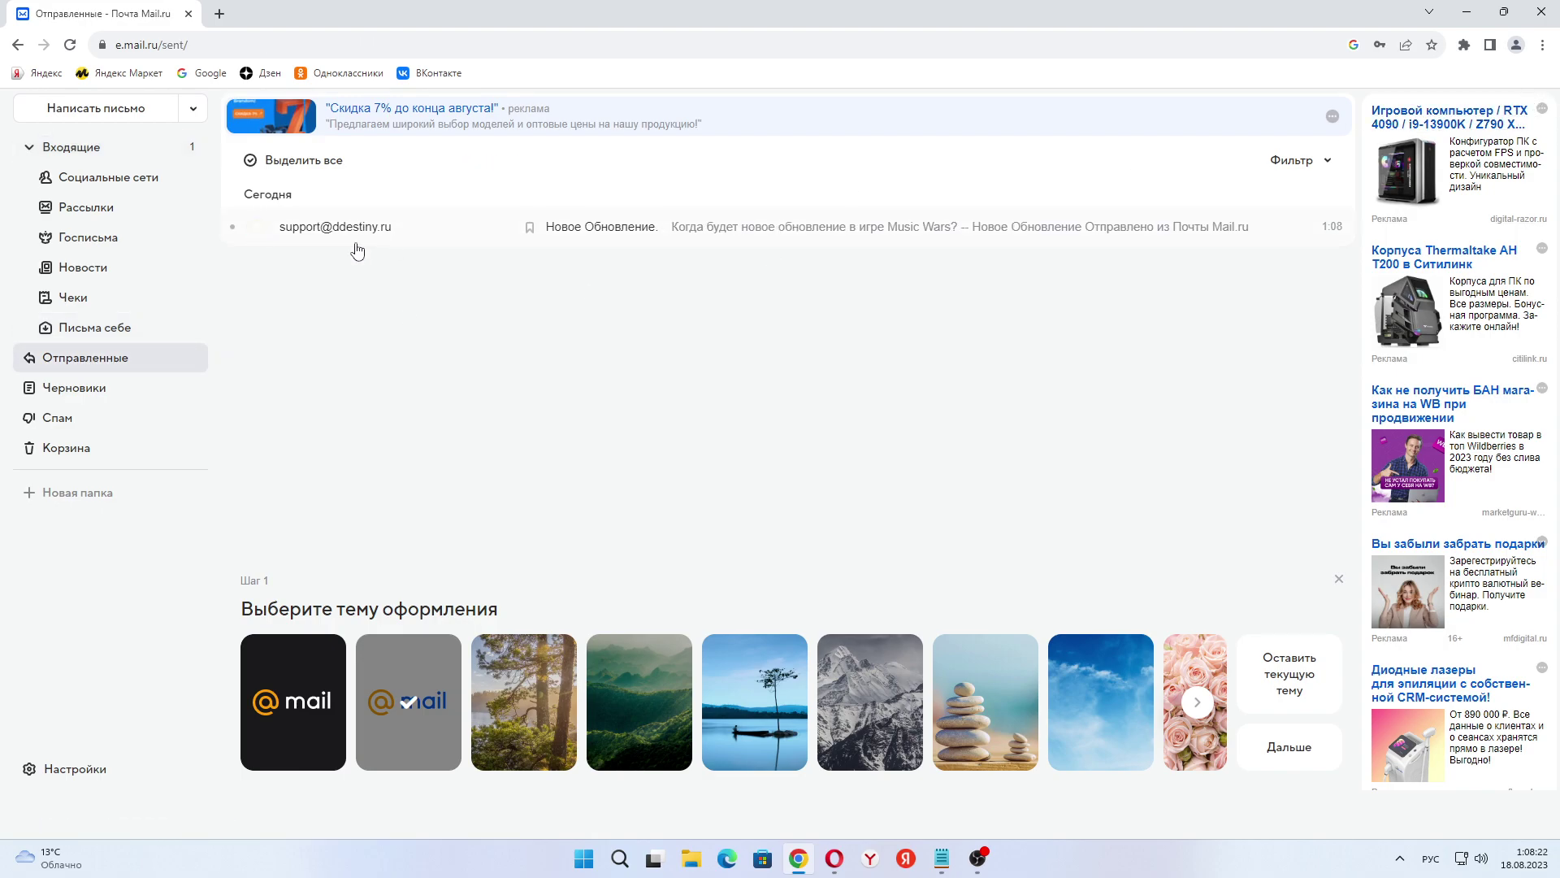
Step: Check the inbox and sent folders, and delete the support e-mail address from the text document
click(51, 148)
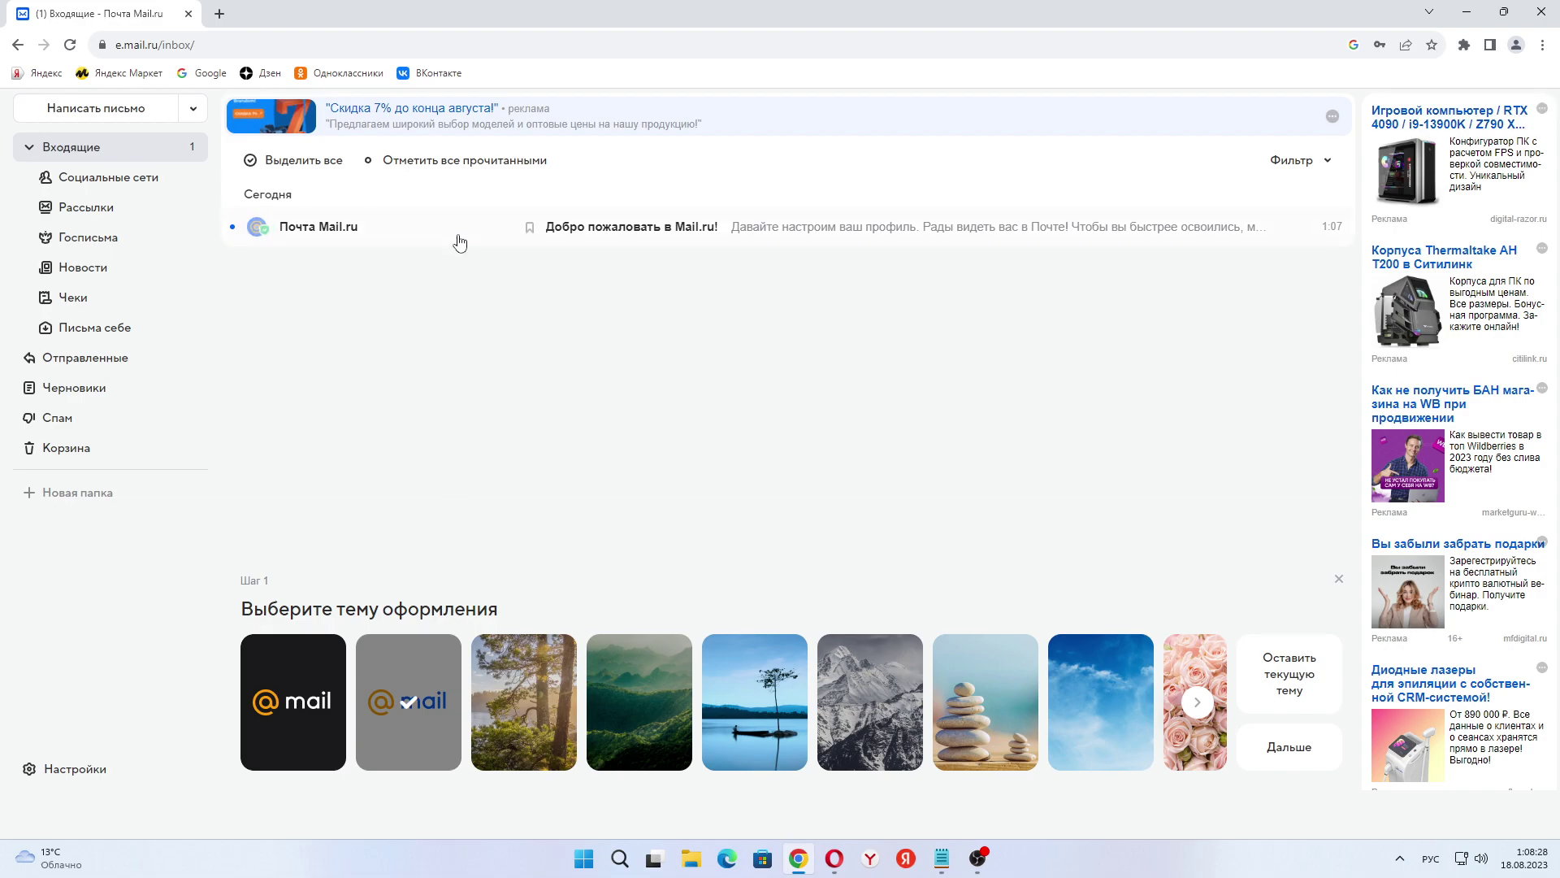
click(46, 357)
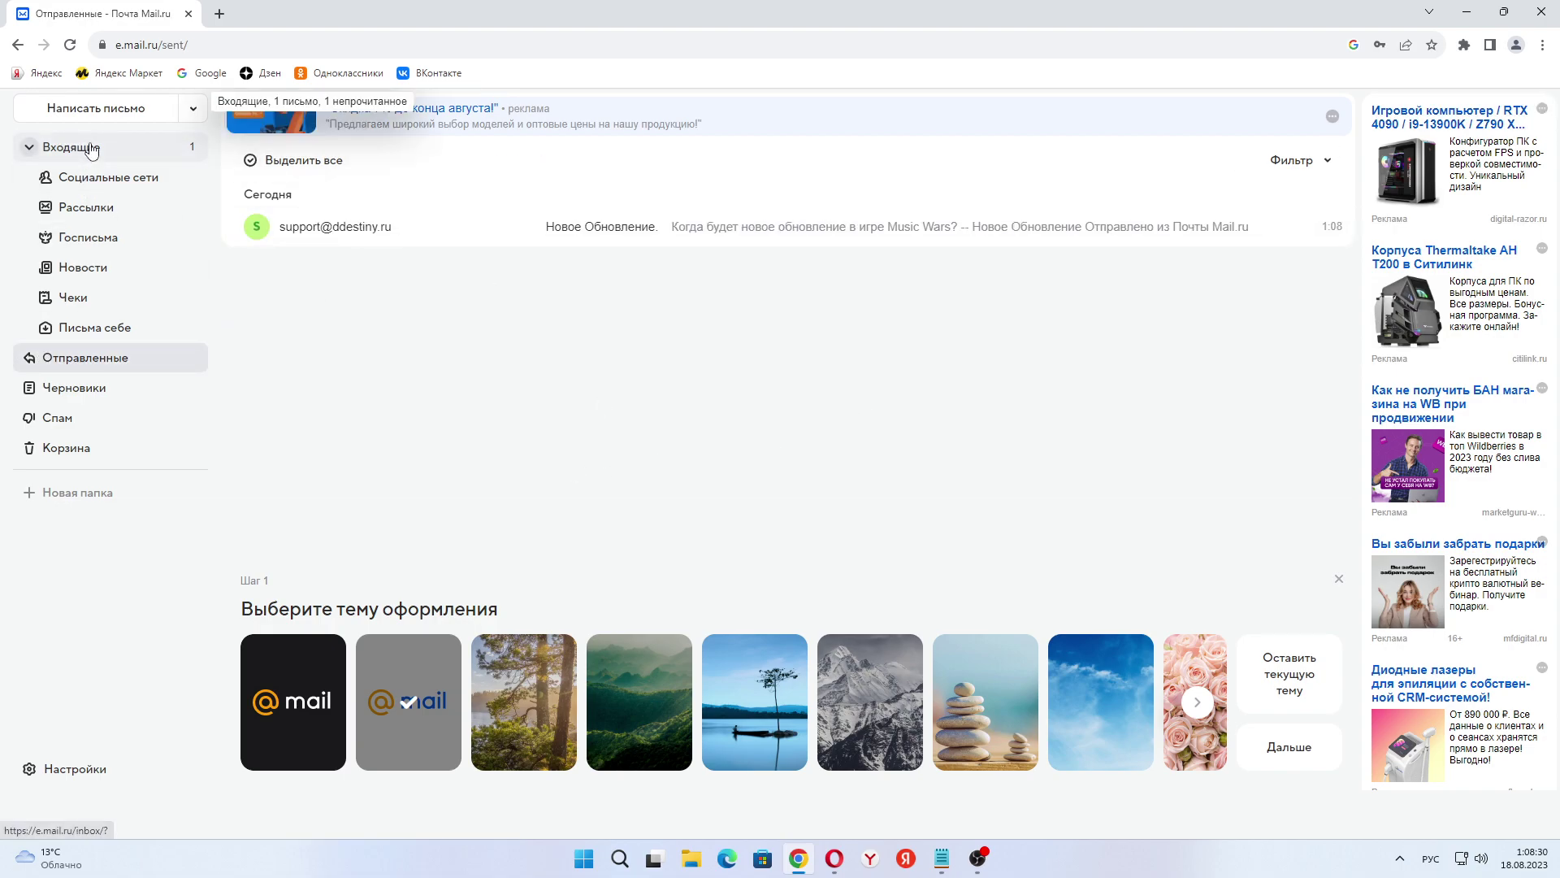
click(942, 858)
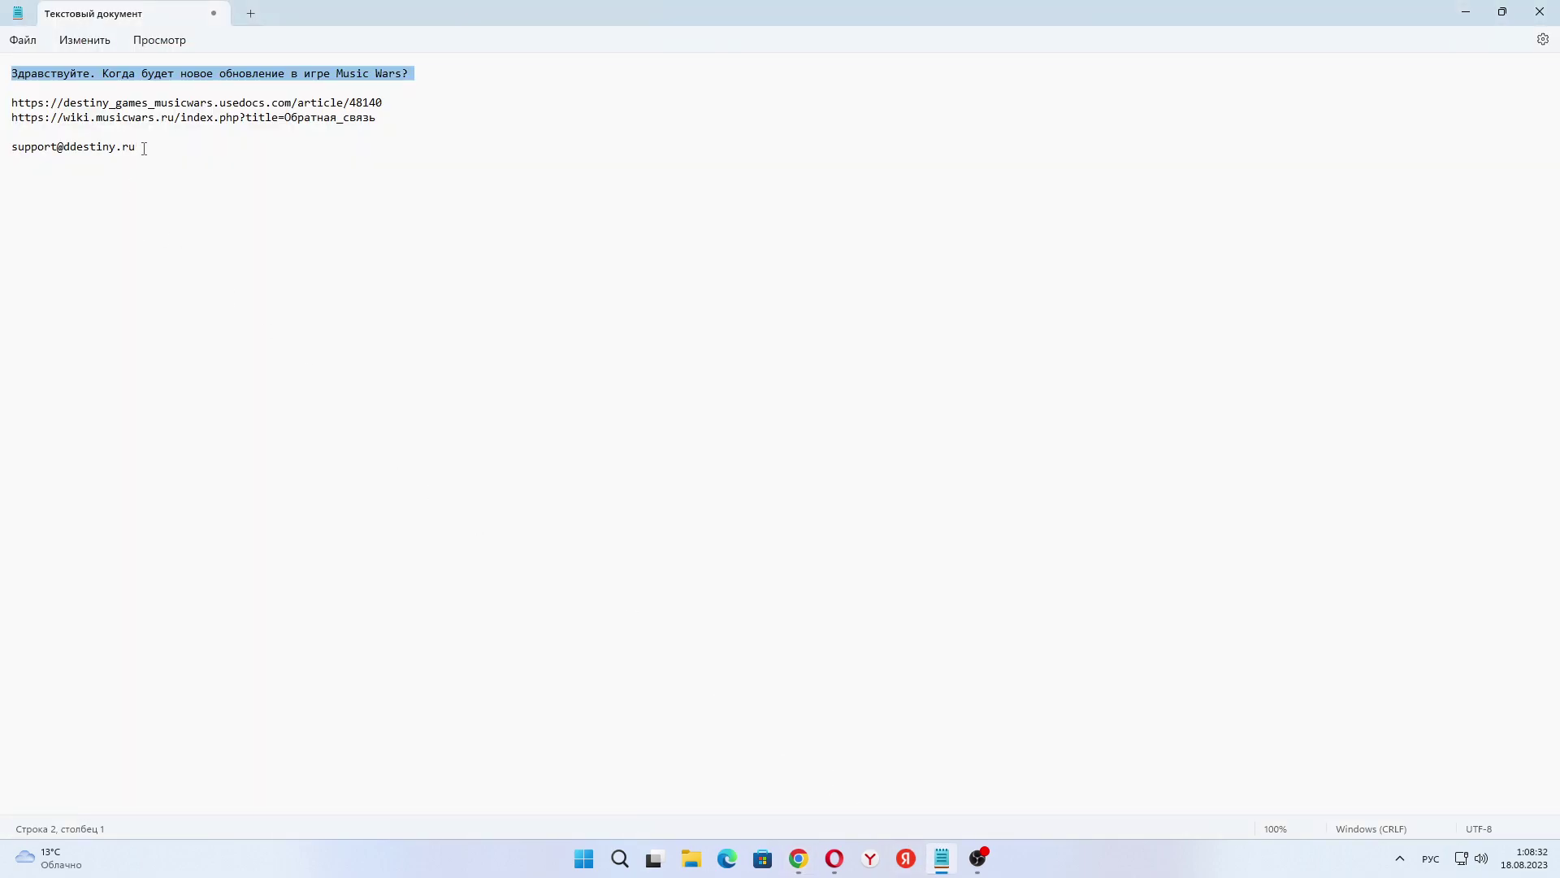
drag(144, 150, 10, 148)
key(BackSpace)
drag(404, 134, 5, 128)
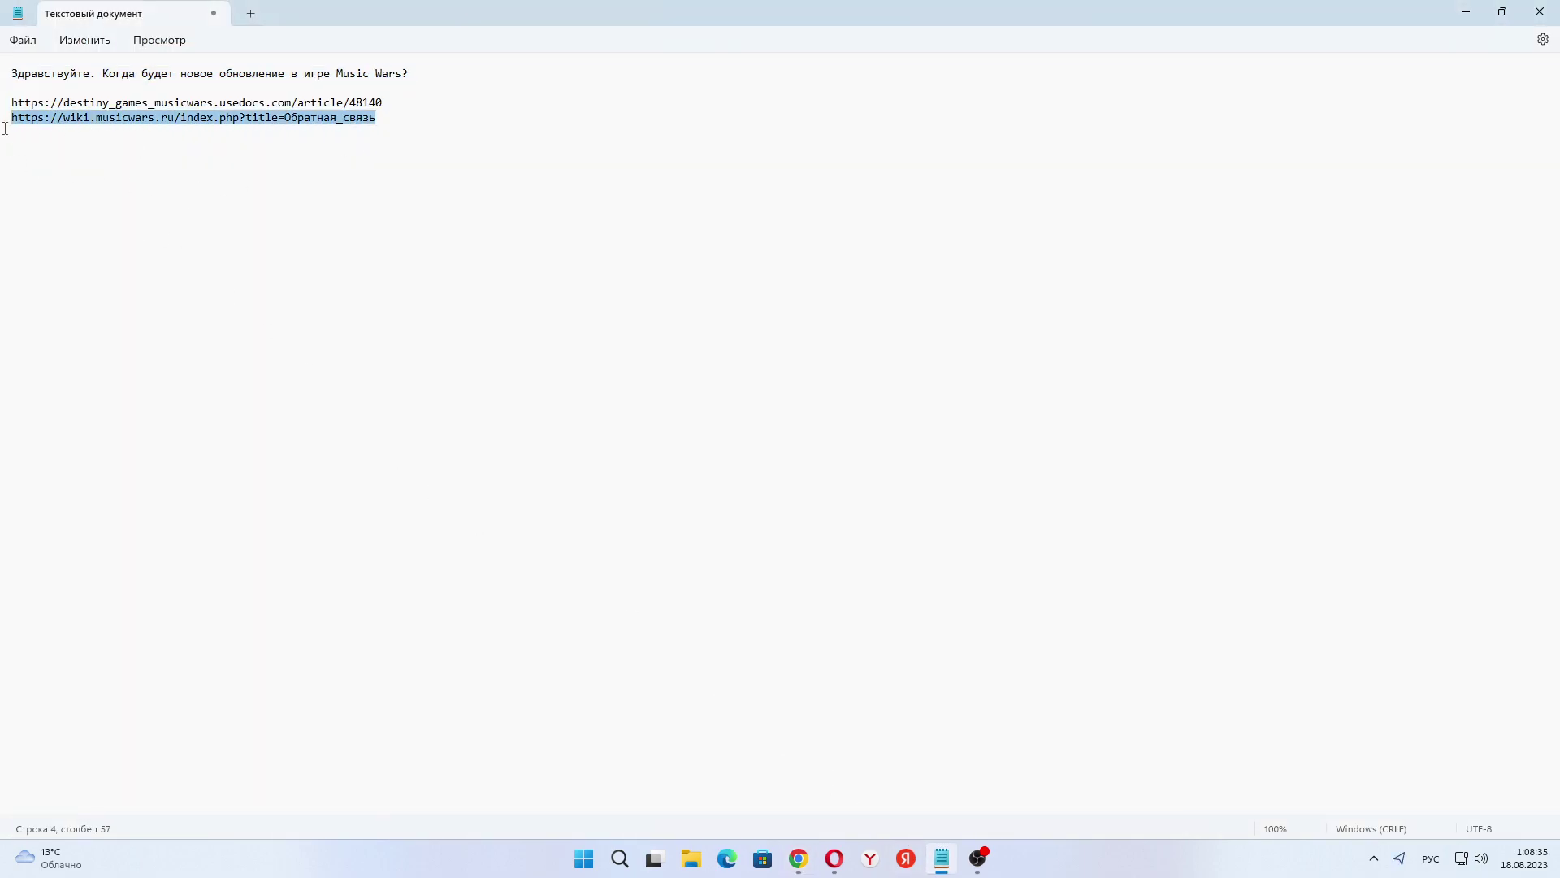
click(799, 858)
click(214, 16)
key(ctrl+v)
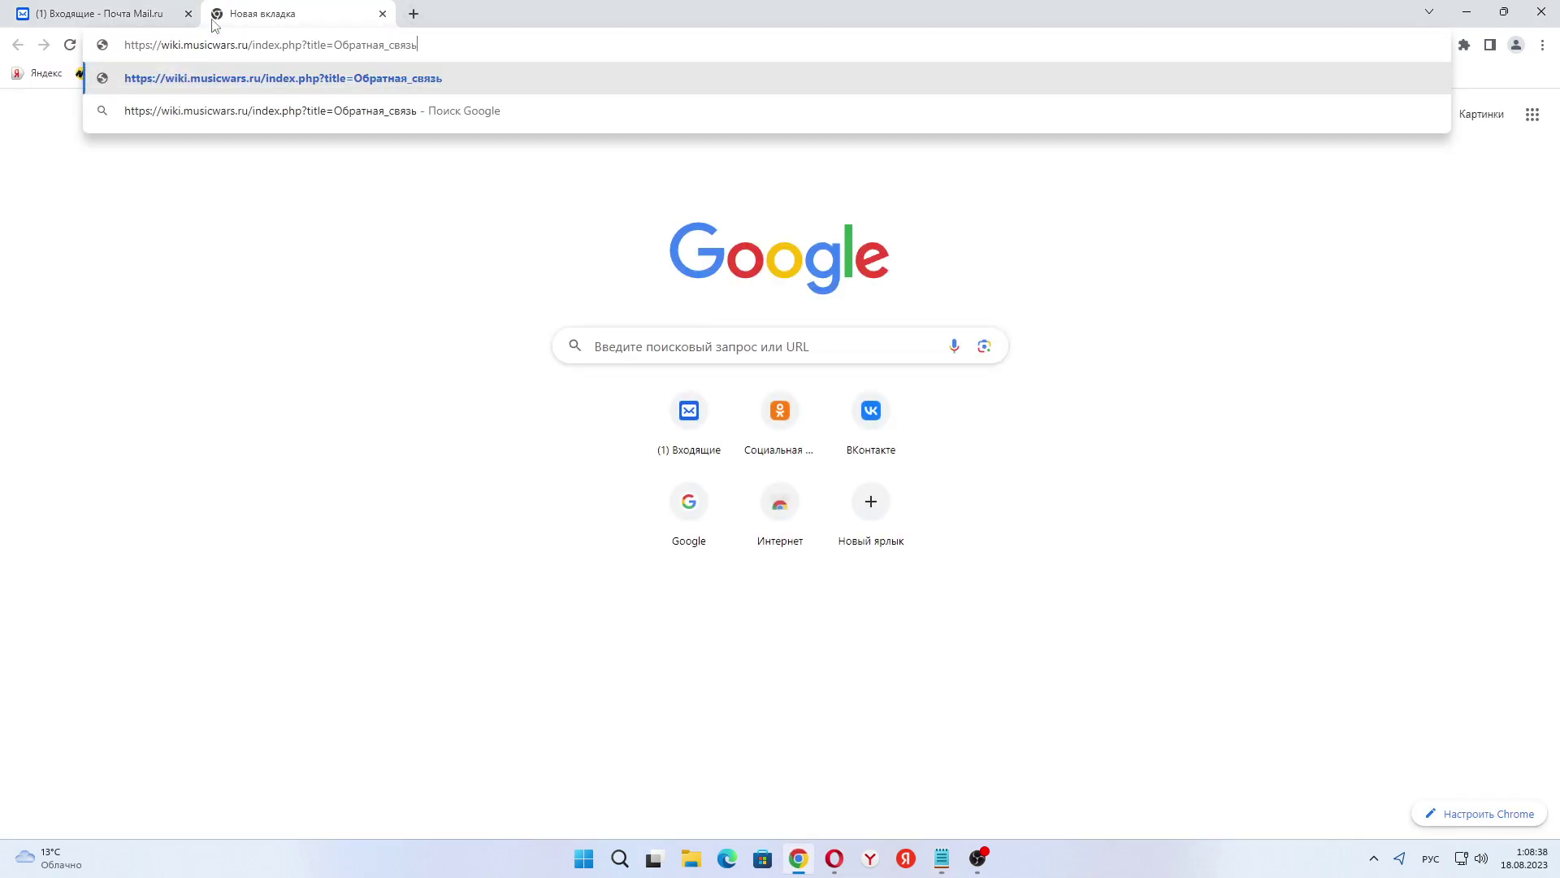
key(Return)
Step: Start a new message in the mailbox and copy the contact e-mail from the wiki feedback page into the recipient field
click(106, 14)
click(142, 112)
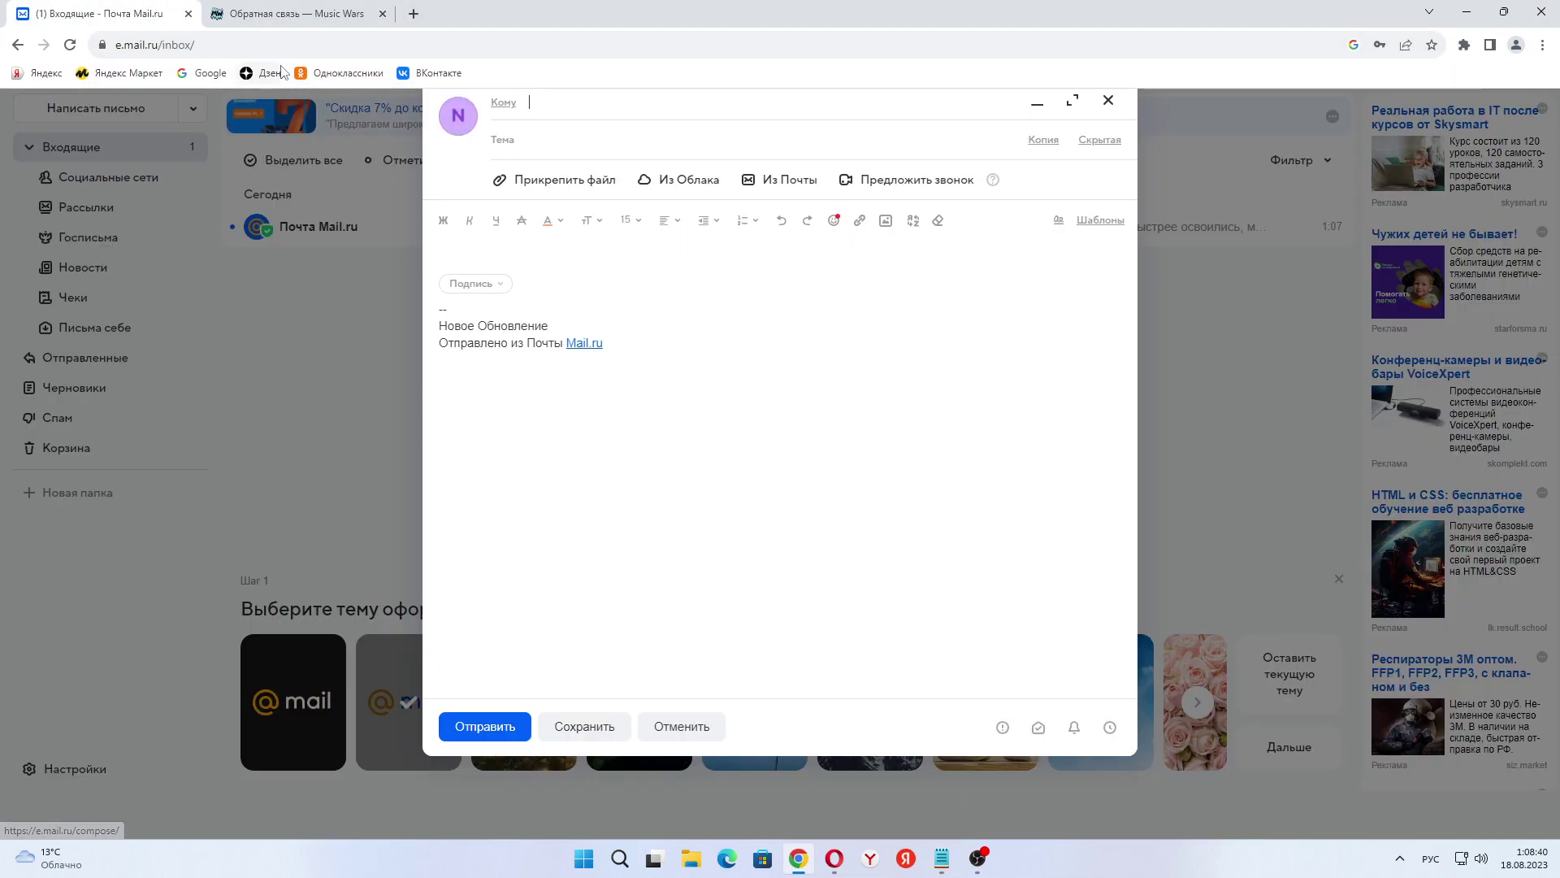
click(317, 17)
drag(691, 456, 517, 458)
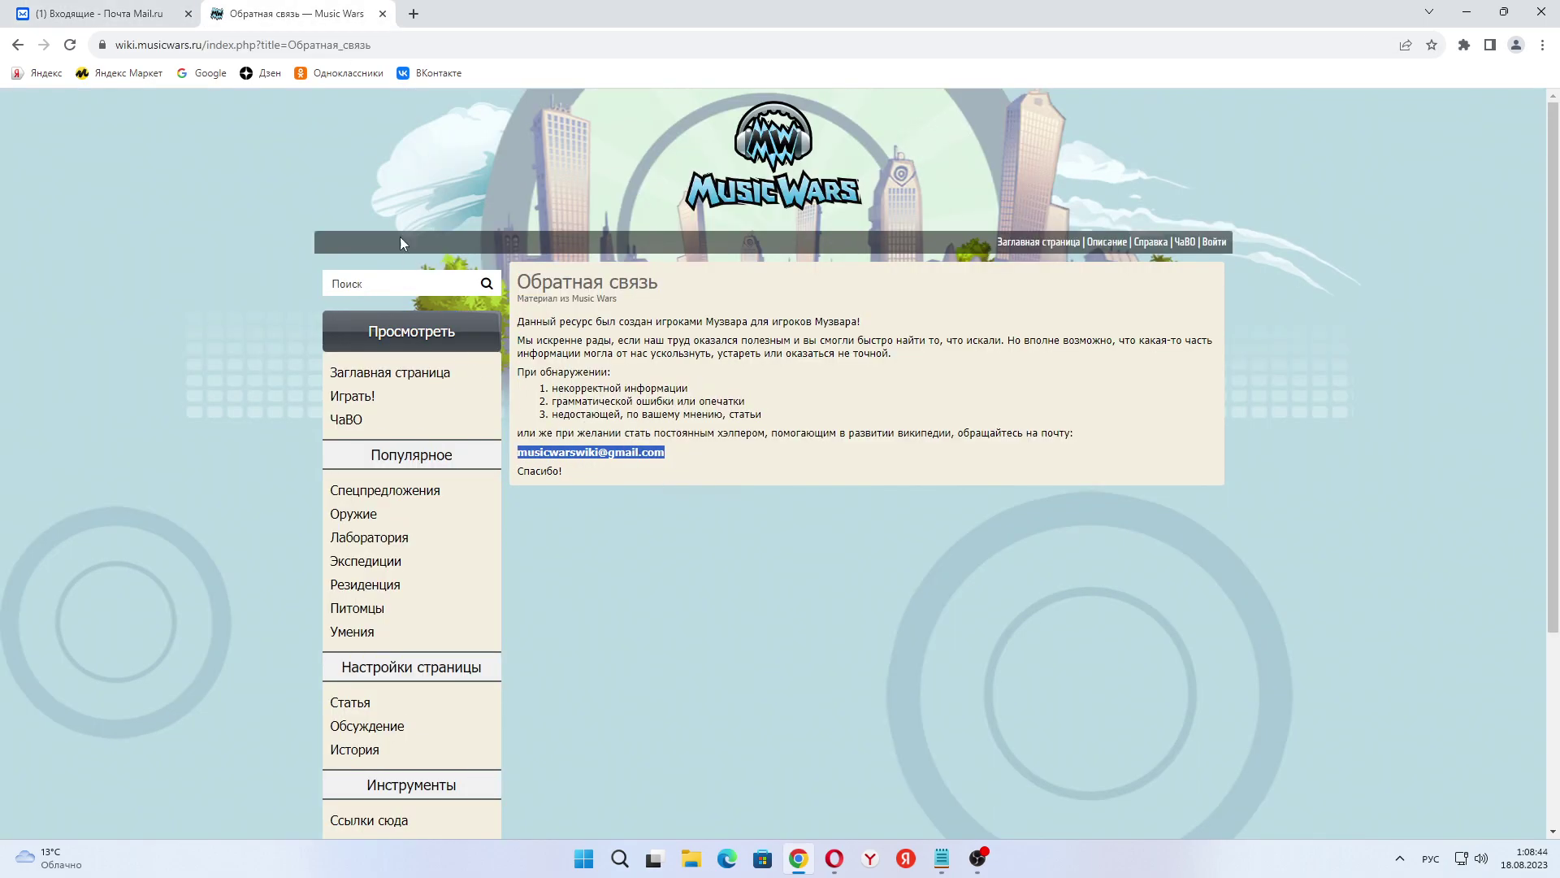
click(163, 14)
click(559, 92)
key(ctrl+v)
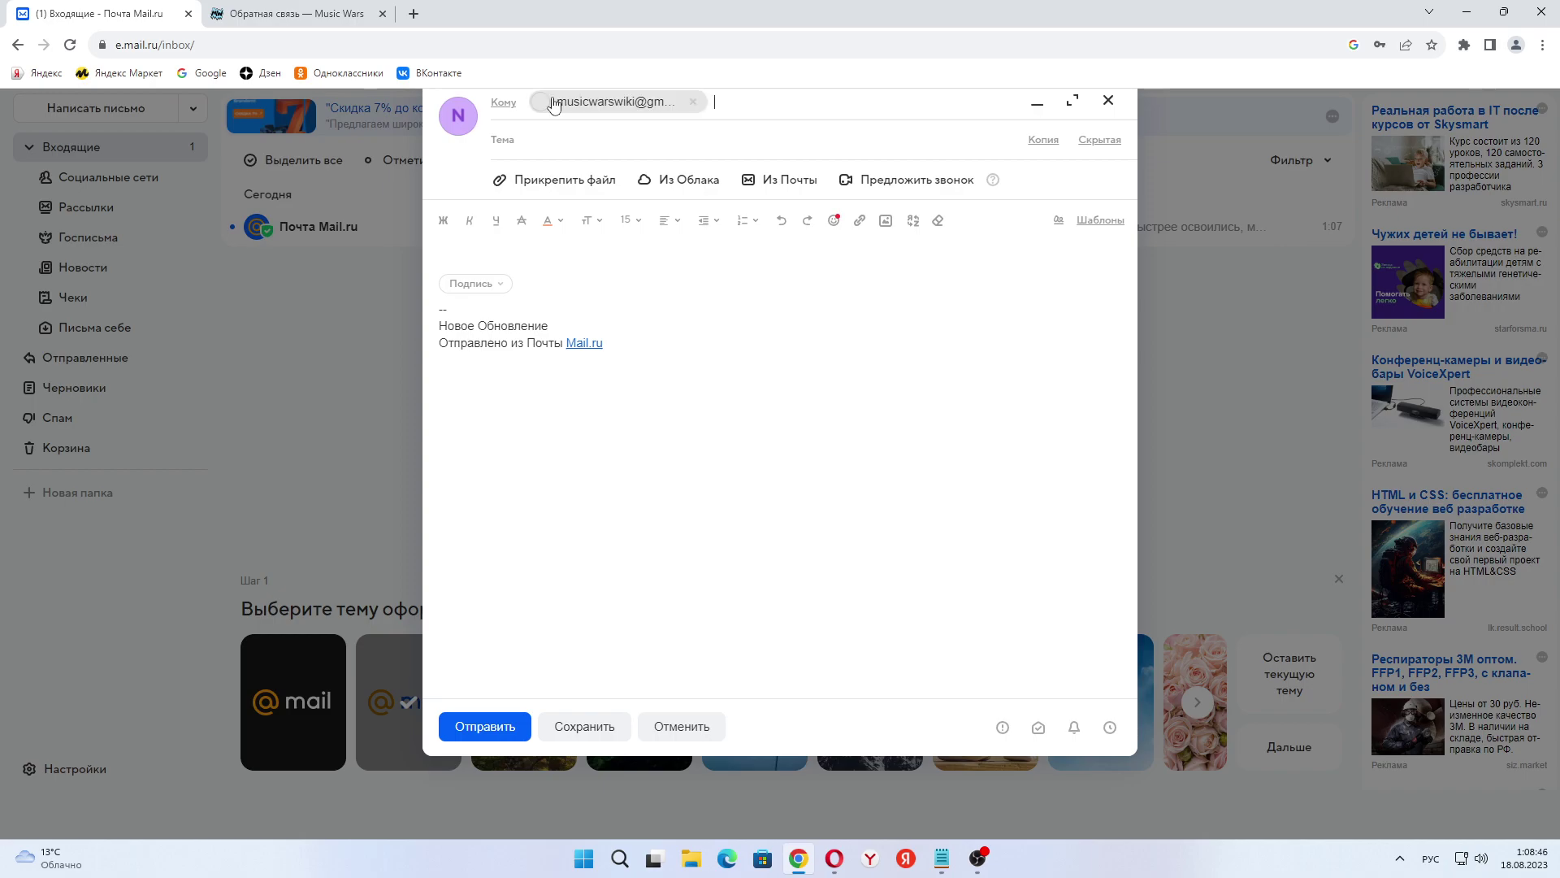
Step: Set the subject of the message to the wiki team to "Новое Обновление." and close the wiki page
click(559, 136)
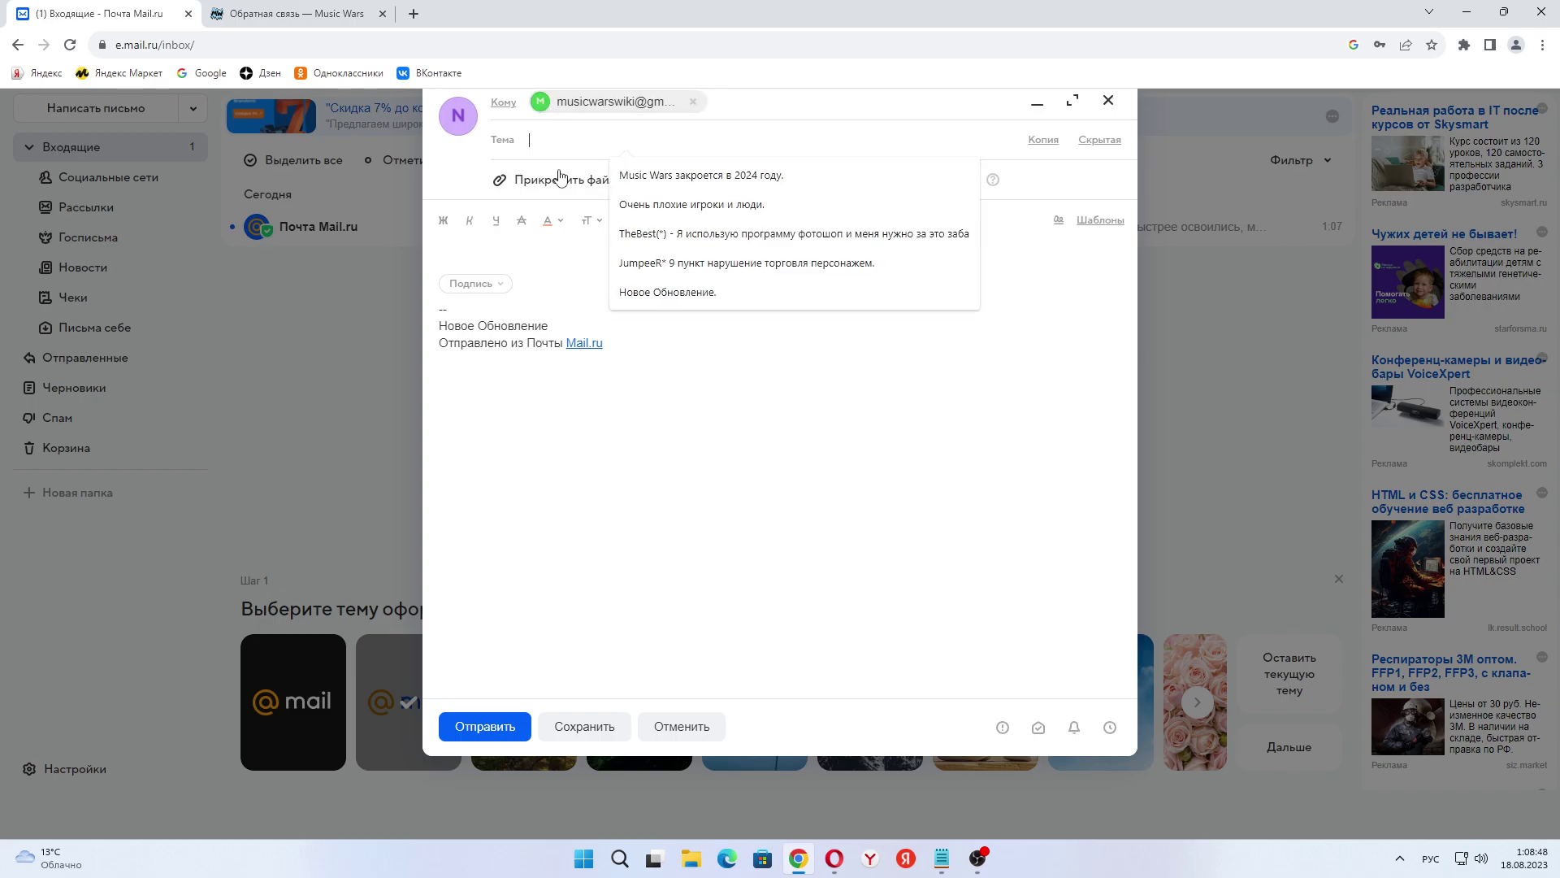
click(619, 286)
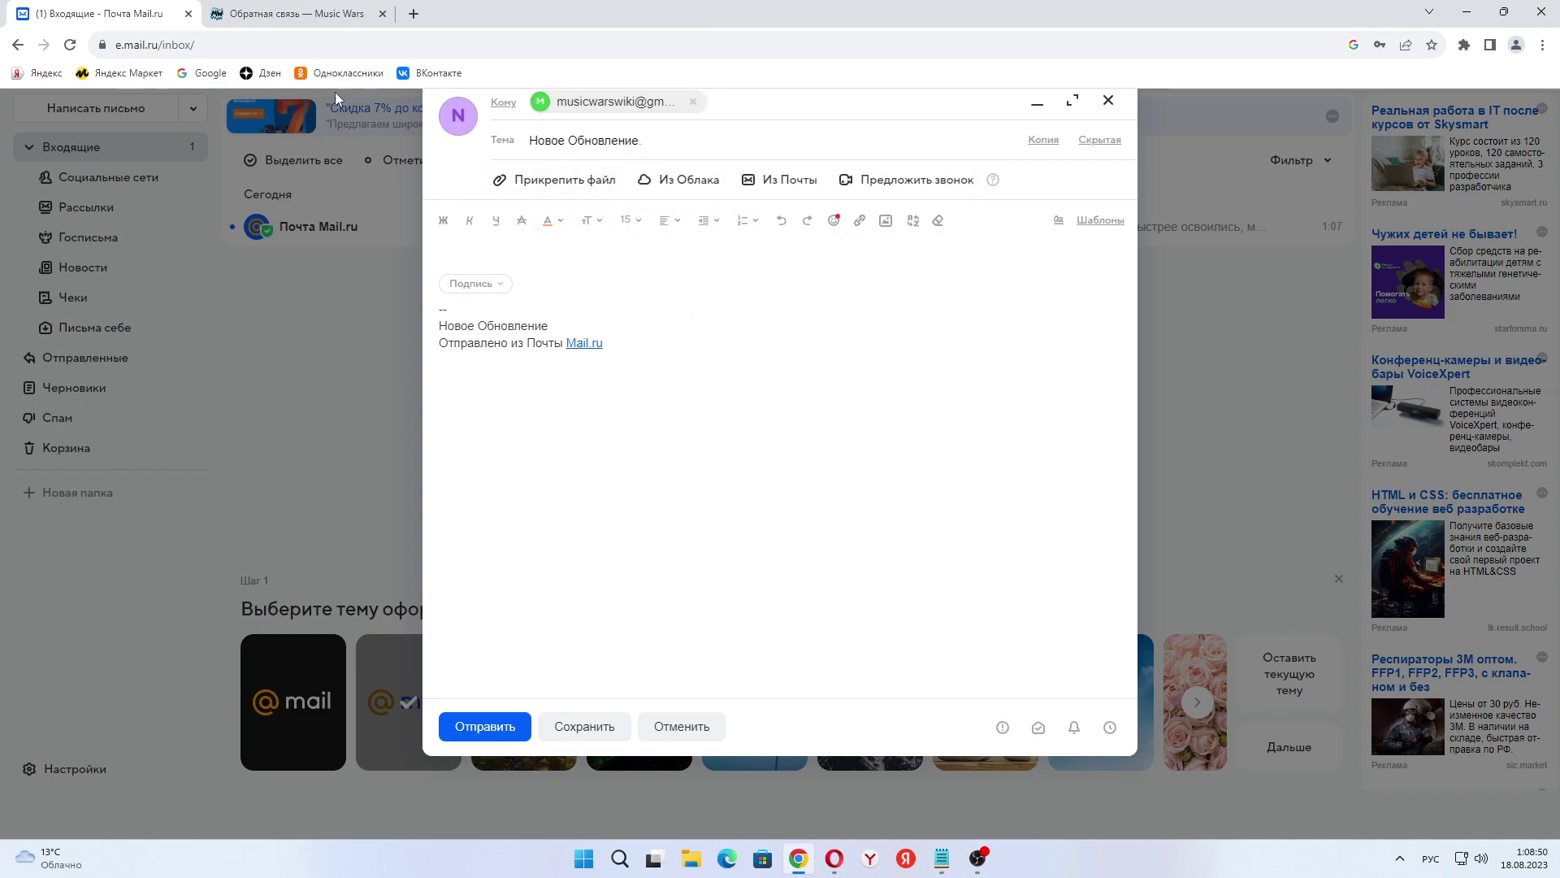
click(333, 14)
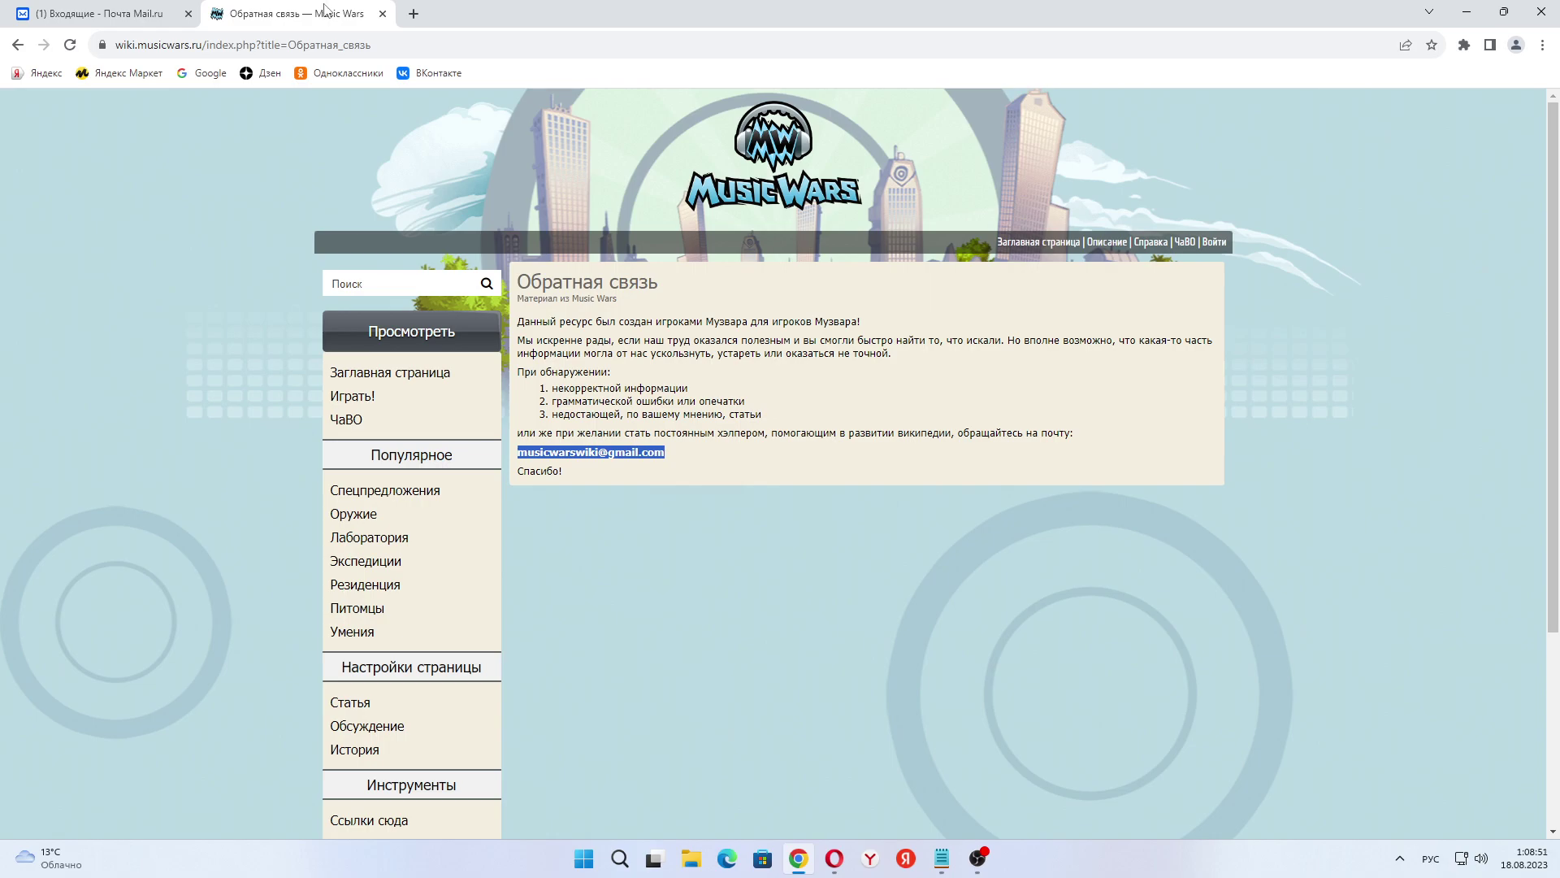
click(382, 15)
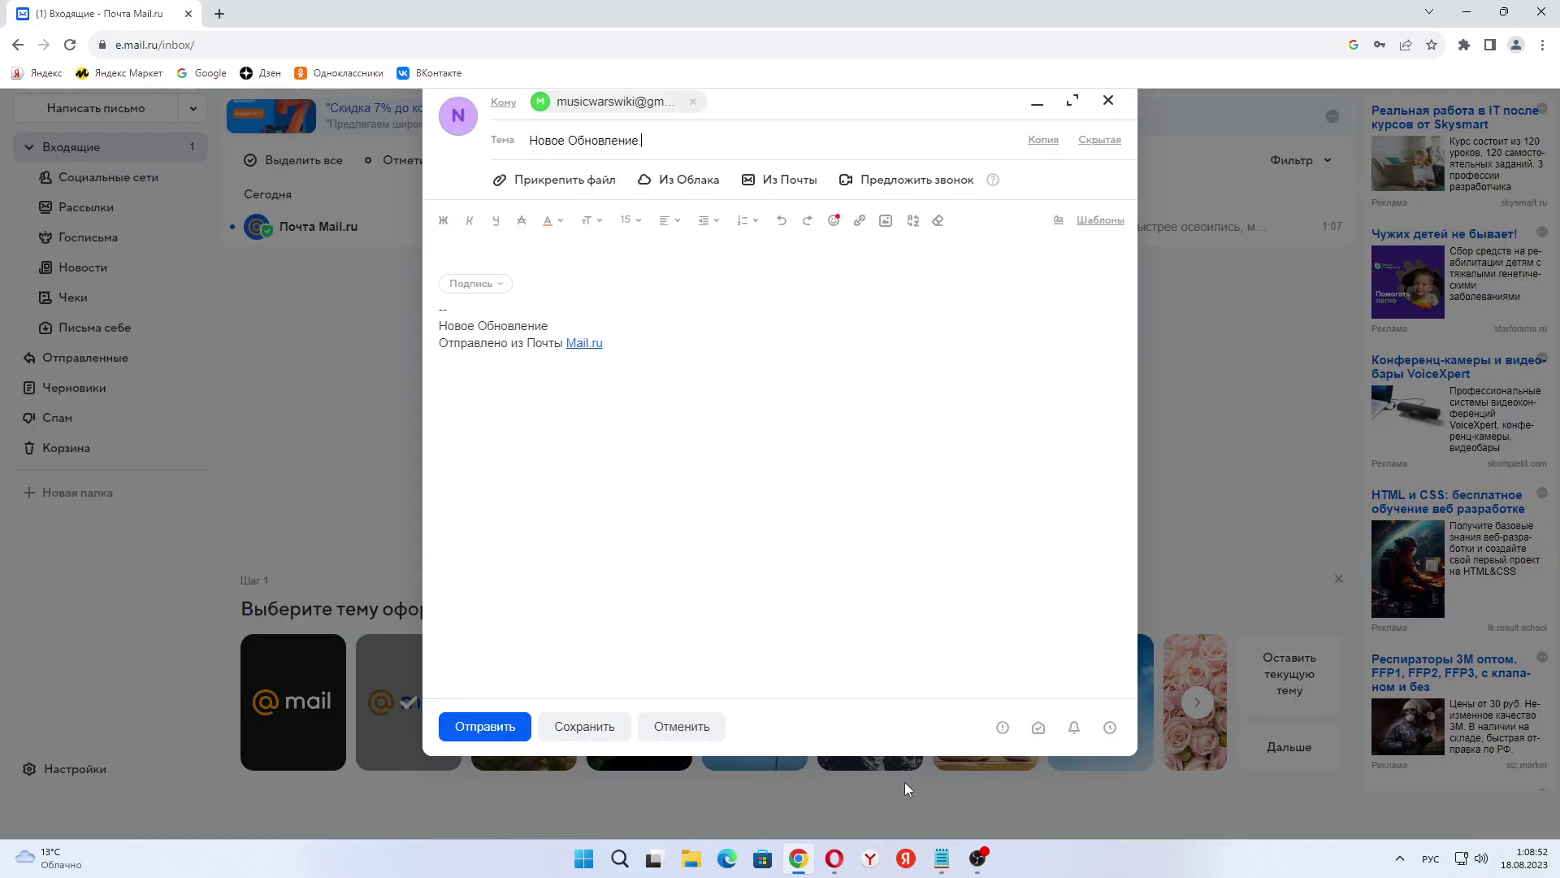
Step: Delete the wiki link from the text document and copy "Здравствуйте. Когда будет новое обновление в игре Music Wars?" into the message body
click(951, 866)
key(BackSpace)
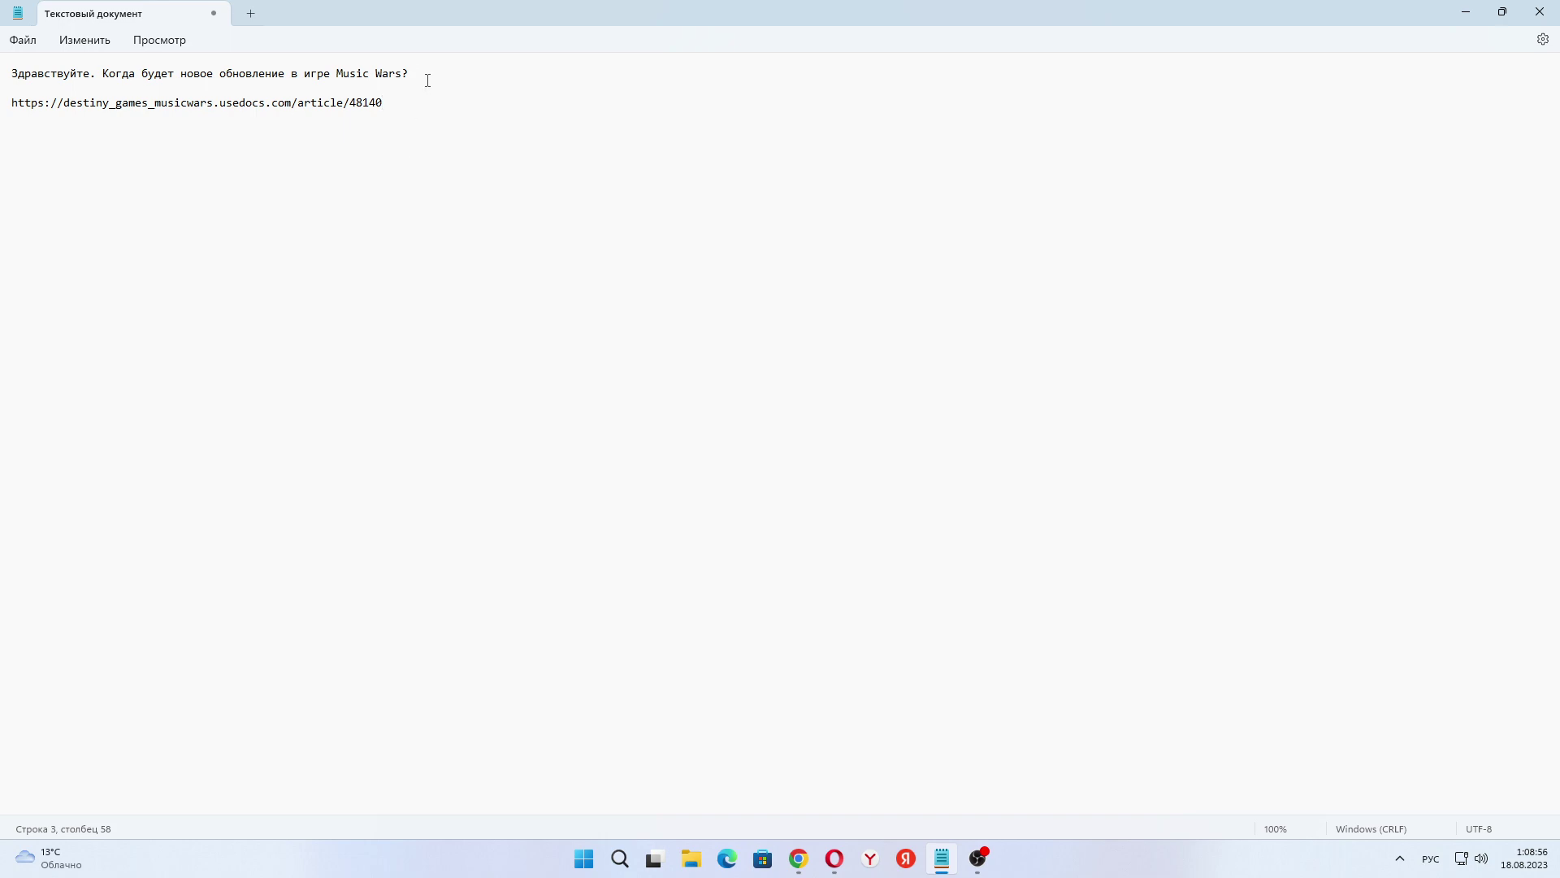
drag(412, 73, 2, 76)
key(ctrl+c)
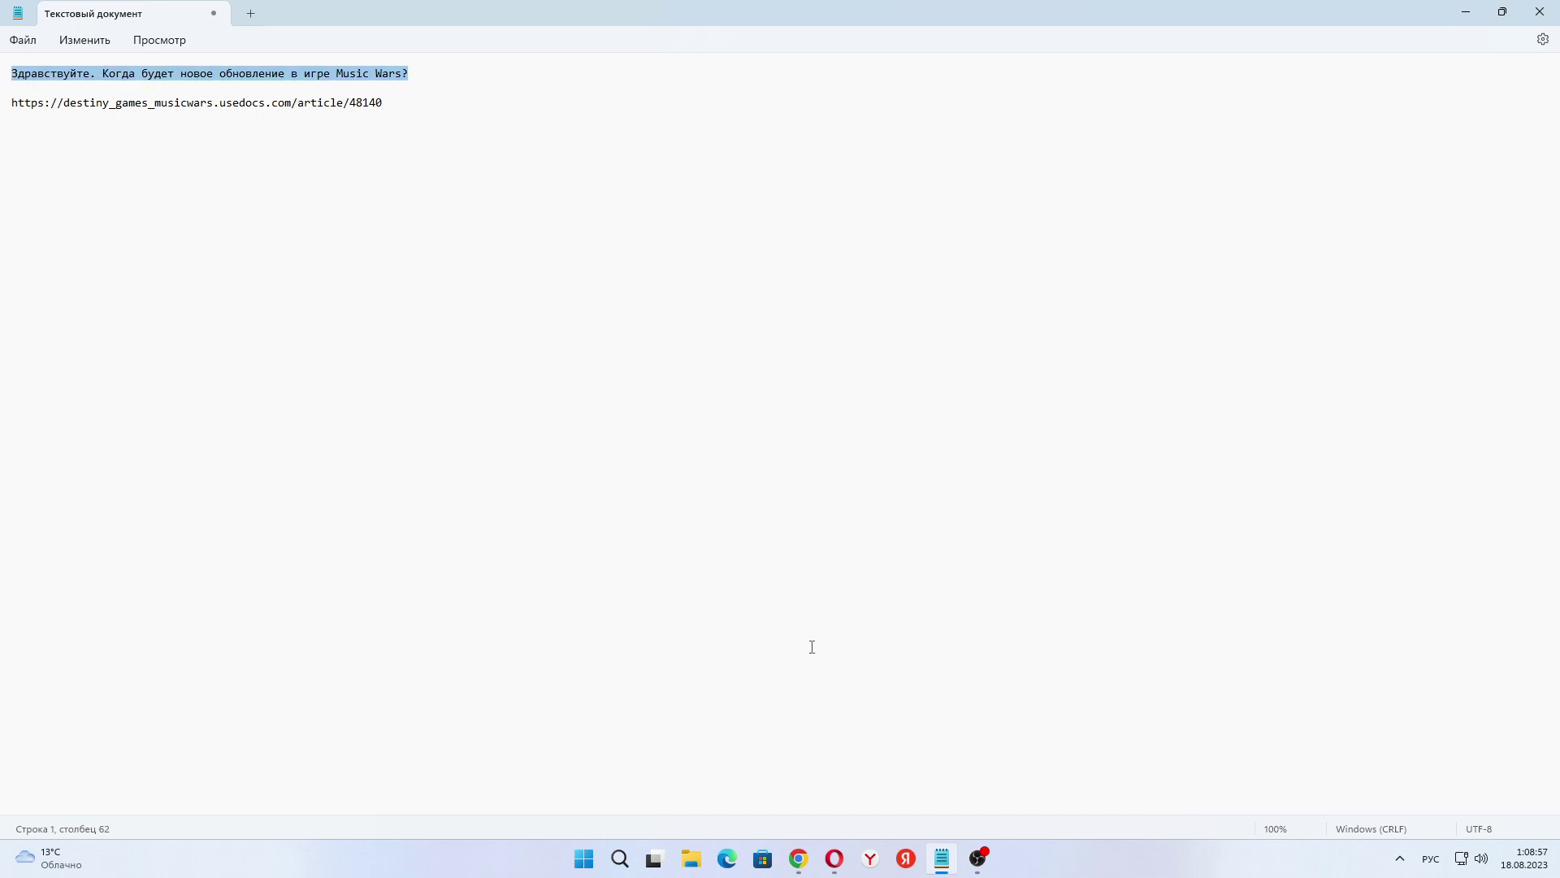
click(799, 858)
key(ctrl+v)
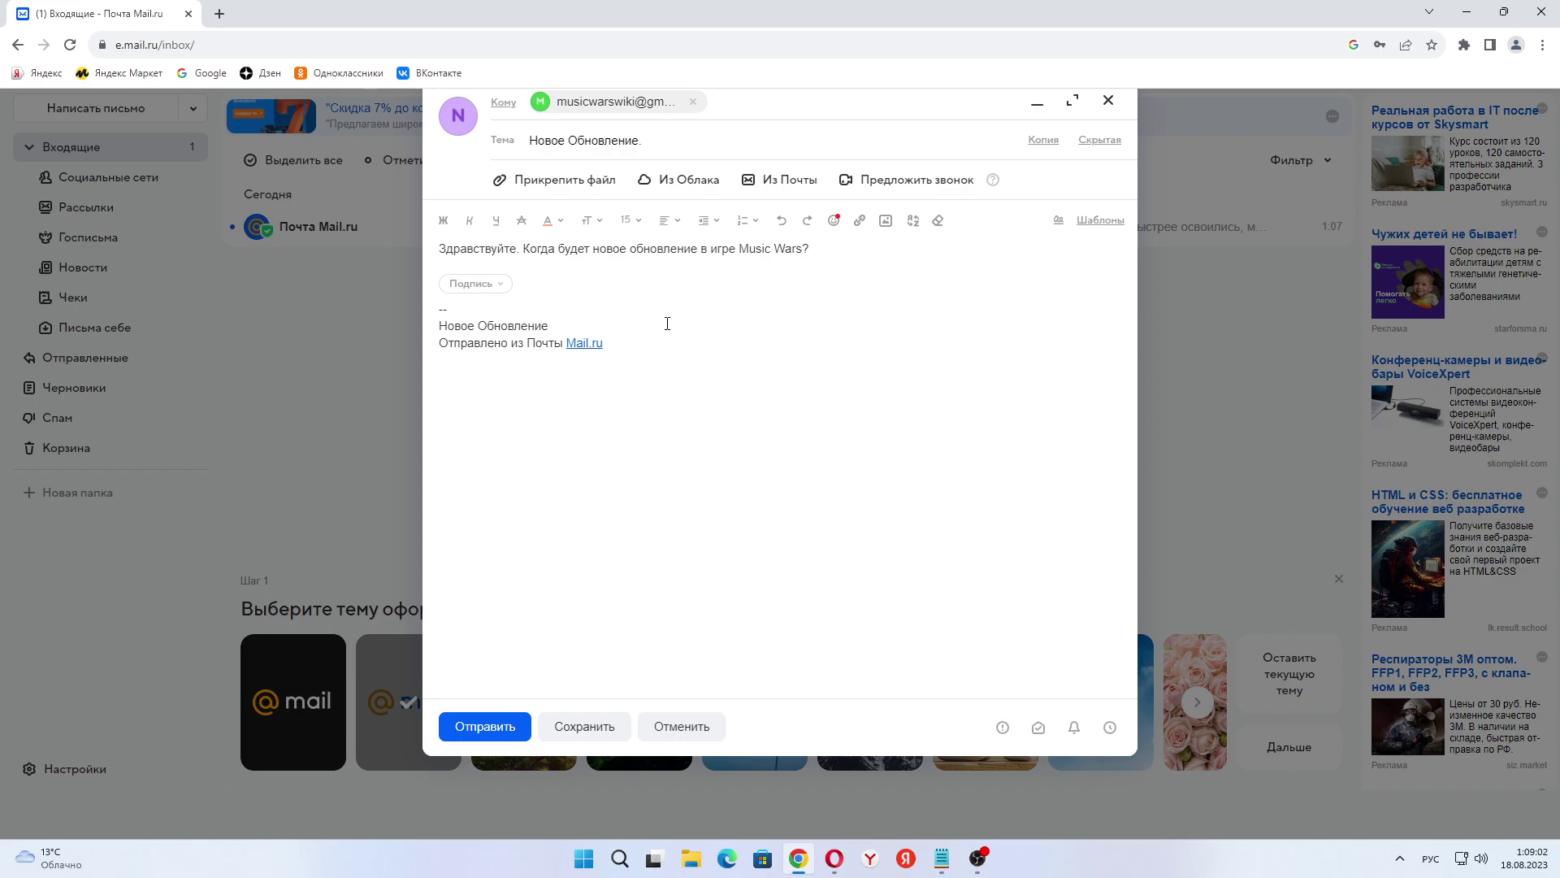
Step: Send the message to the wiki team, dismiss the confirmation, and check the sent and inbox folders
click(495, 723)
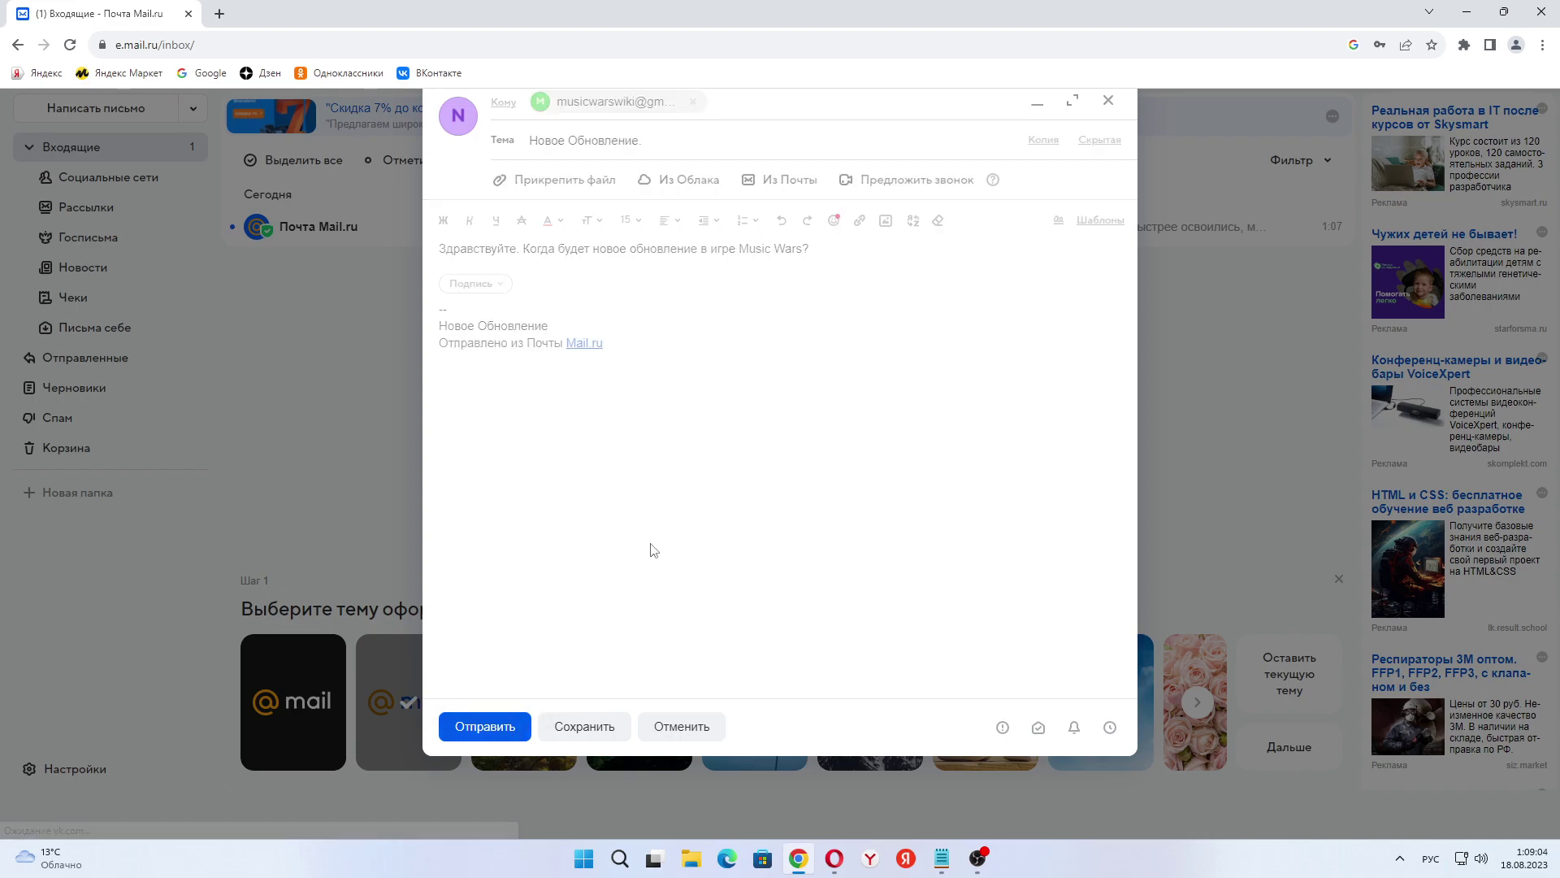
click(1121, 230)
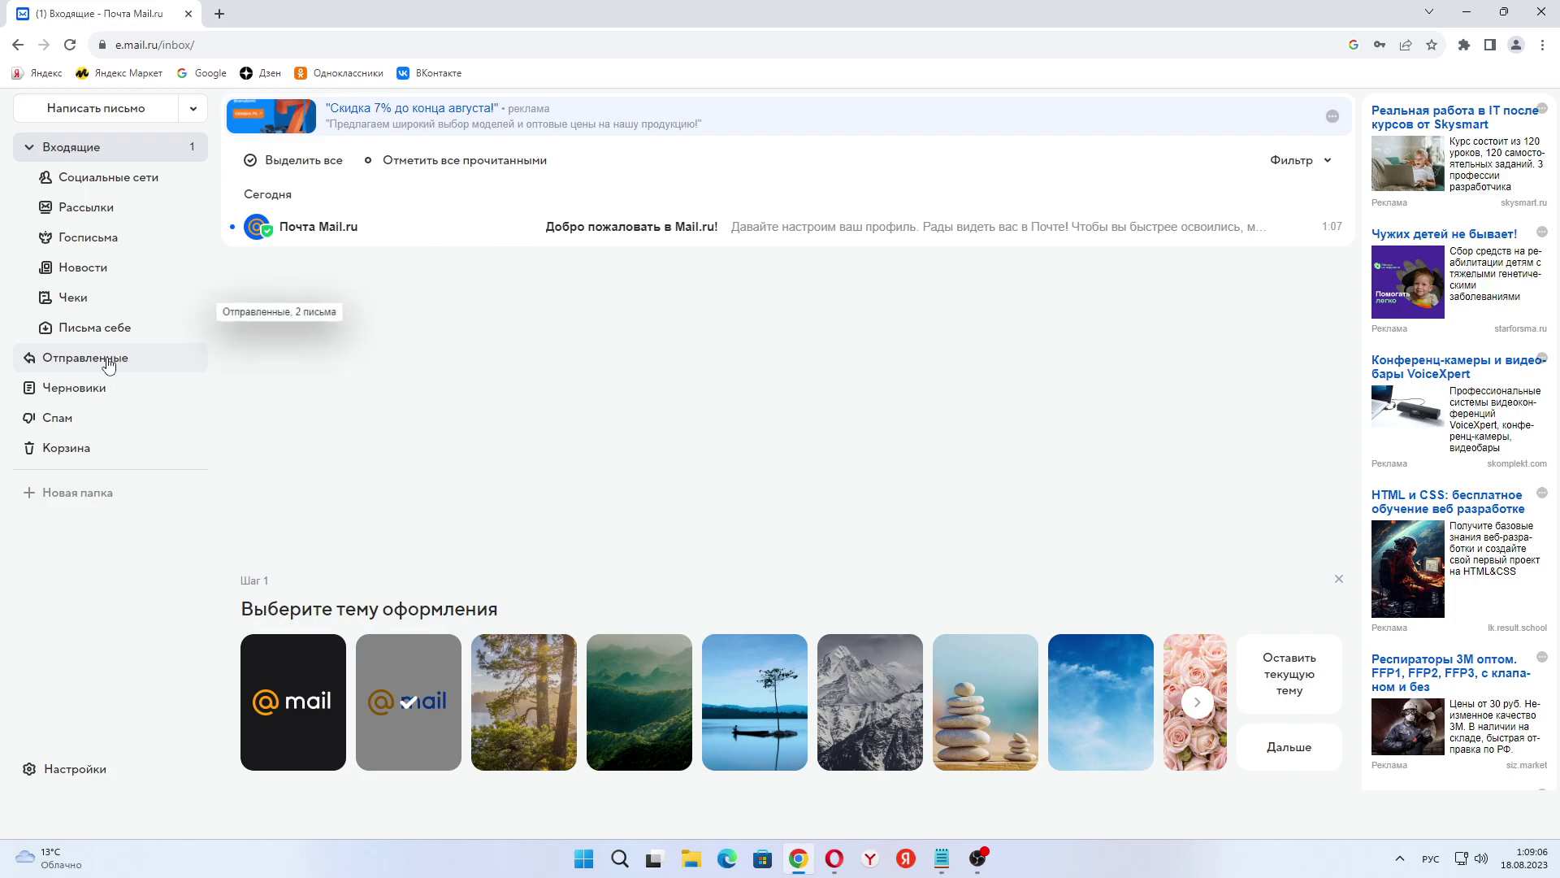
click(115, 358)
click(89, 147)
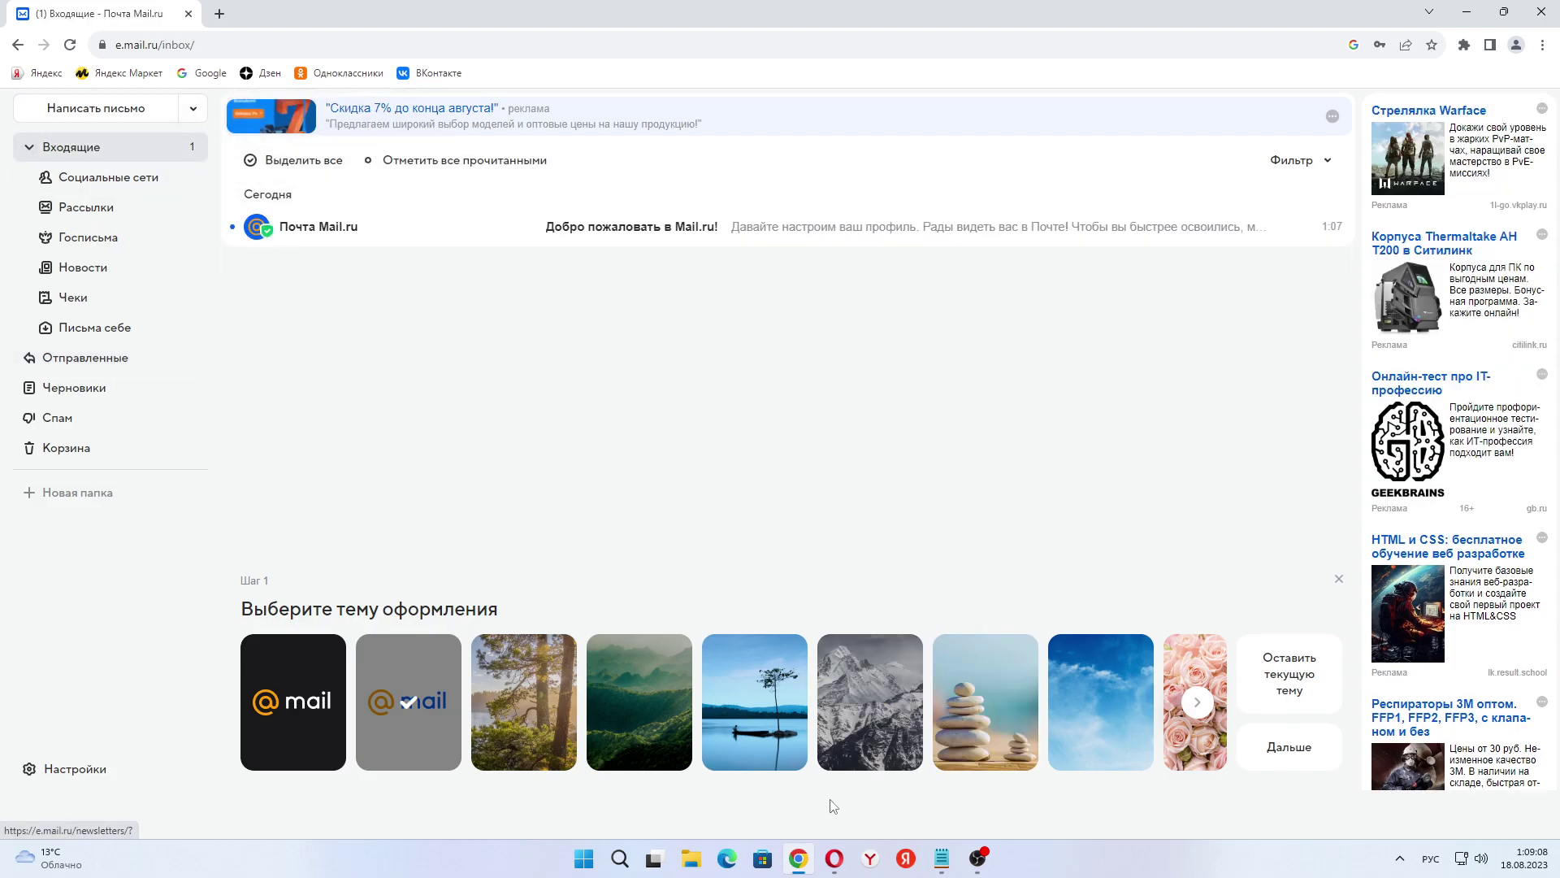
click(944, 860)
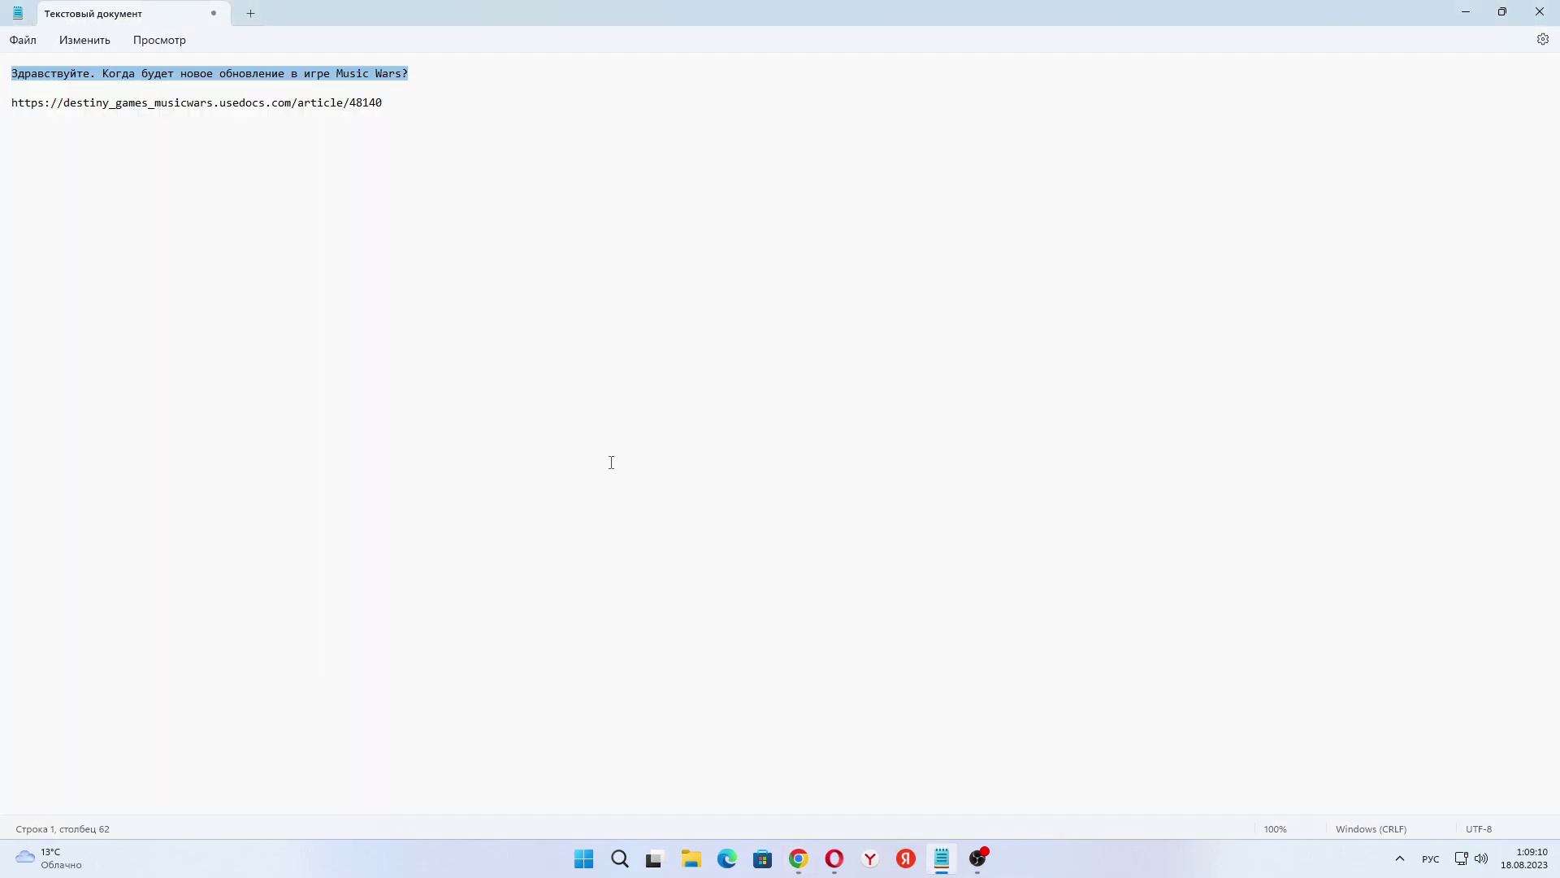
drag(386, 106, 5, 105)
right_click(24, 110)
click(79, 187)
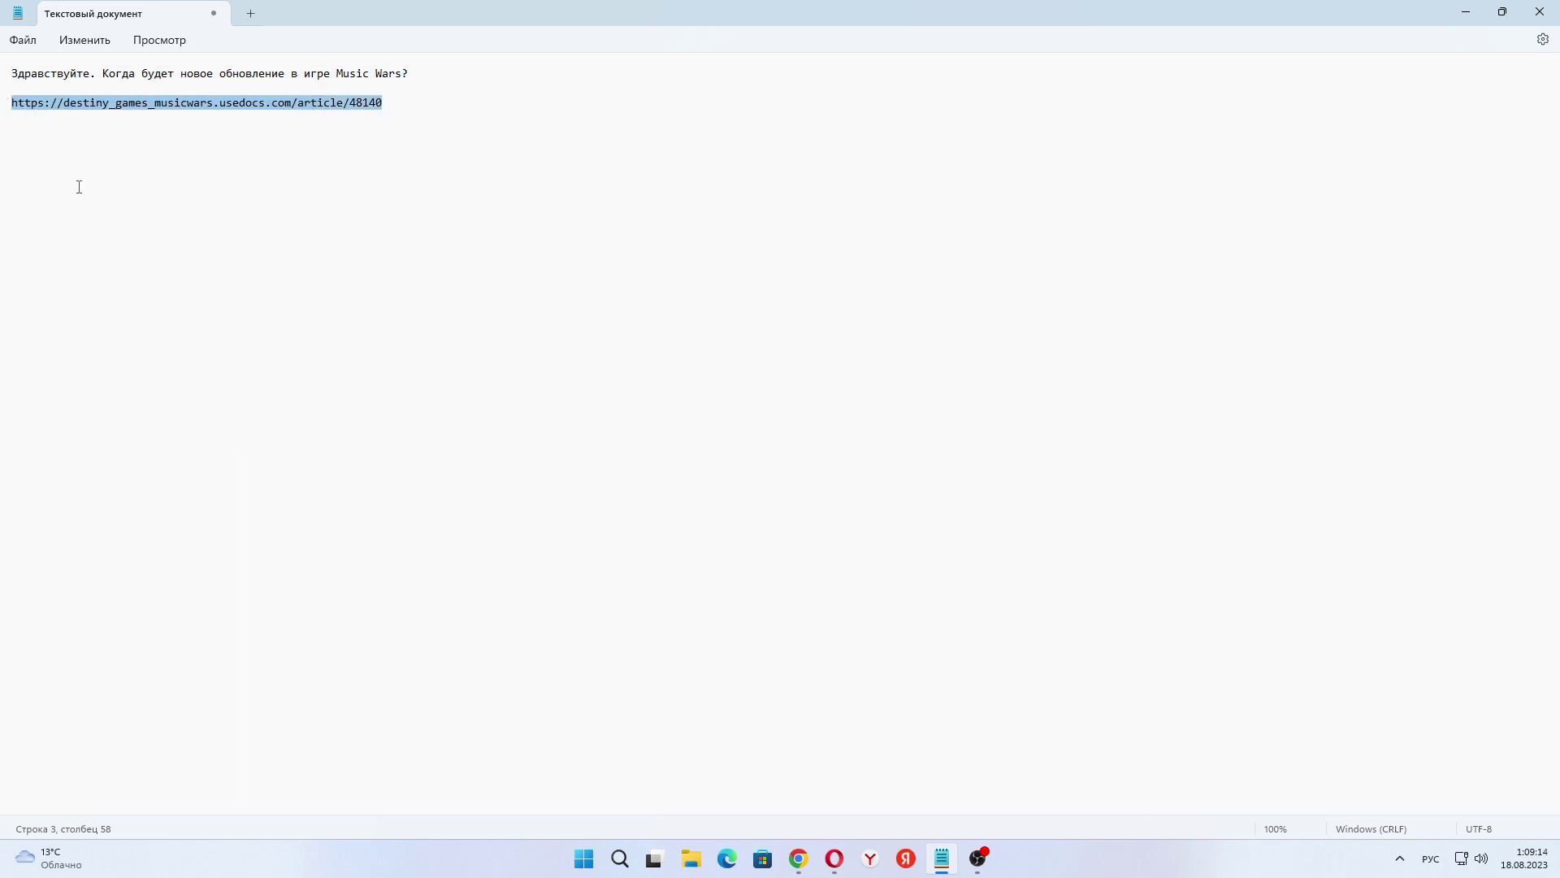
key(BackSpace)
key(BackSpace)
key(BackSpace)
Step: Open the copied usedocs article link in a new browser tab
key(alt+Tab)
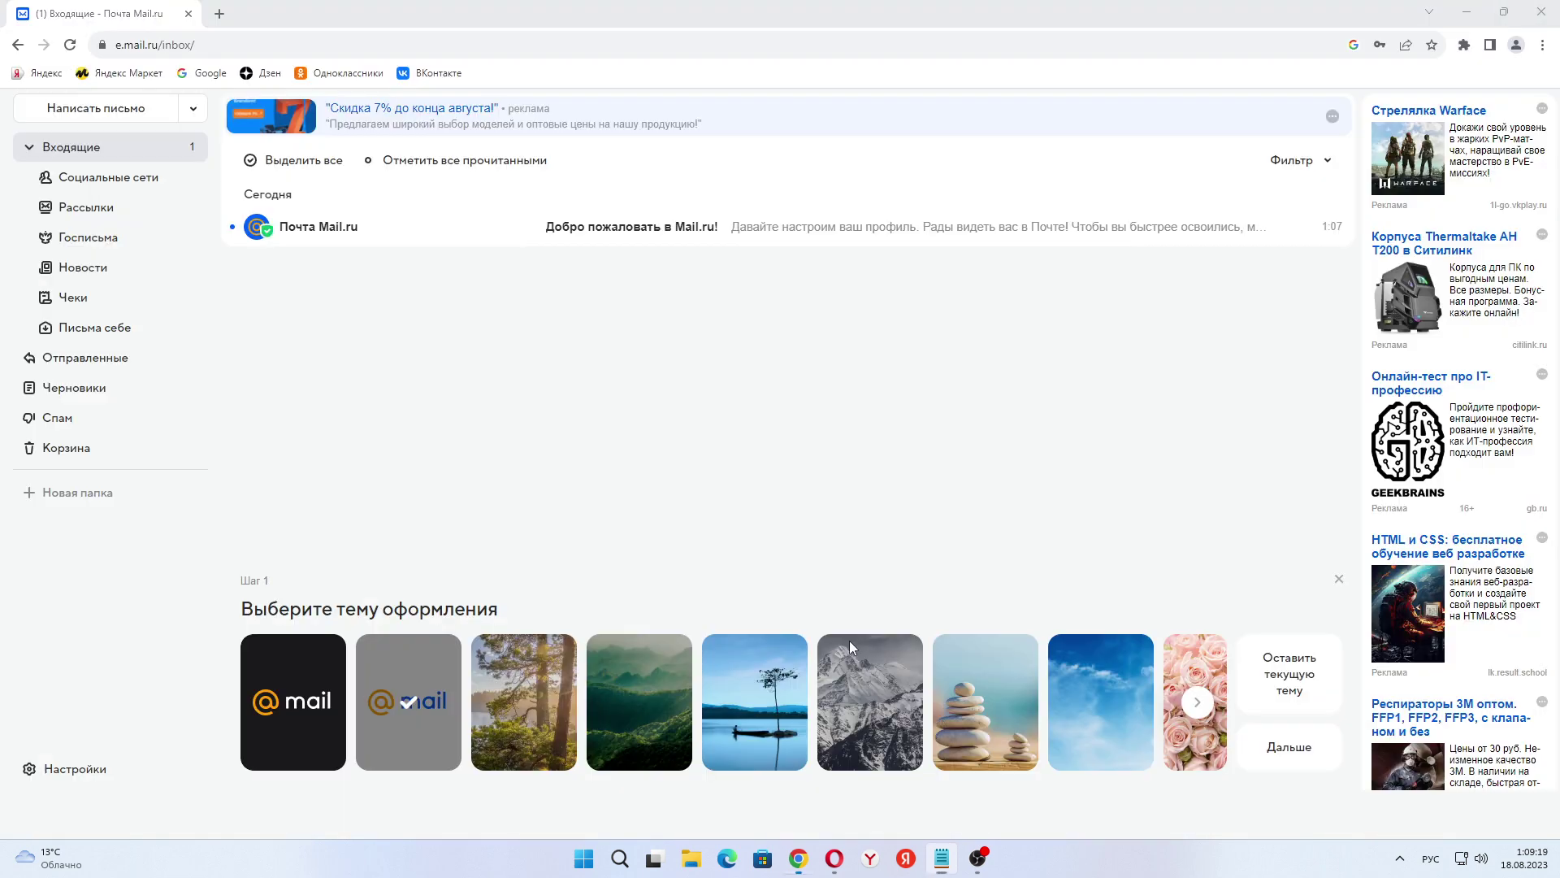
click(214, 14)
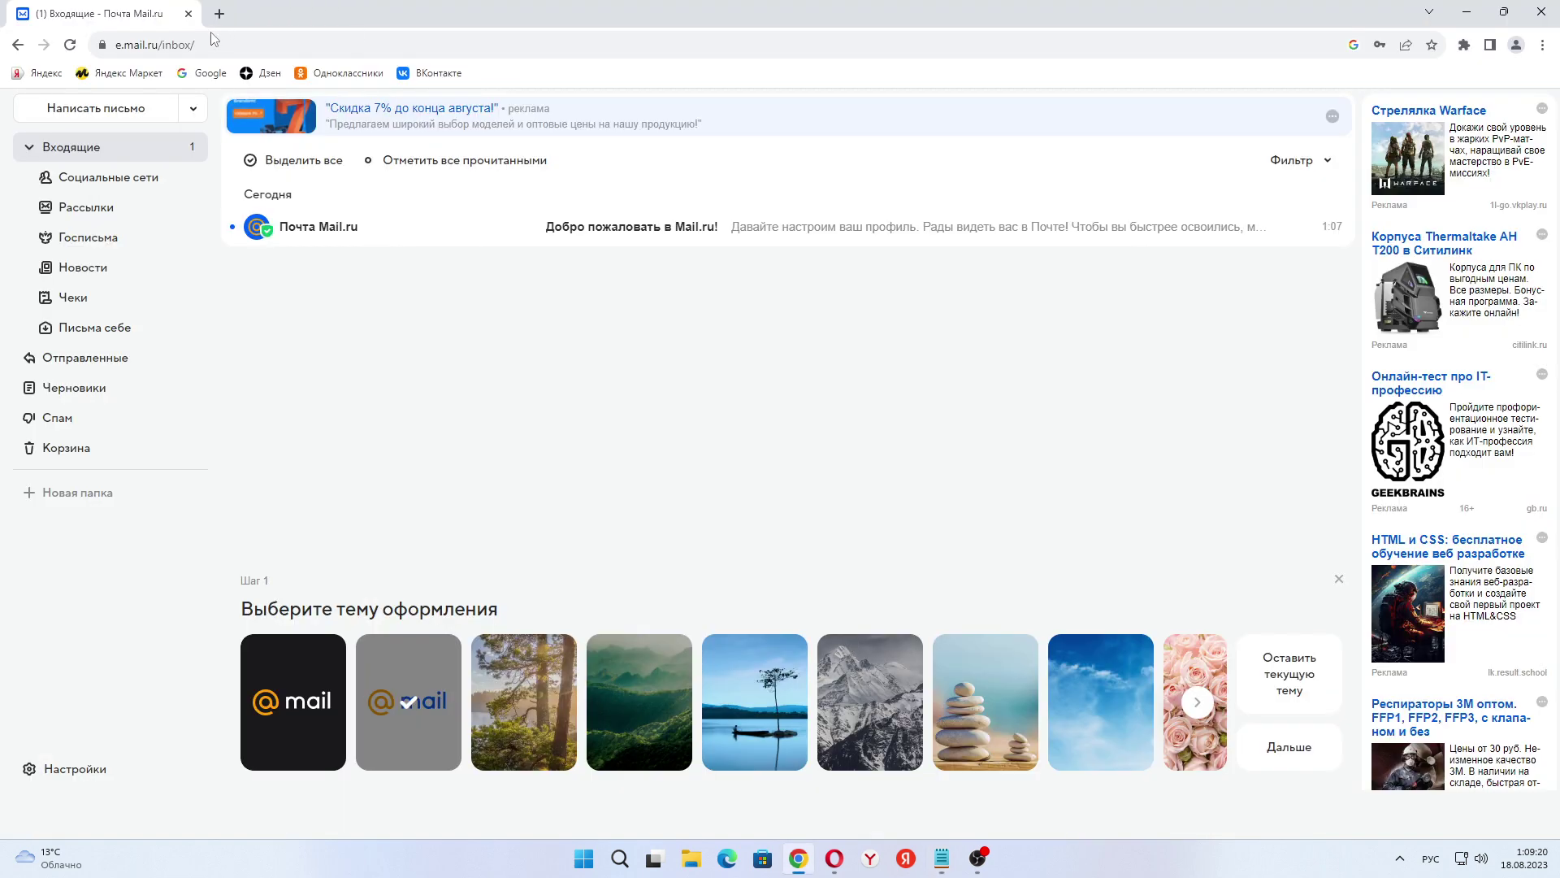
key(ctrl+v)
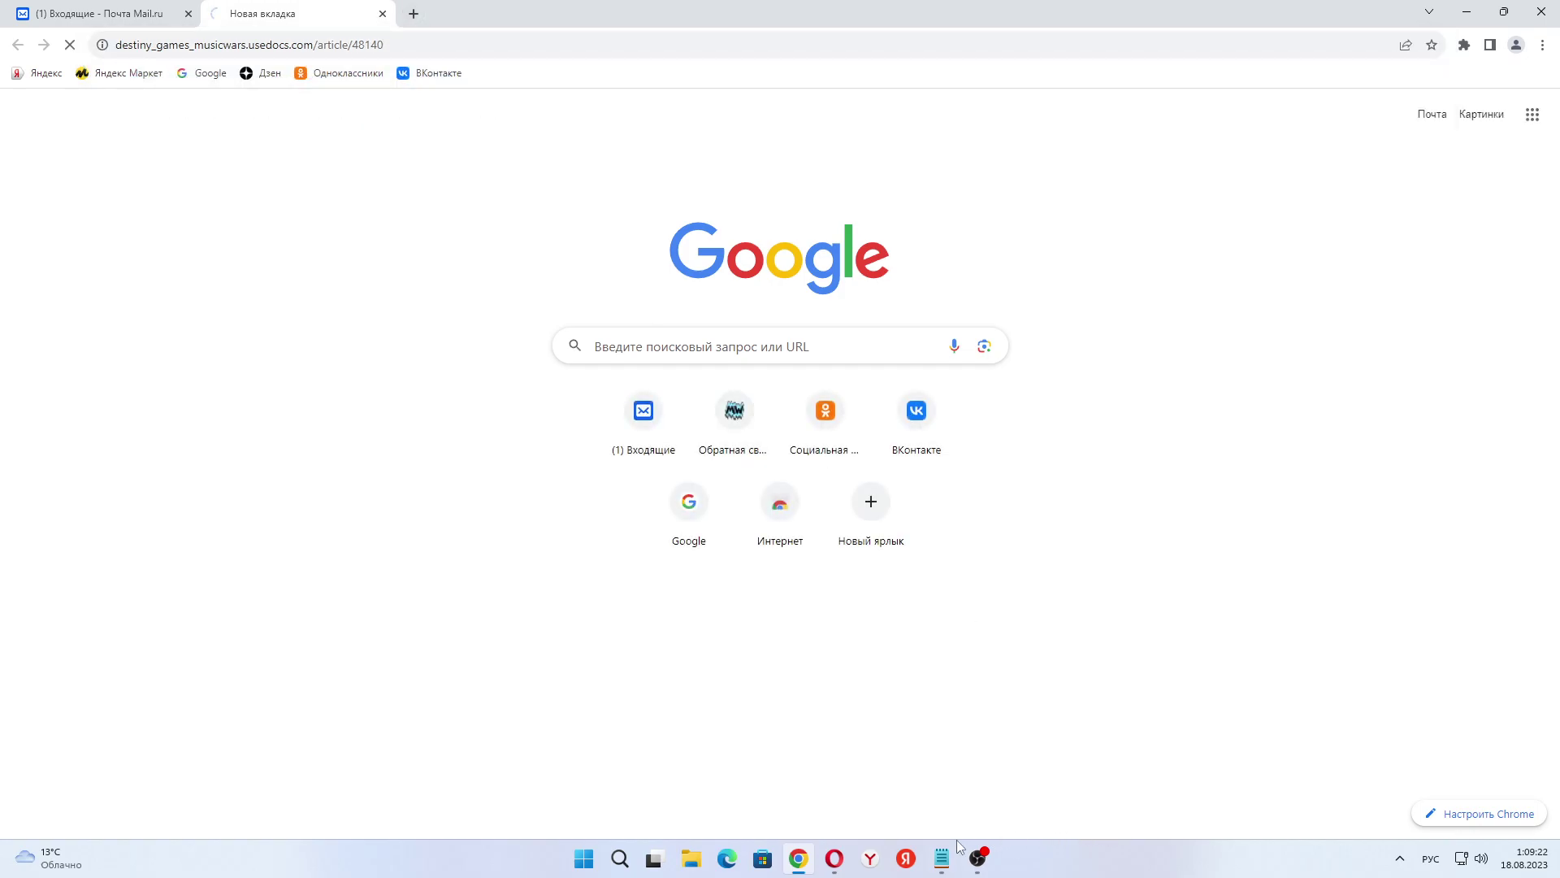
click(952, 853)
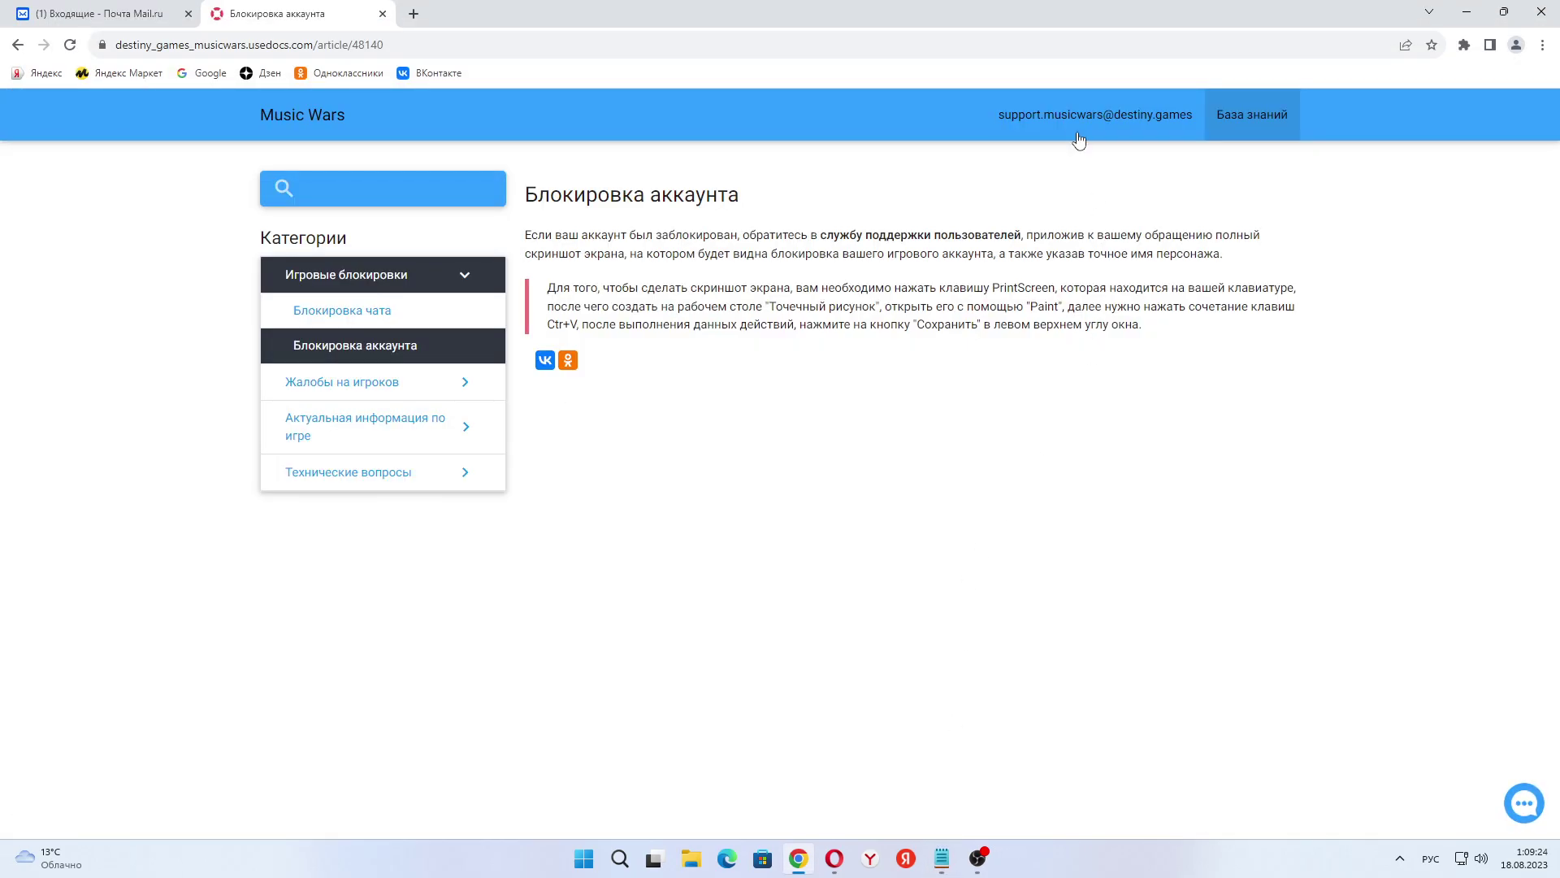
Step: Start another message and copy the support e-mail from the knowledge base page header into the recipient field, removing any extra text
click(113, 13)
click(143, 108)
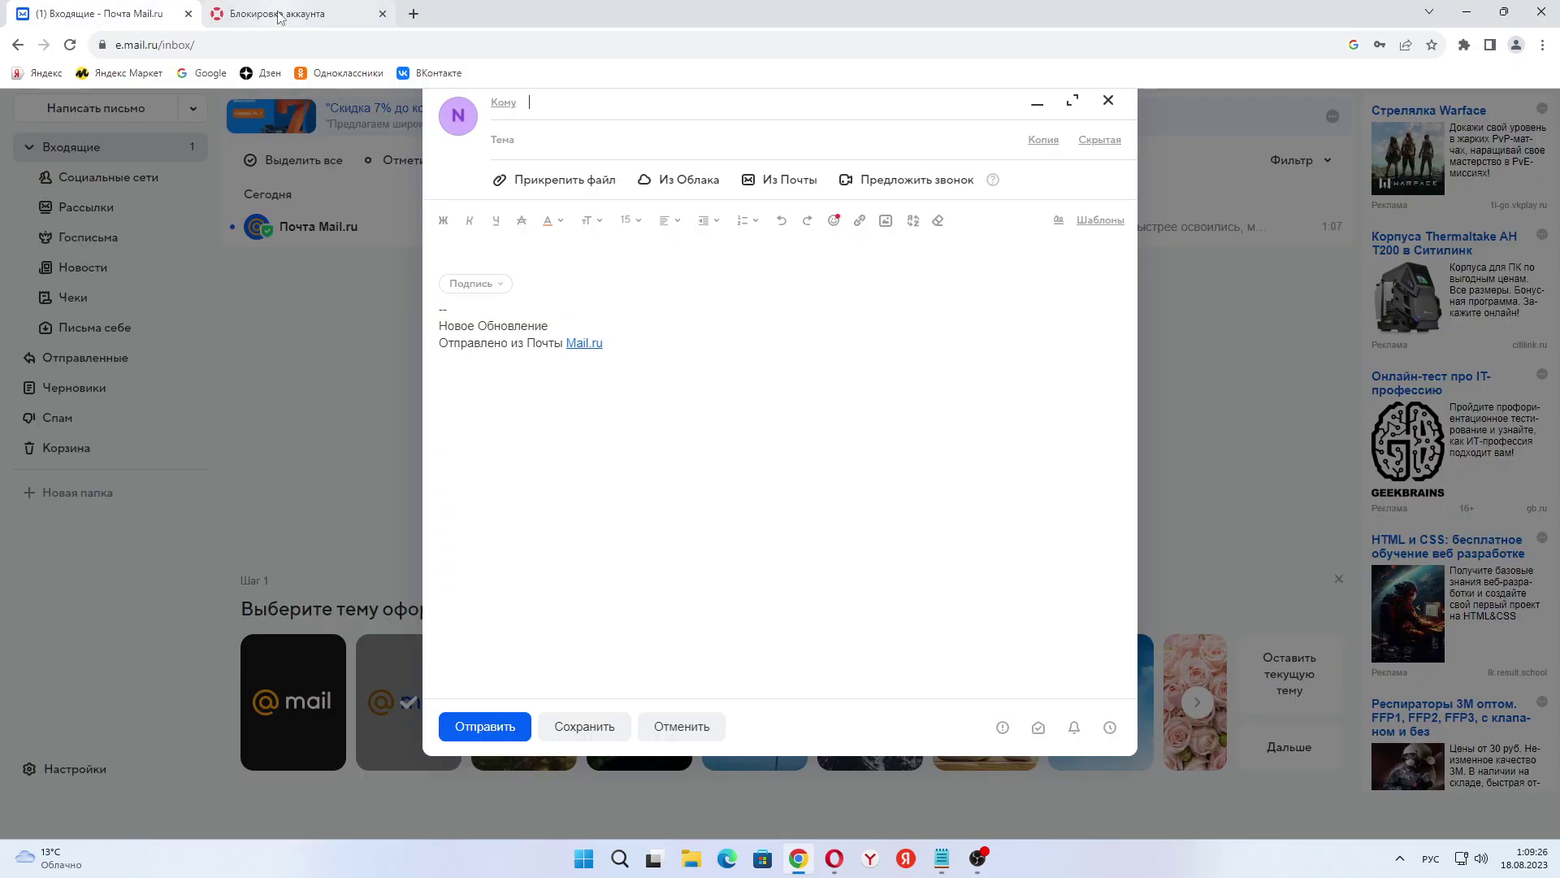
click(278, 16)
drag(1102, 118, 555, 108)
click(561, 101)
key(BackSpace)
key(BackSpace)
key(BackSpace)
key(BackSpace)
key(BackSpace)
key(BackSpace)
key(BackSpace)
Step: Set the subject to "Новое Обновление." and copy "Здравствуйте. Когда будет новое обновление в игре Music Wars?" from the text document into the message body
click(555, 139)
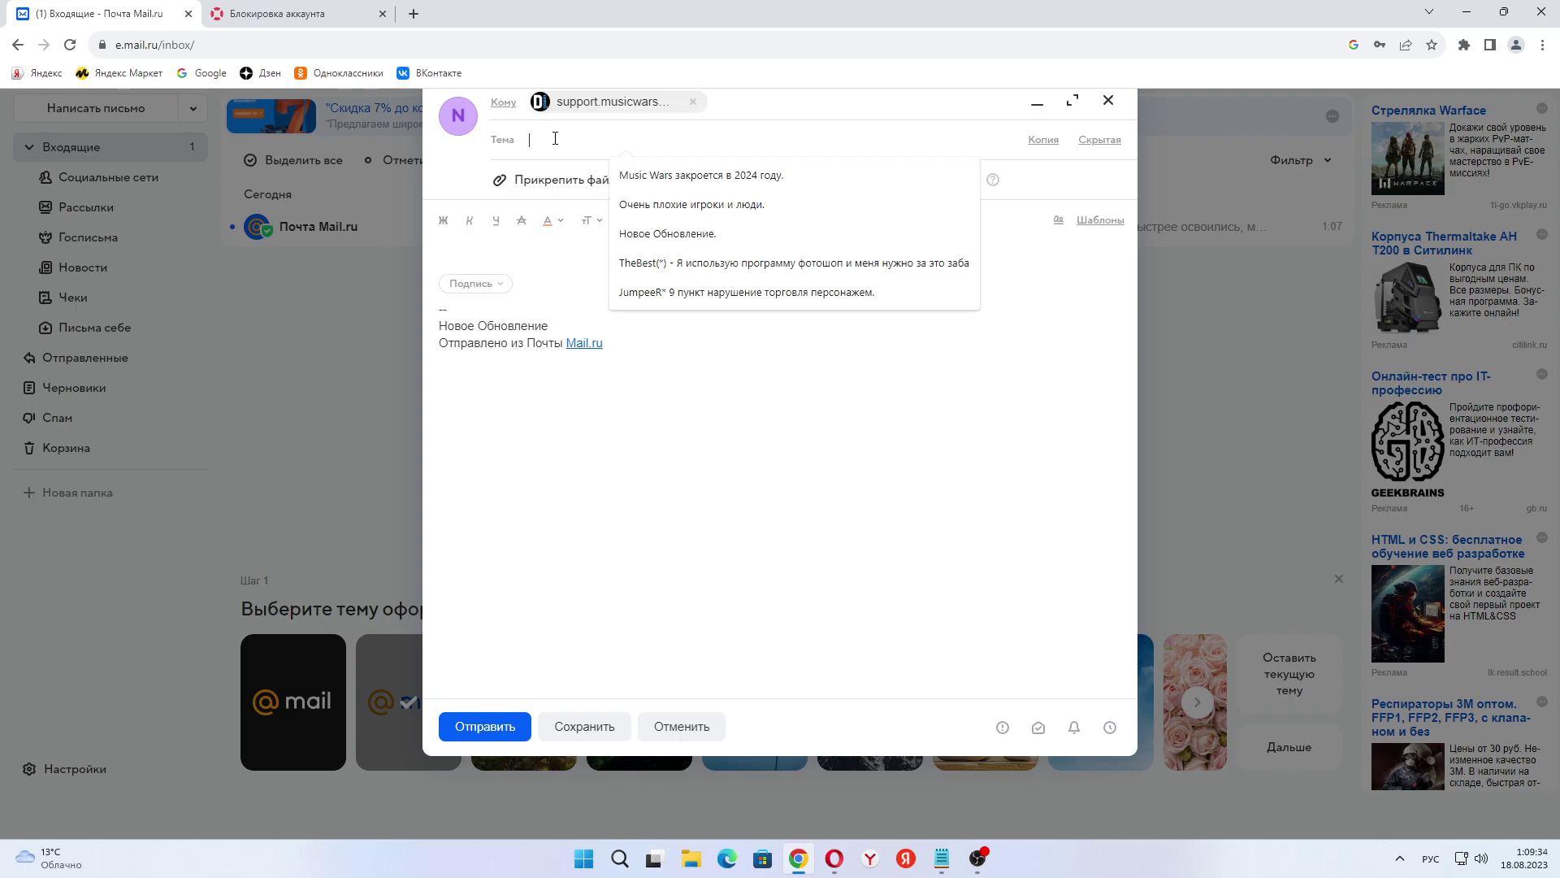
click(728, 233)
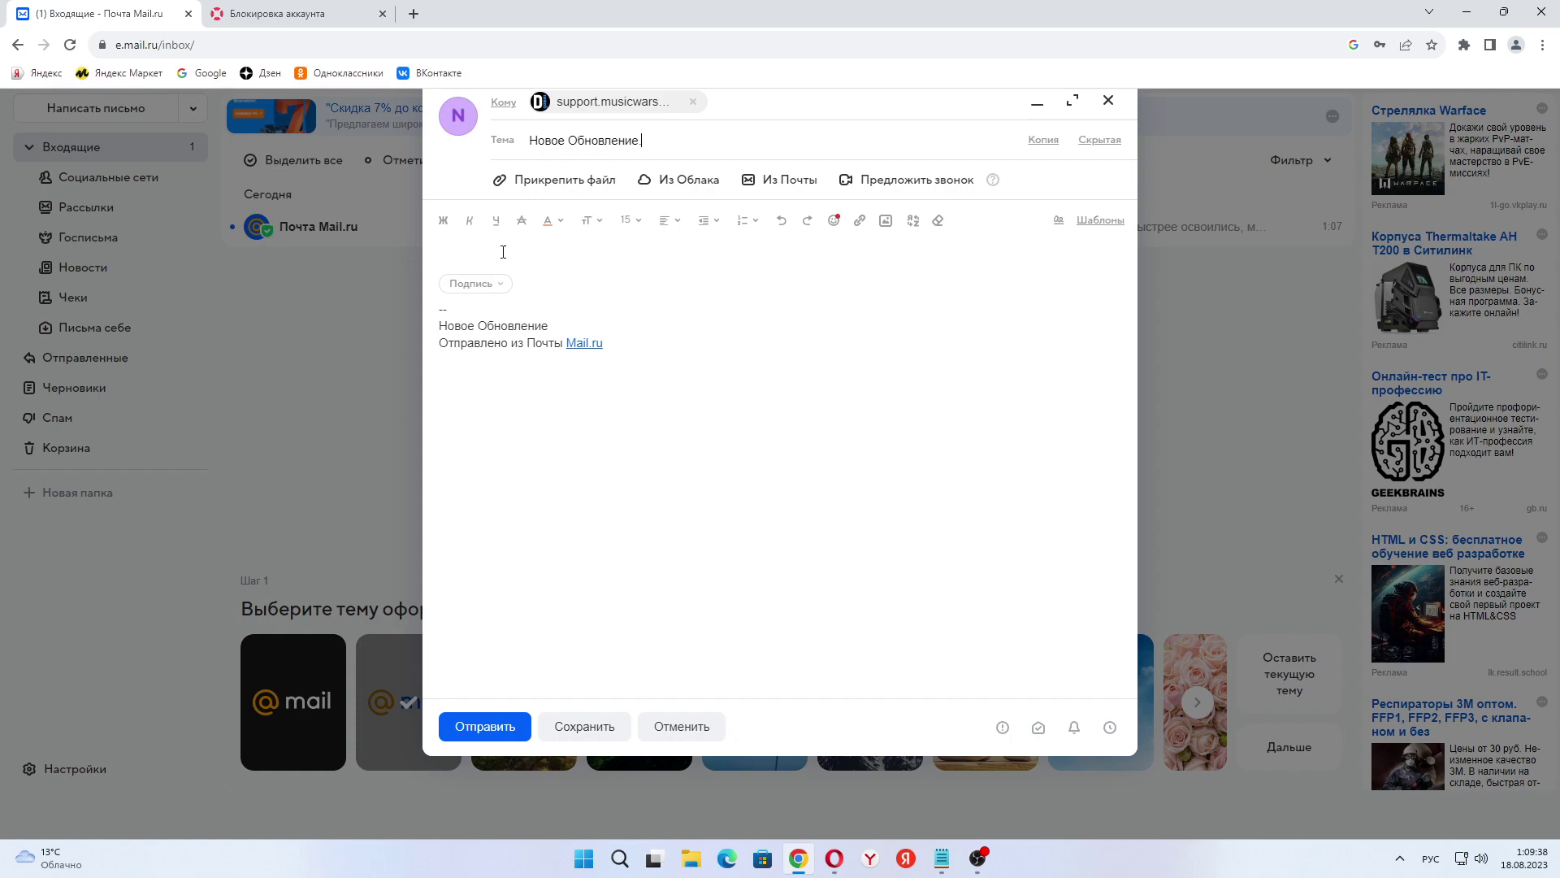
click(942, 858)
key(ctrl+a)
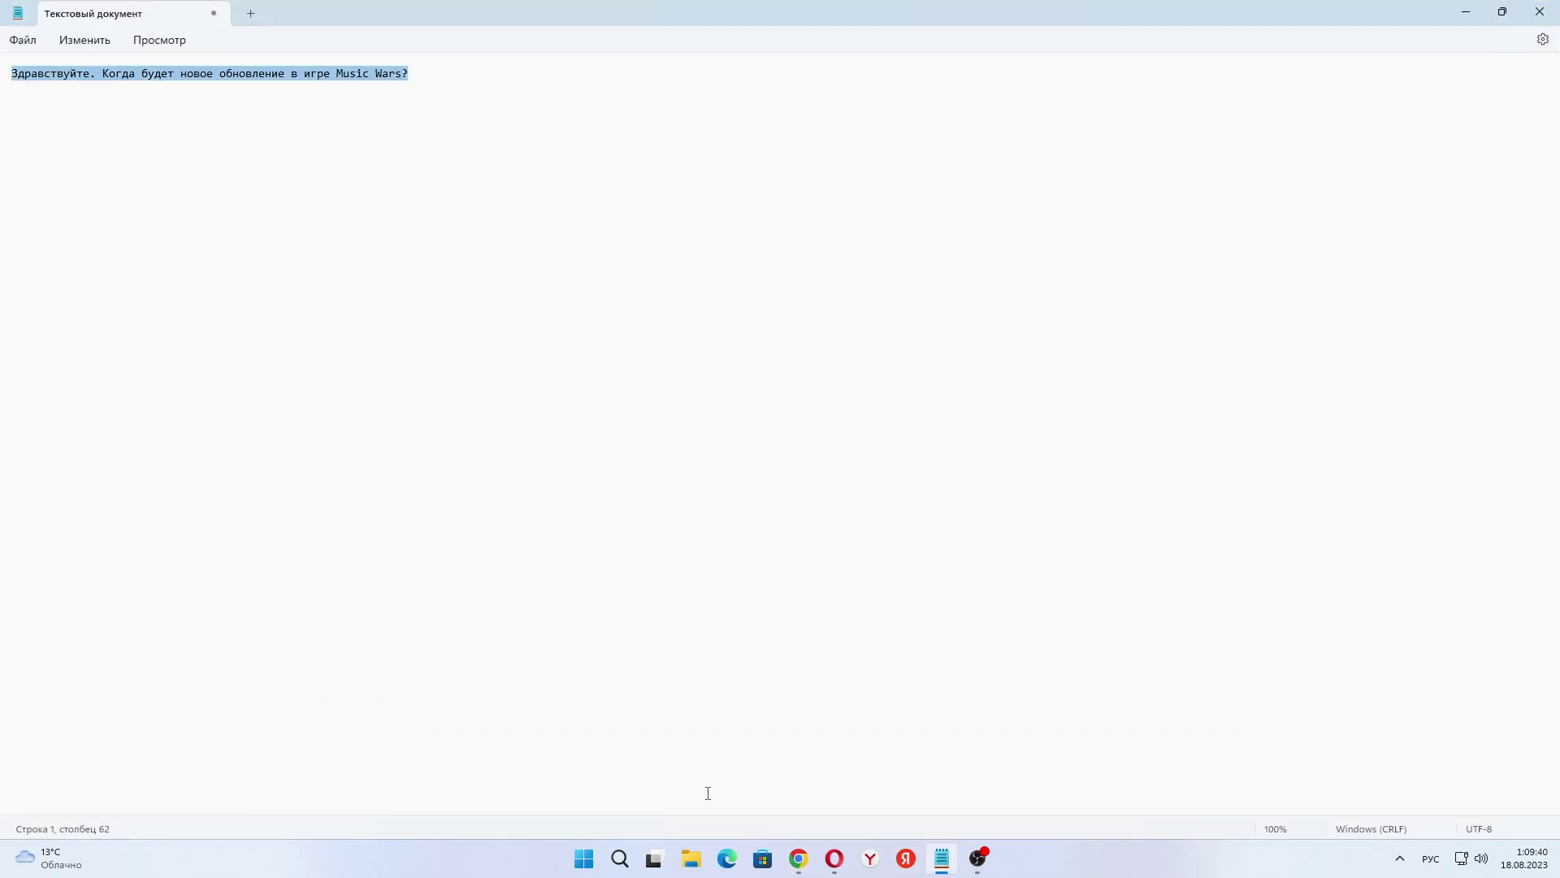
key(ctrl+c)
click(798, 858)
key(ctrl+v)
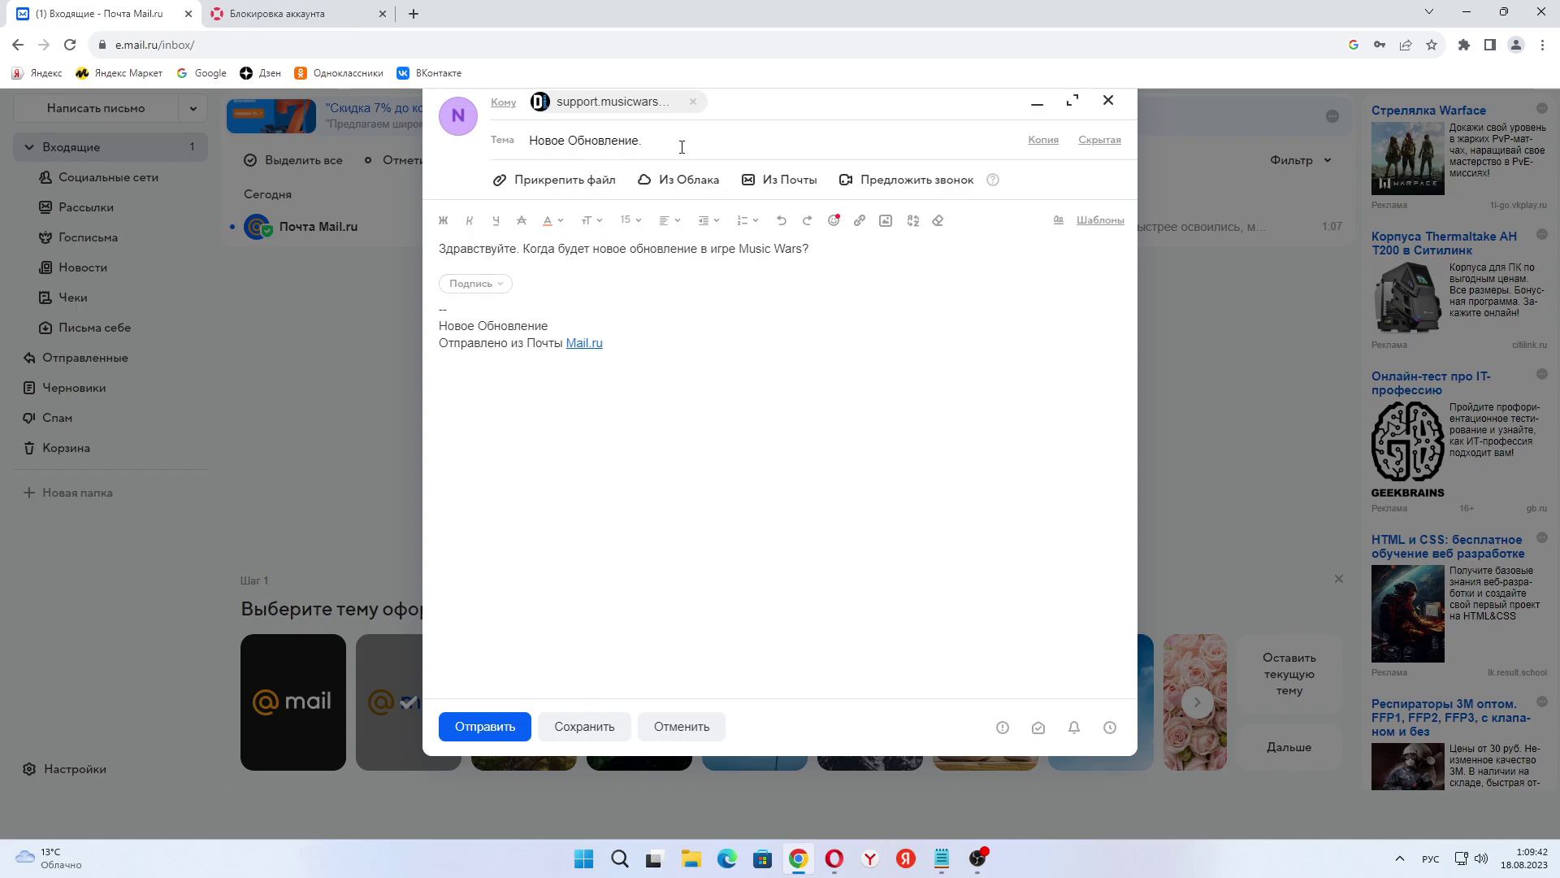
key(BackSpace)
drag(441, 251, 892, 264)
click(844, 258)
Step: Send the message to the knowledge base's support address, dismiss the confirmation, and review the sent and inbox folders
click(486, 725)
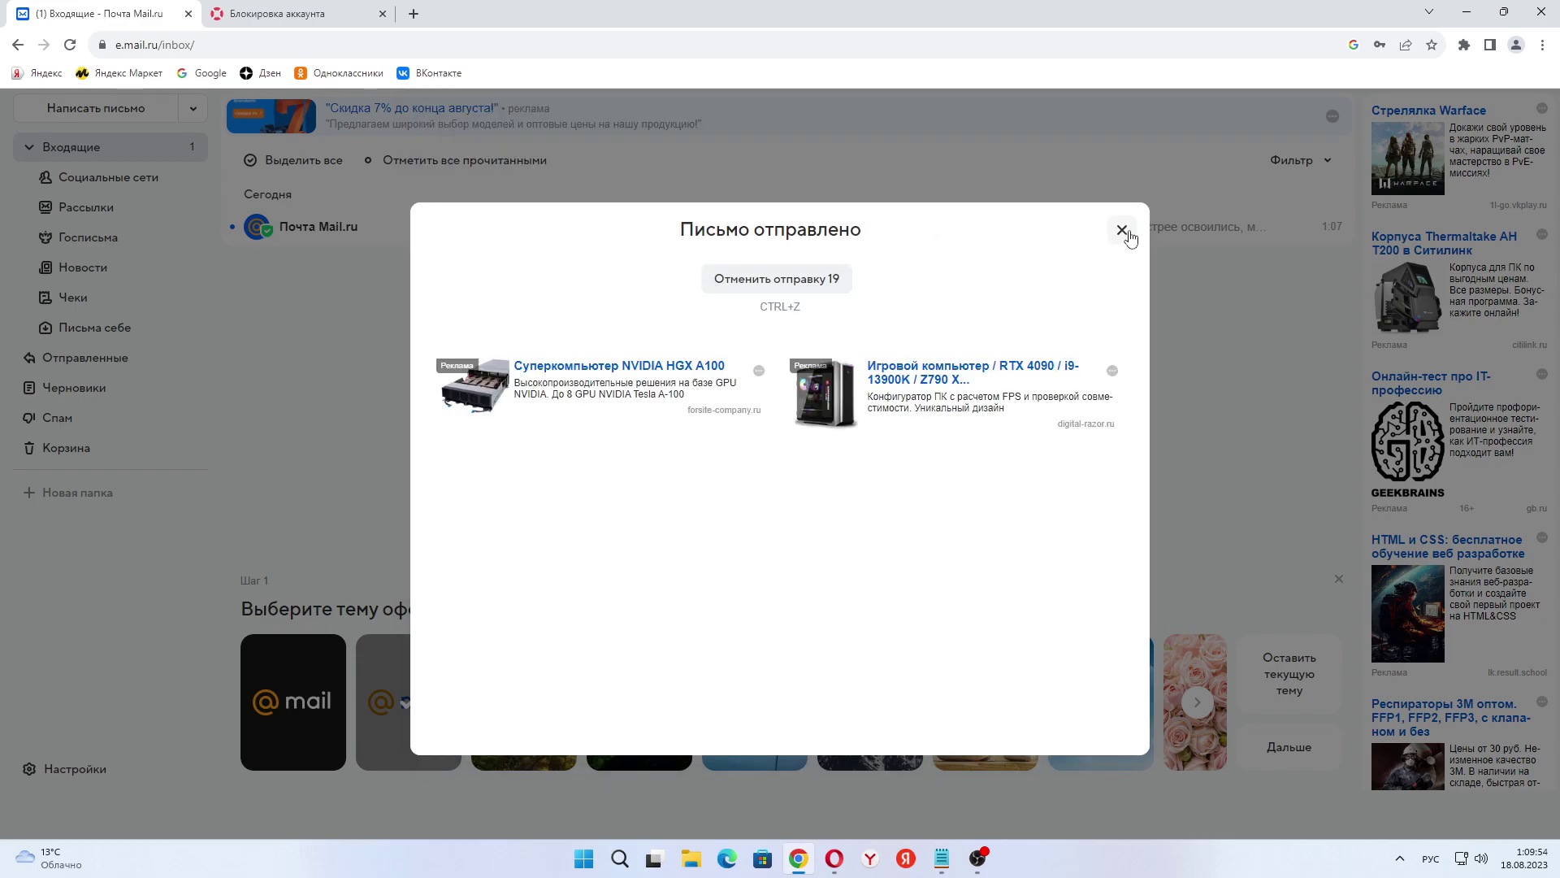
click(1121, 229)
click(99, 159)
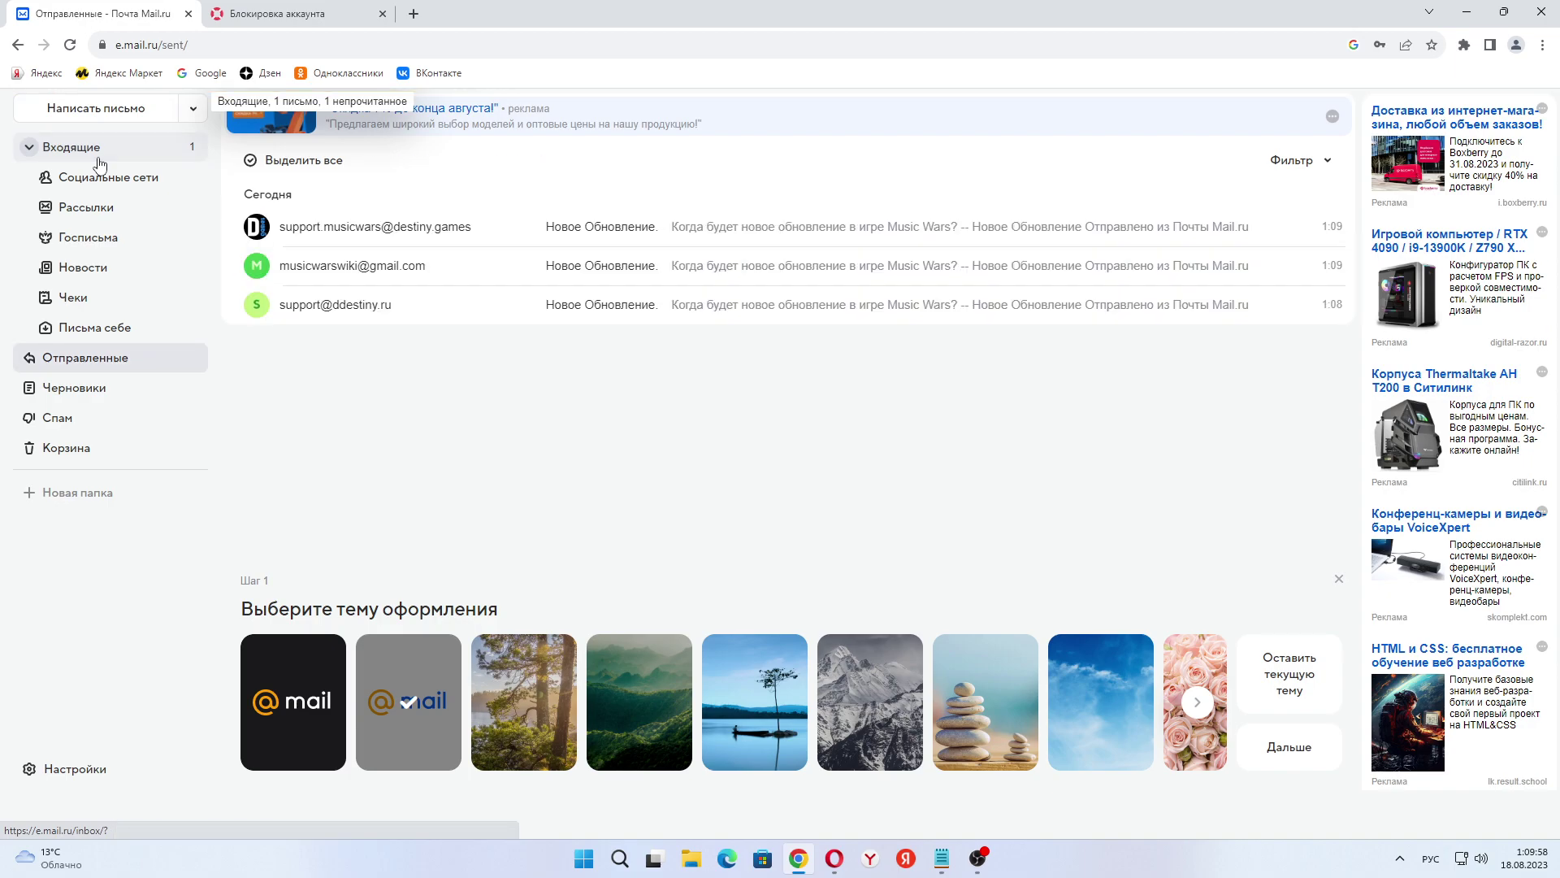
click(98, 147)
Step: Open the feedback form on the Music Wars knowledge base page
key(ctrl+Tab)
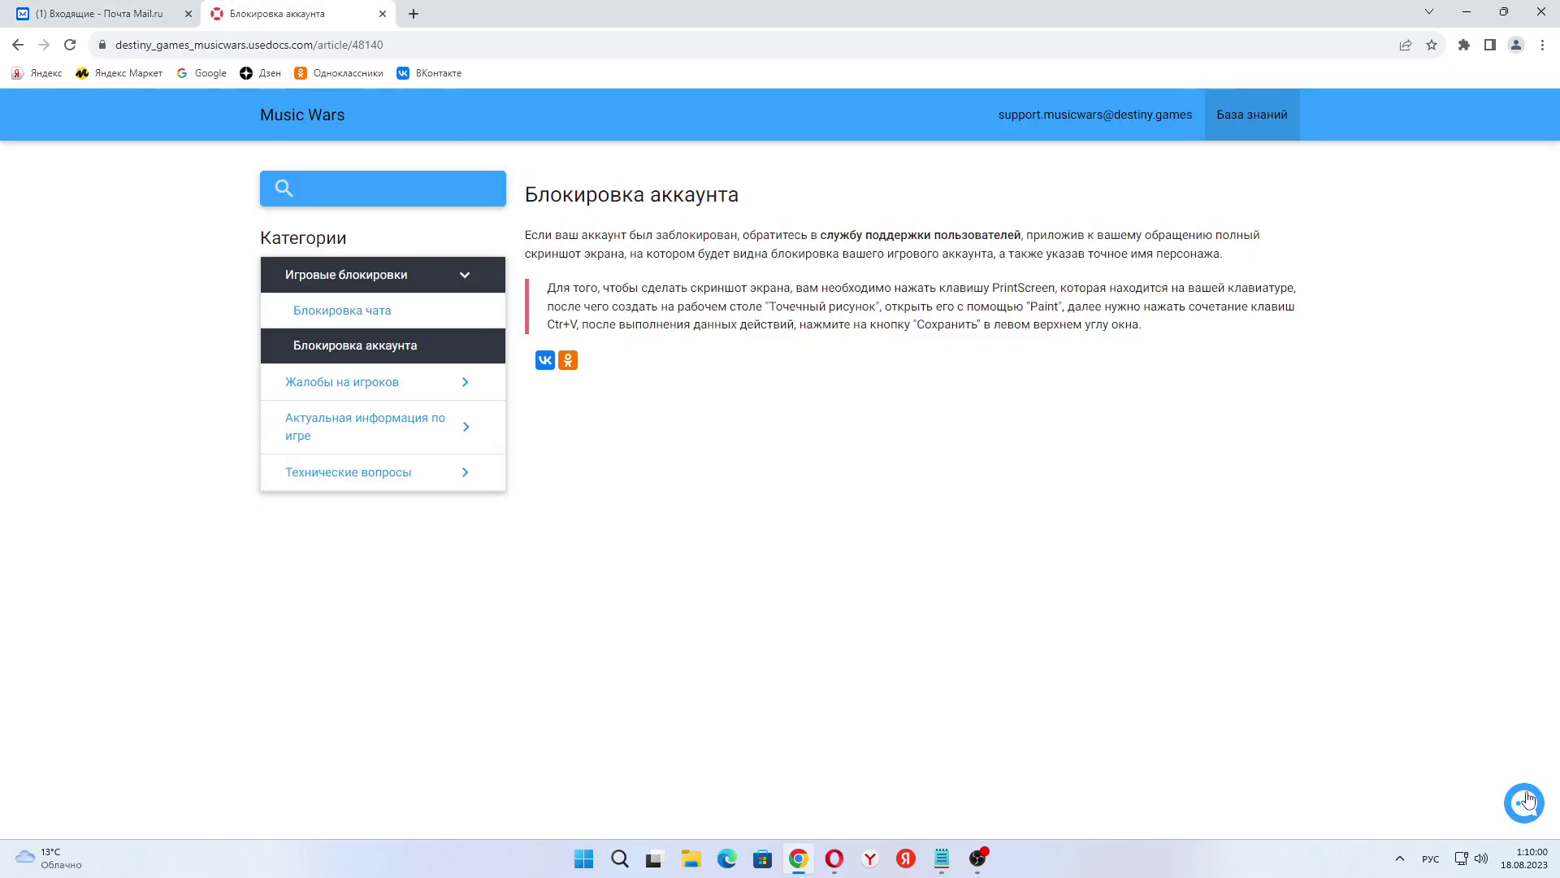
click(1510, 812)
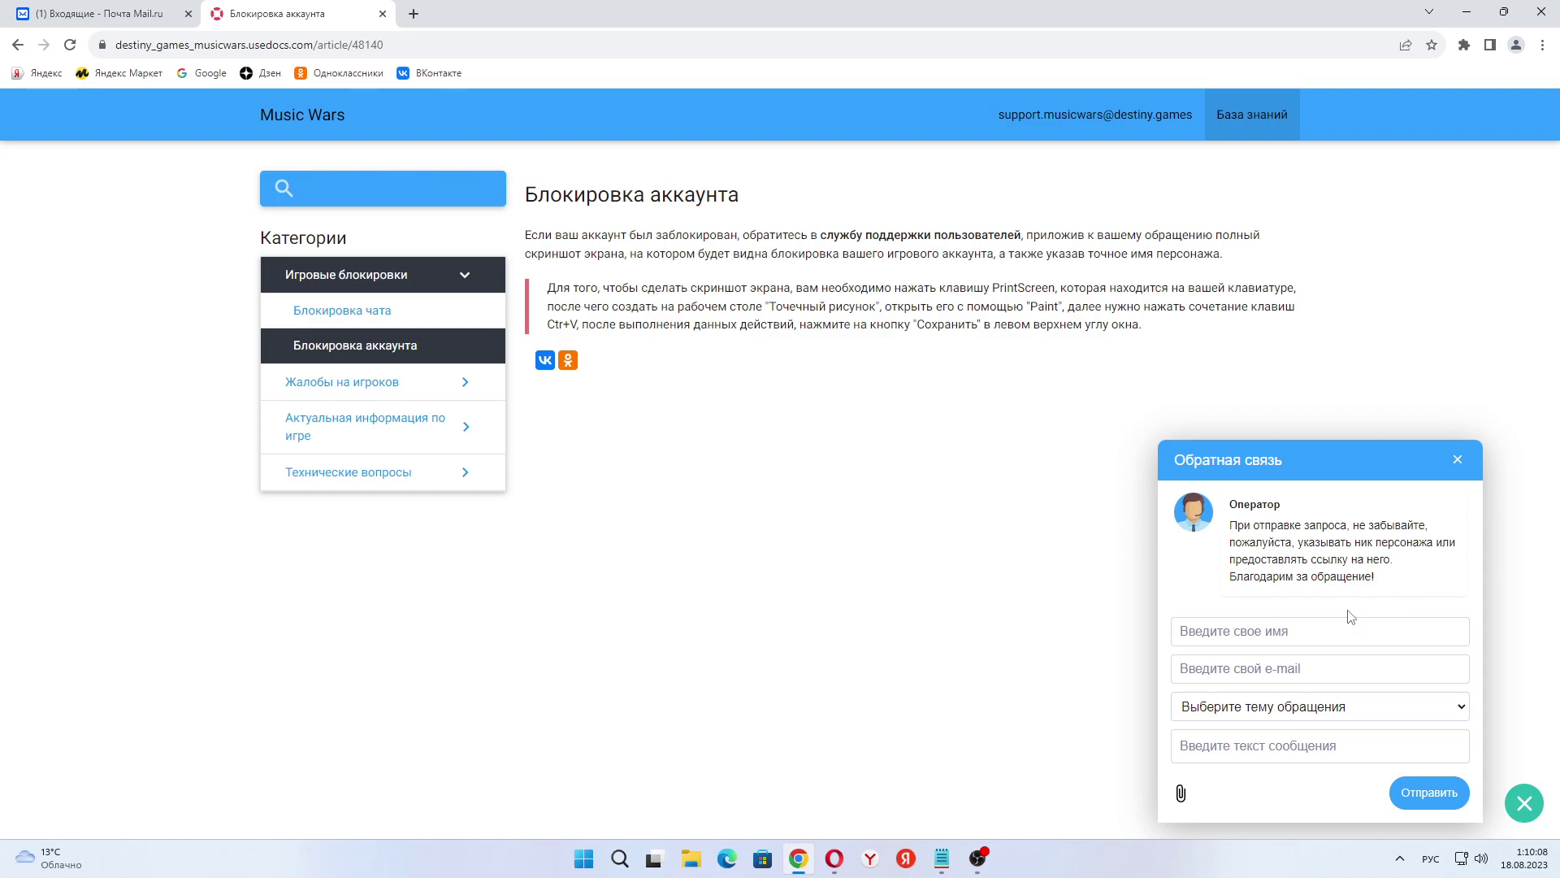
click(1210, 630)
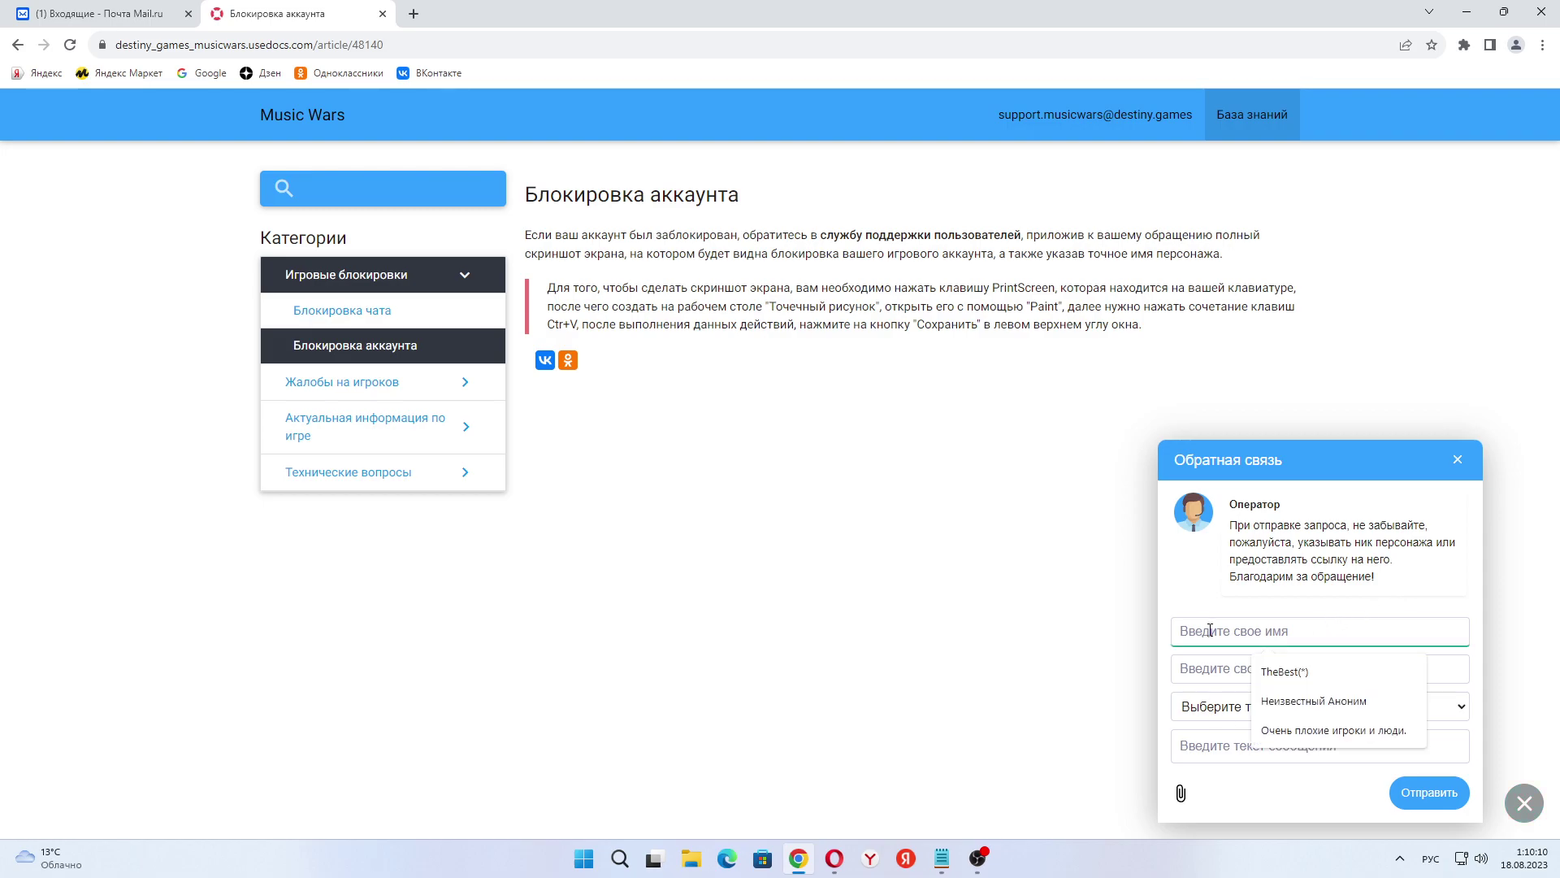
text(Н)
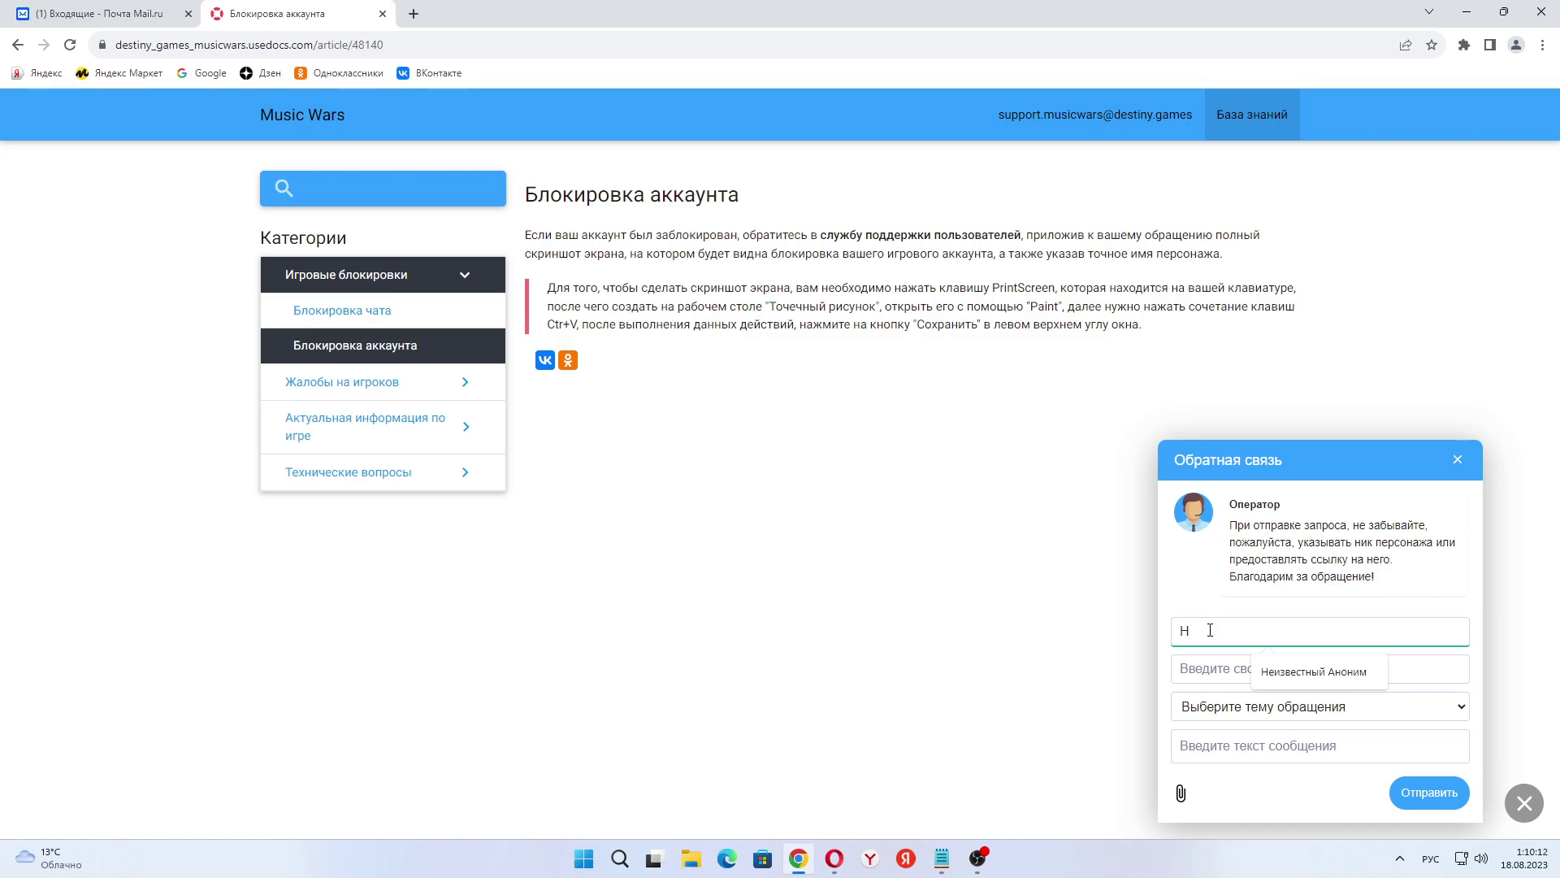
key(BackSpace)
Step: Copy the subject "Новое Обновление." from the sent message to support into the feedback form's name field
click(98, 13)
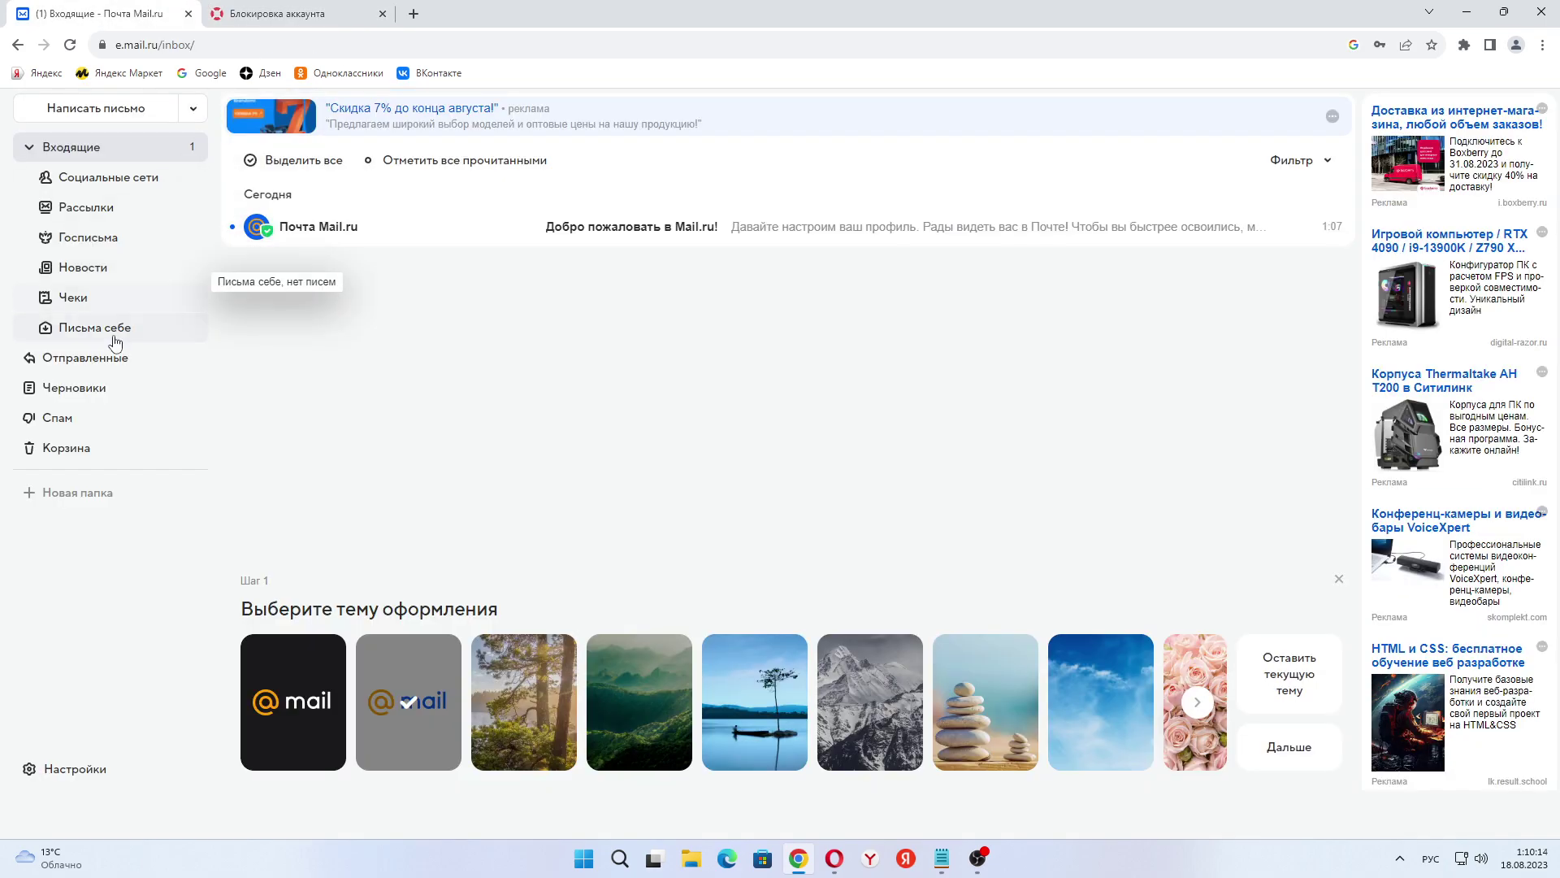
click(86, 358)
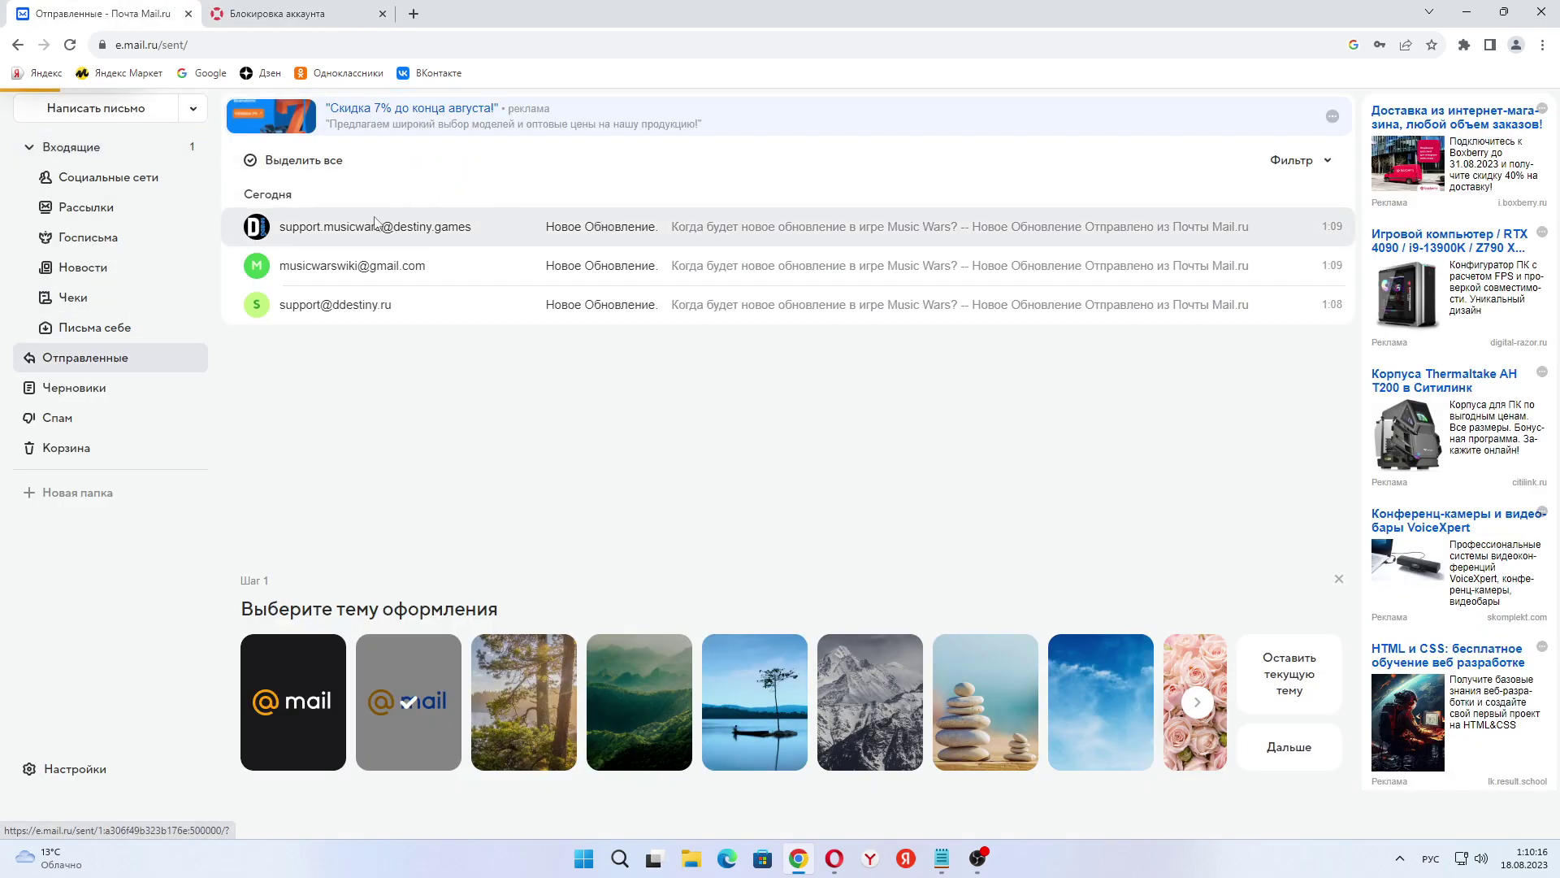
click(382, 223)
drag(254, 207, 446, 213)
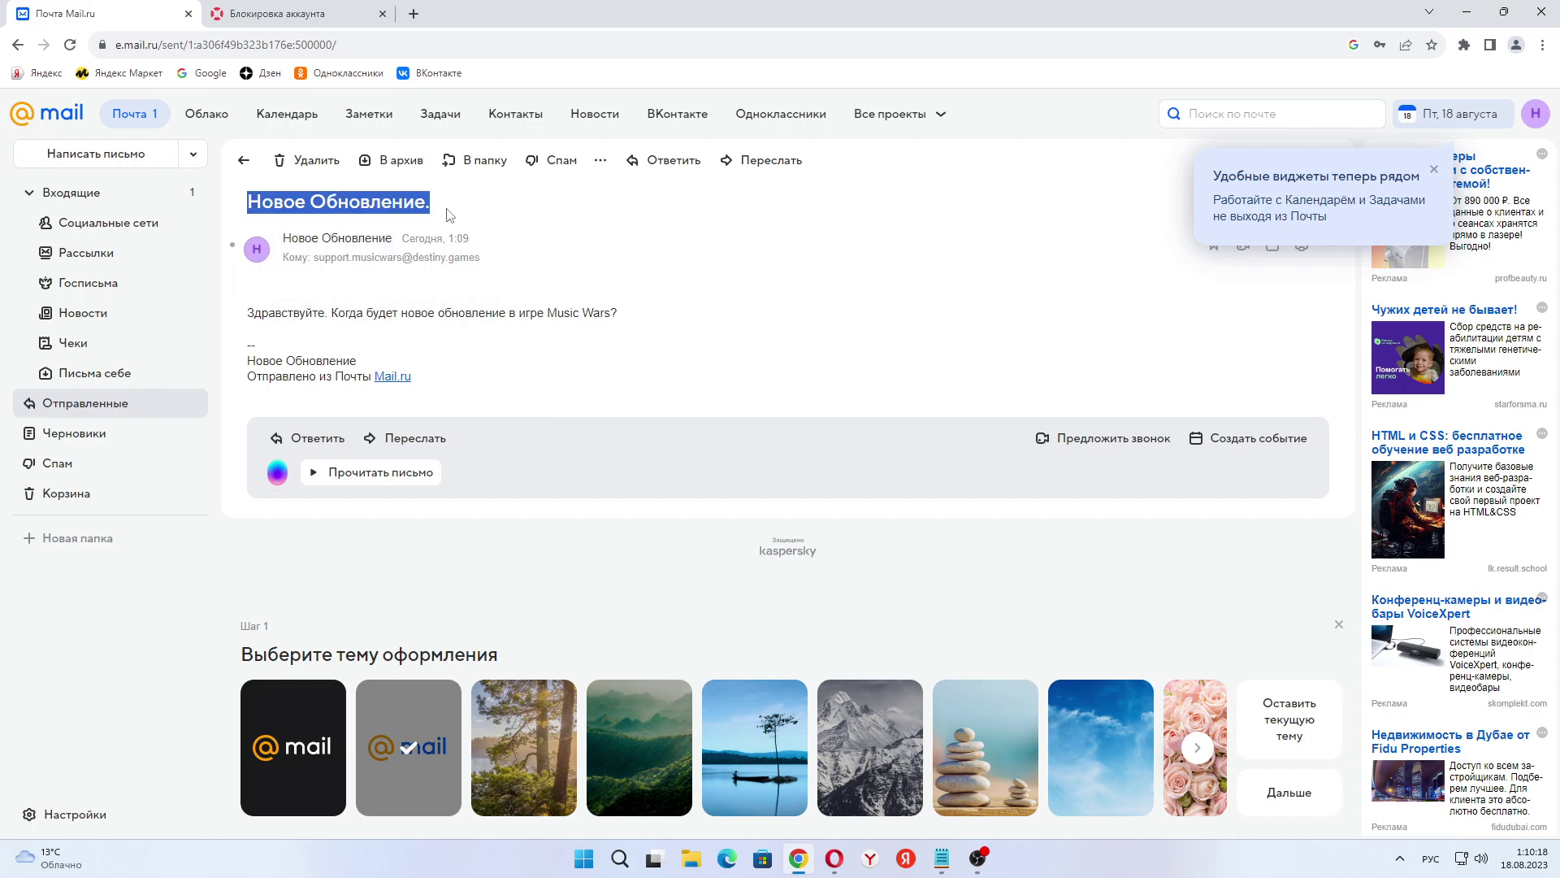
click(81, 194)
click(303, 11)
key(ctrl+v)
Step: Copy the mailbox's own e-mail address from the Mail.ru account details into the feedback form's e-mail field
click(1223, 668)
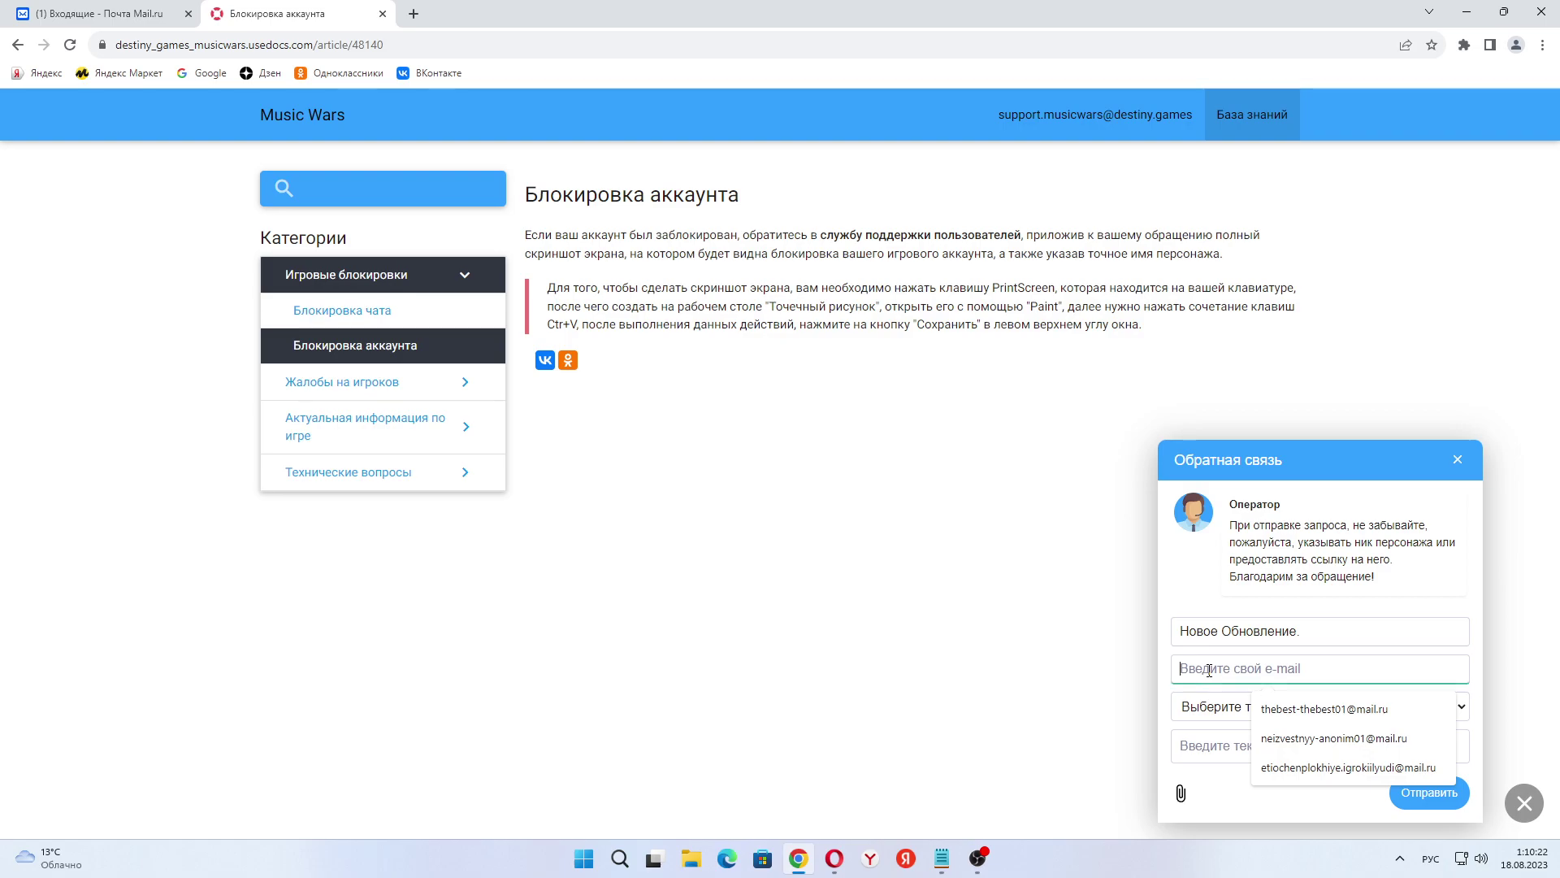
click(71, 11)
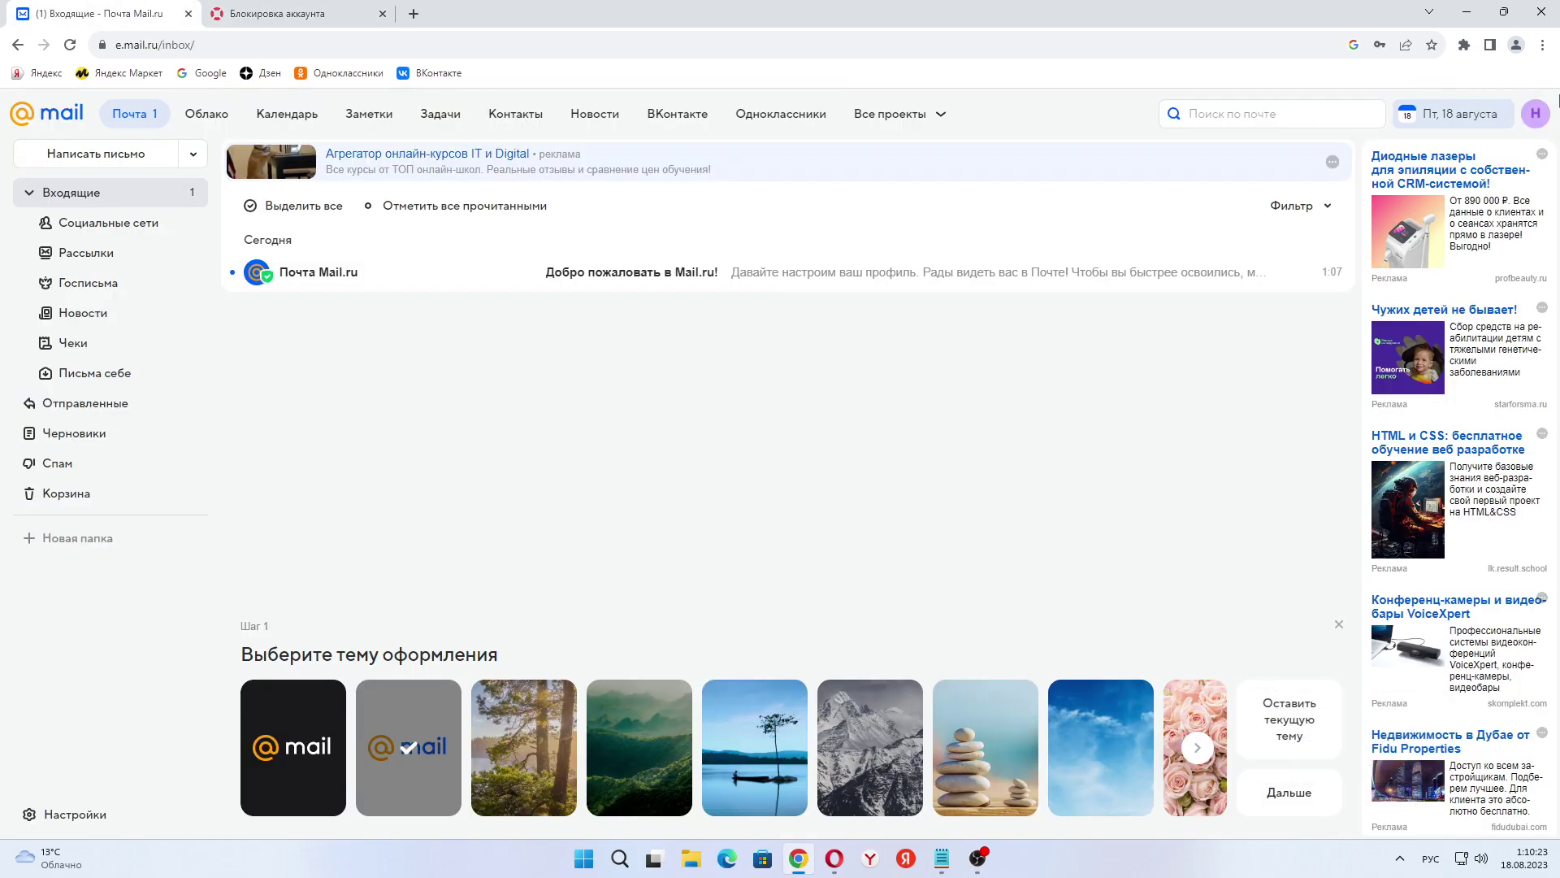
click(1536, 113)
triple_click(1414, 193)
key(ctrl+c)
click(303, 12)
key(ctrl+v)
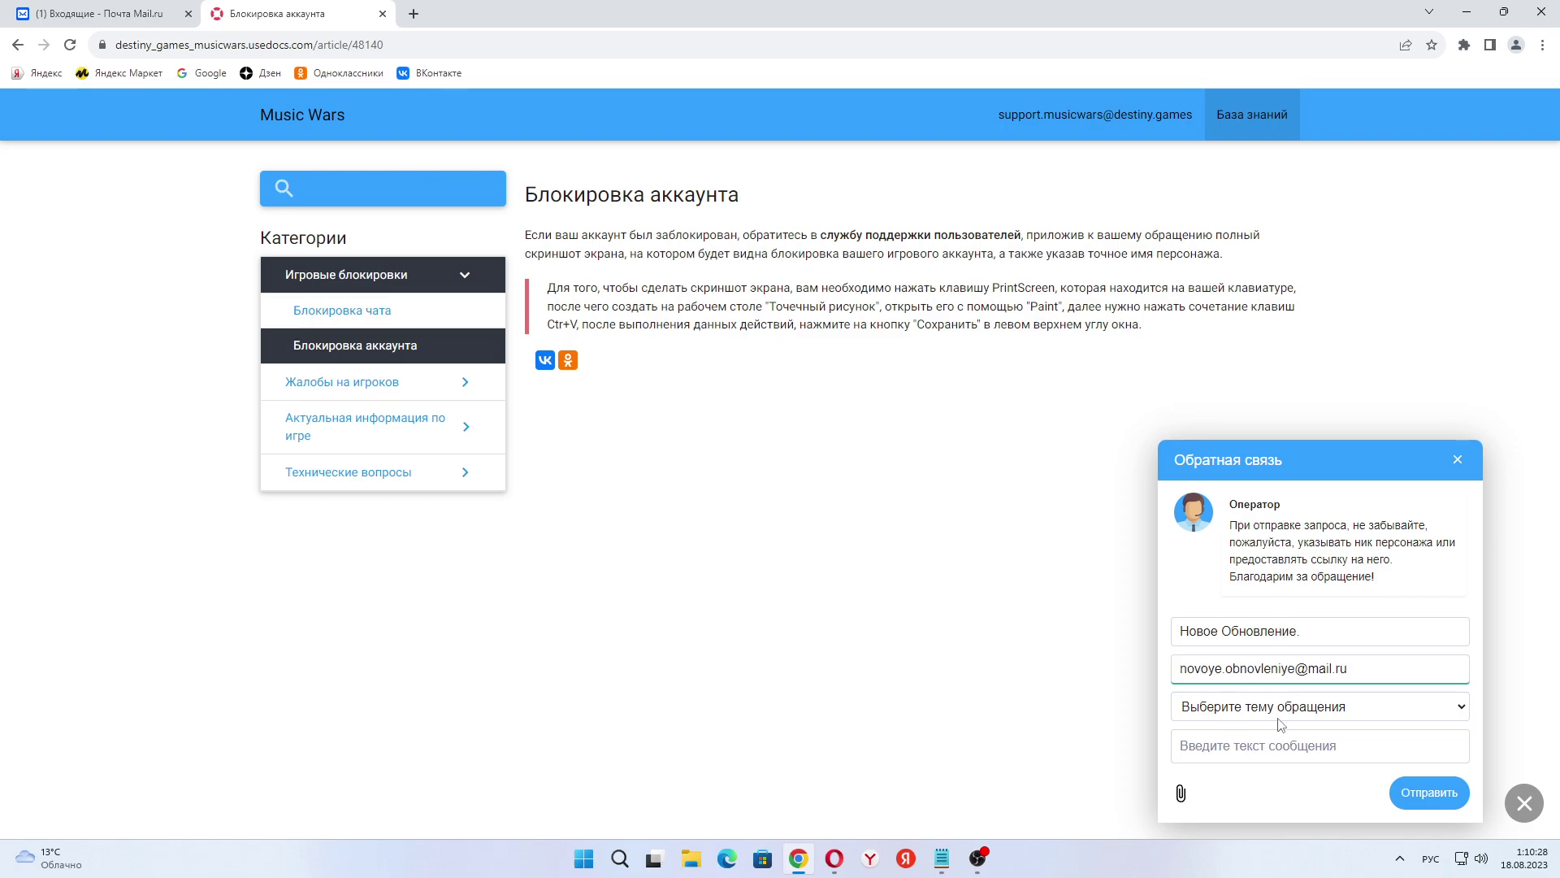
Step: Set the request topic to "Вопрос по игре" and paste "Здравствуйте. Когда будет новое обновление в игре Music Wars?" as the message text
click(1278, 707)
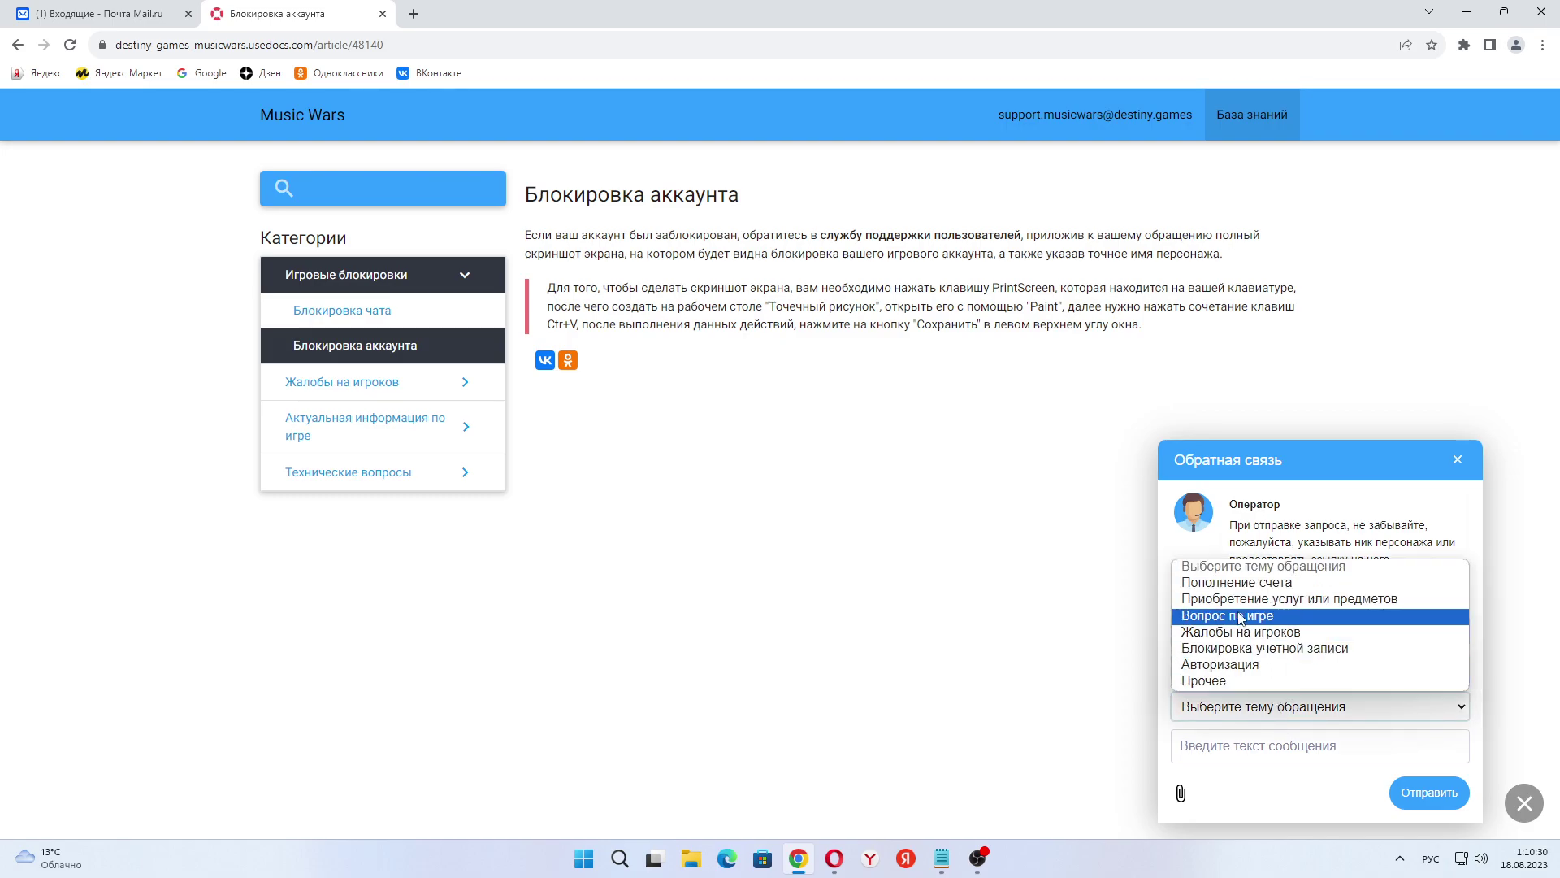
click(1243, 616)
click(1259, 739)
click(947, 869)
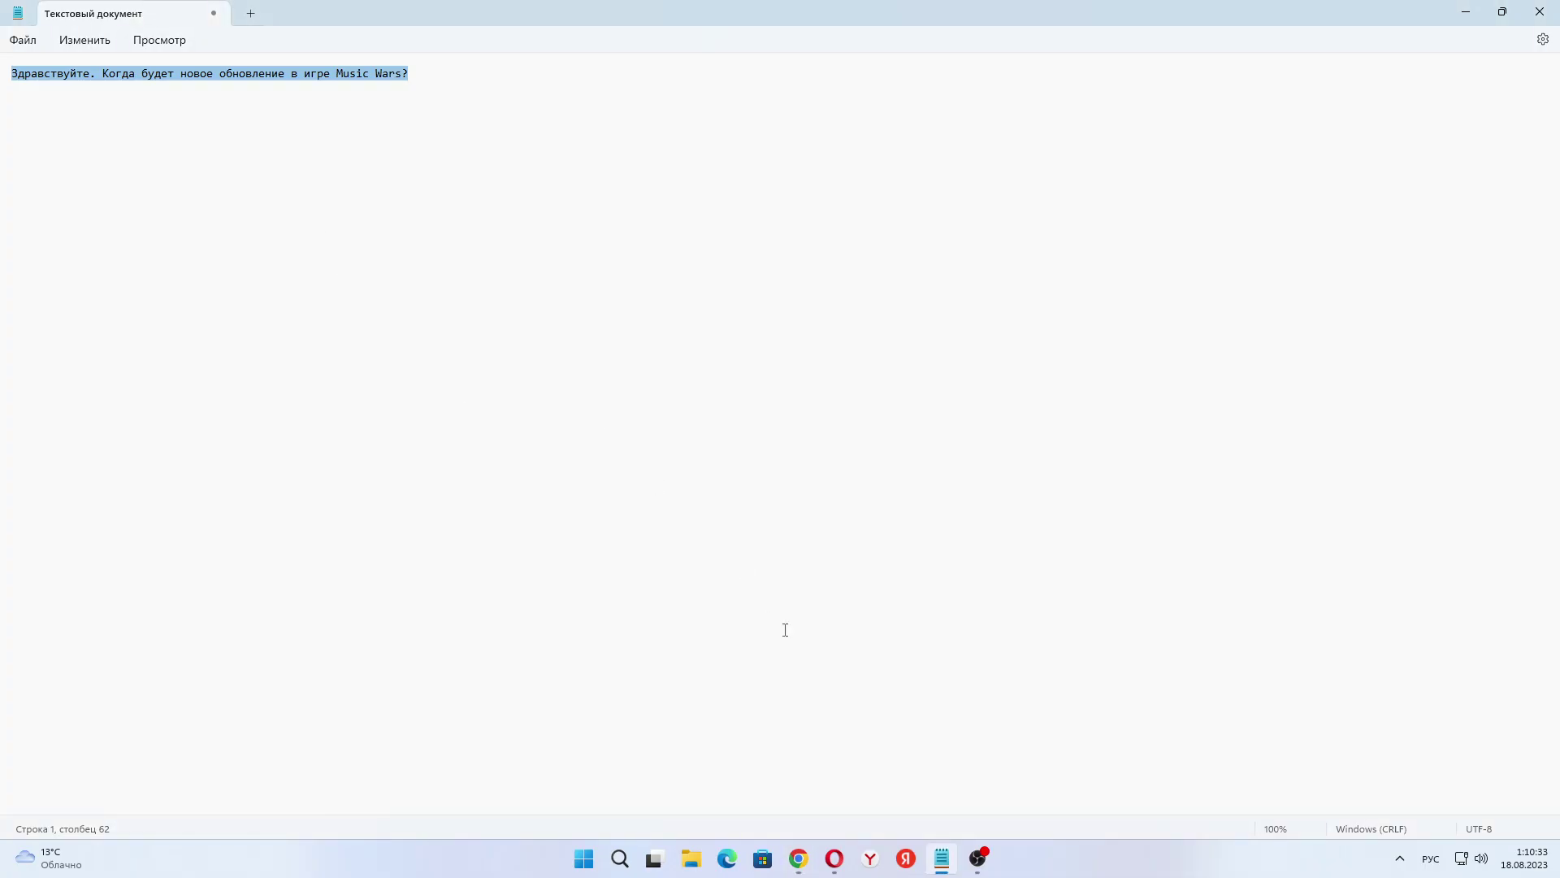
click(799, 859)
key(ctrl+v)
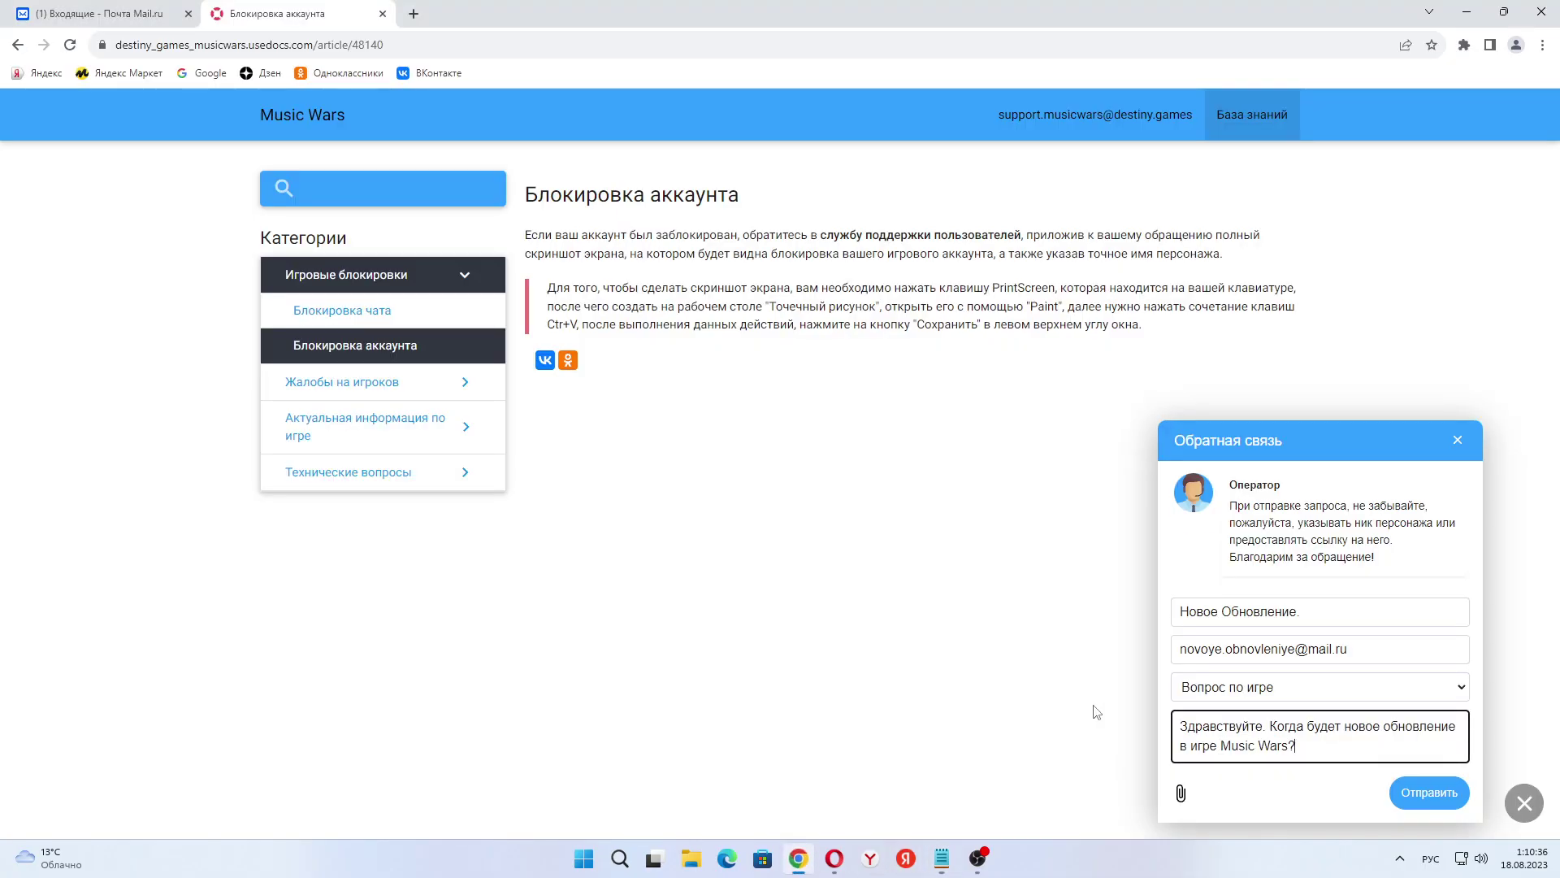
click(1336, 450)
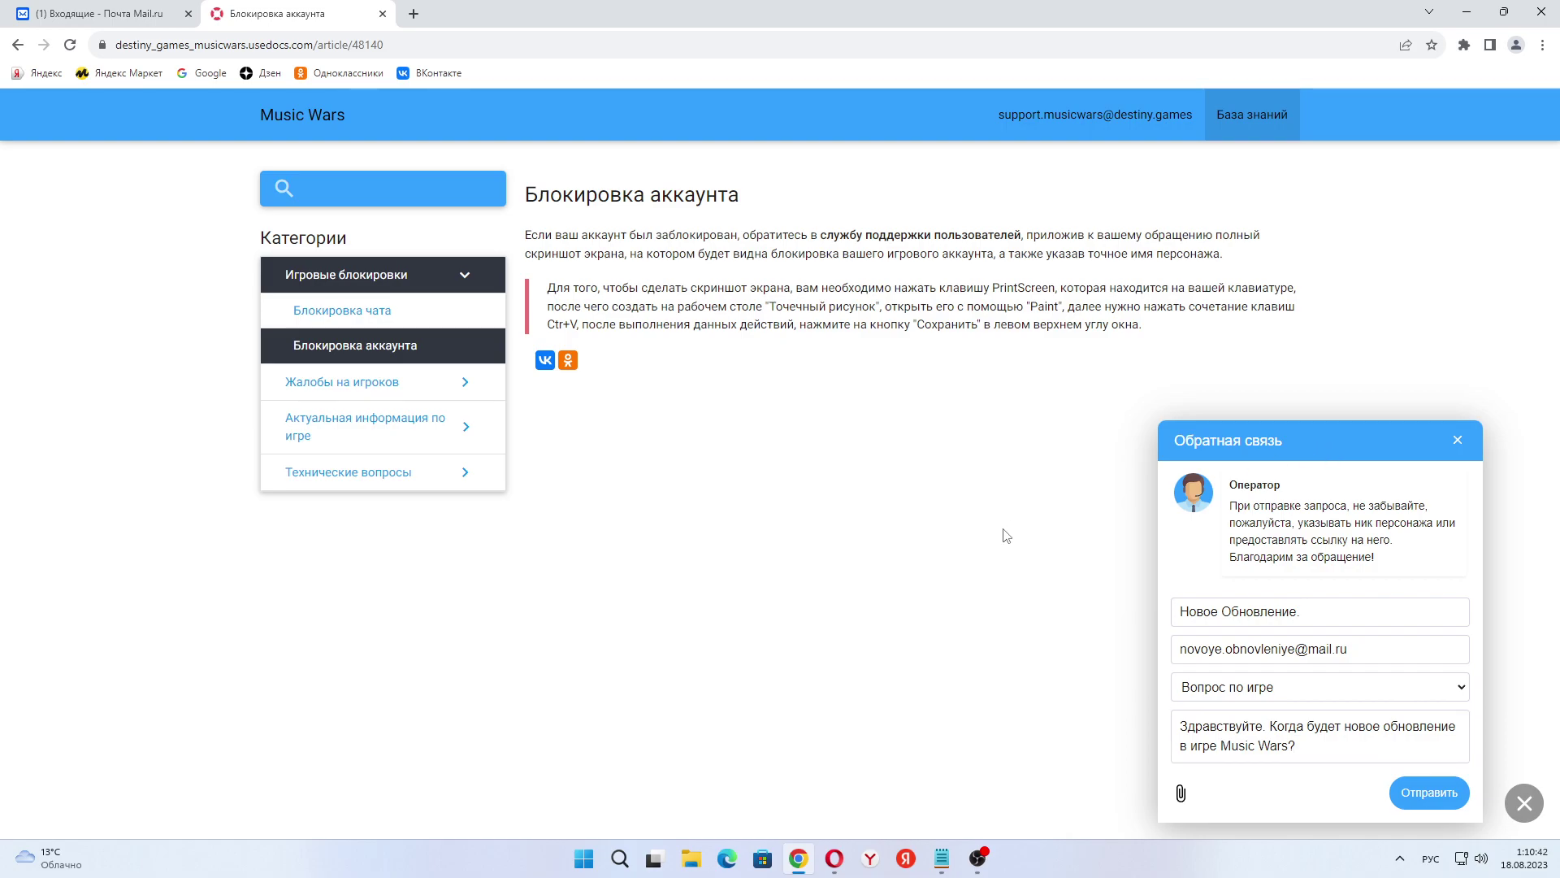
Step: Capture the filled feedback form and save it to the desktop as PNG "Здравствуйте. Когда будет новое обновление в игре Music Wars", then dismiss the notifications
key(Print)
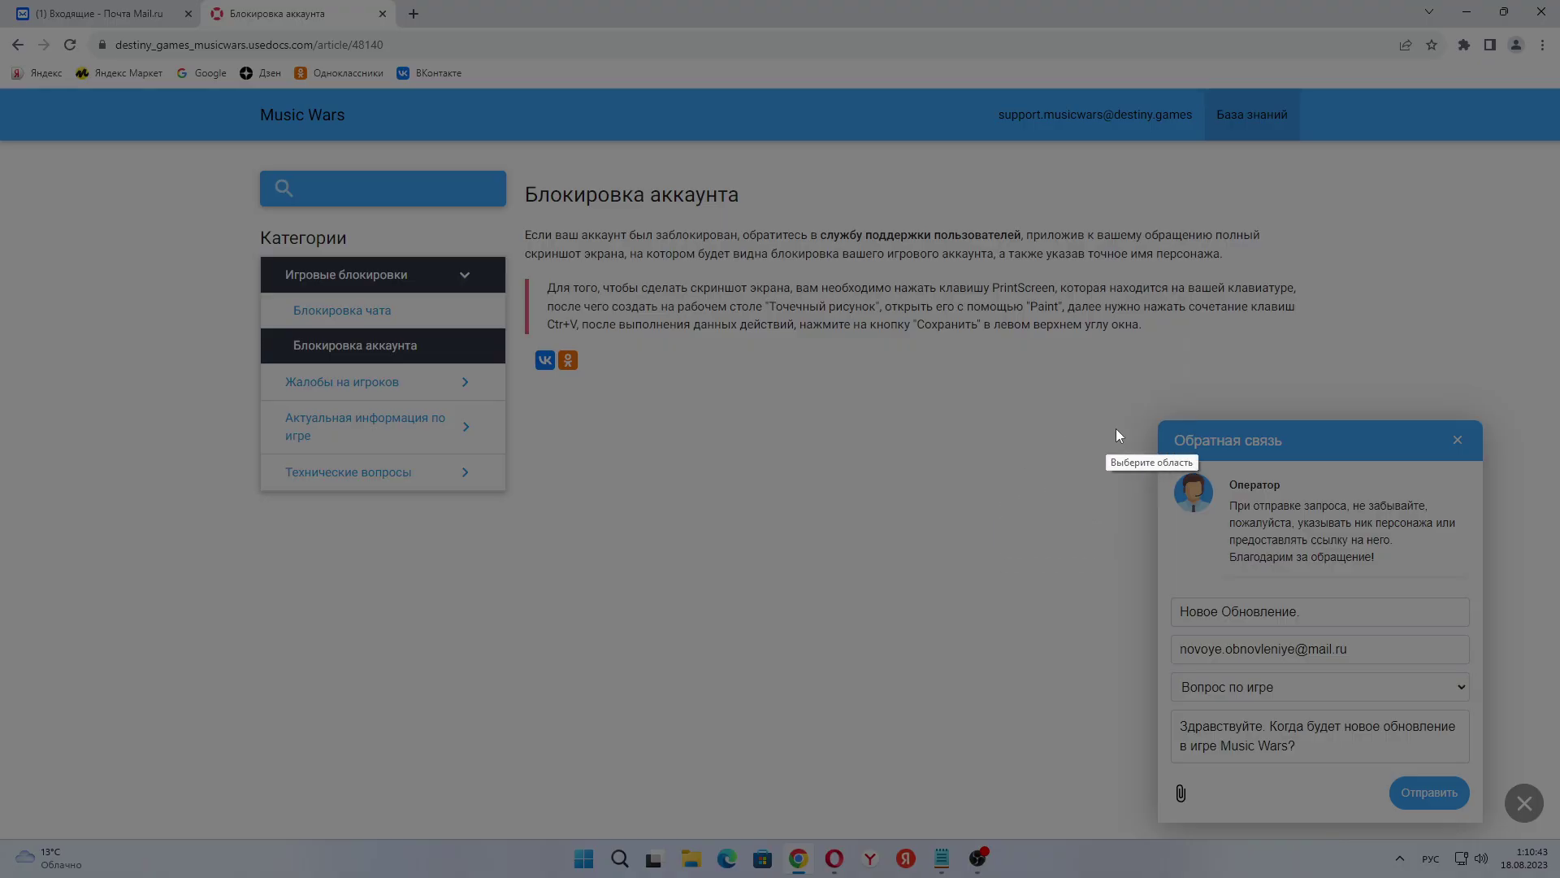
drag(1149, 411, 1551, 832)
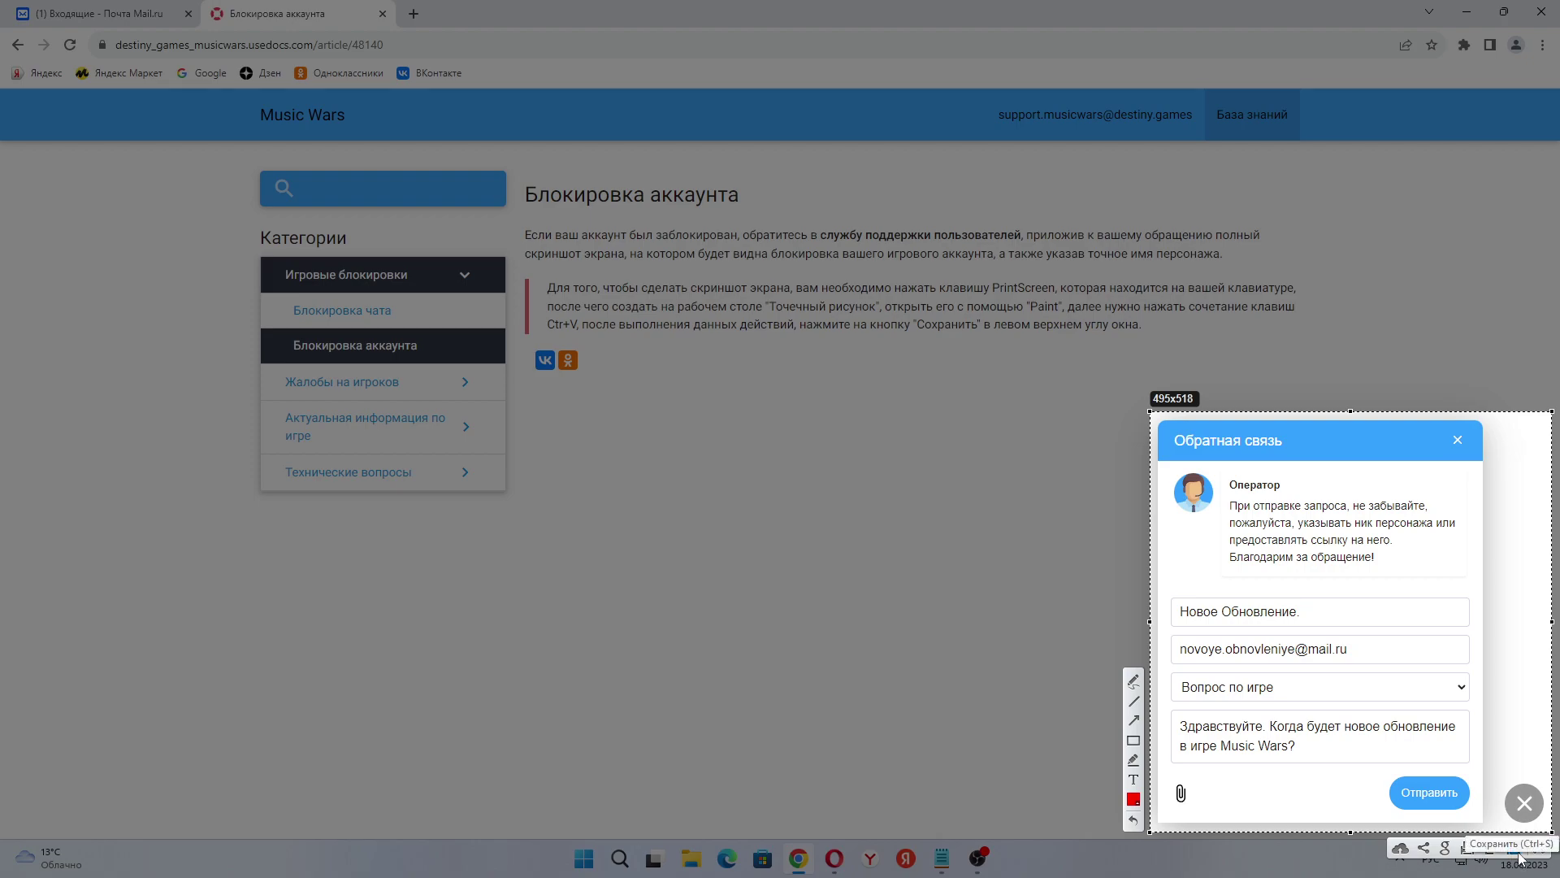
click(1519, 855)
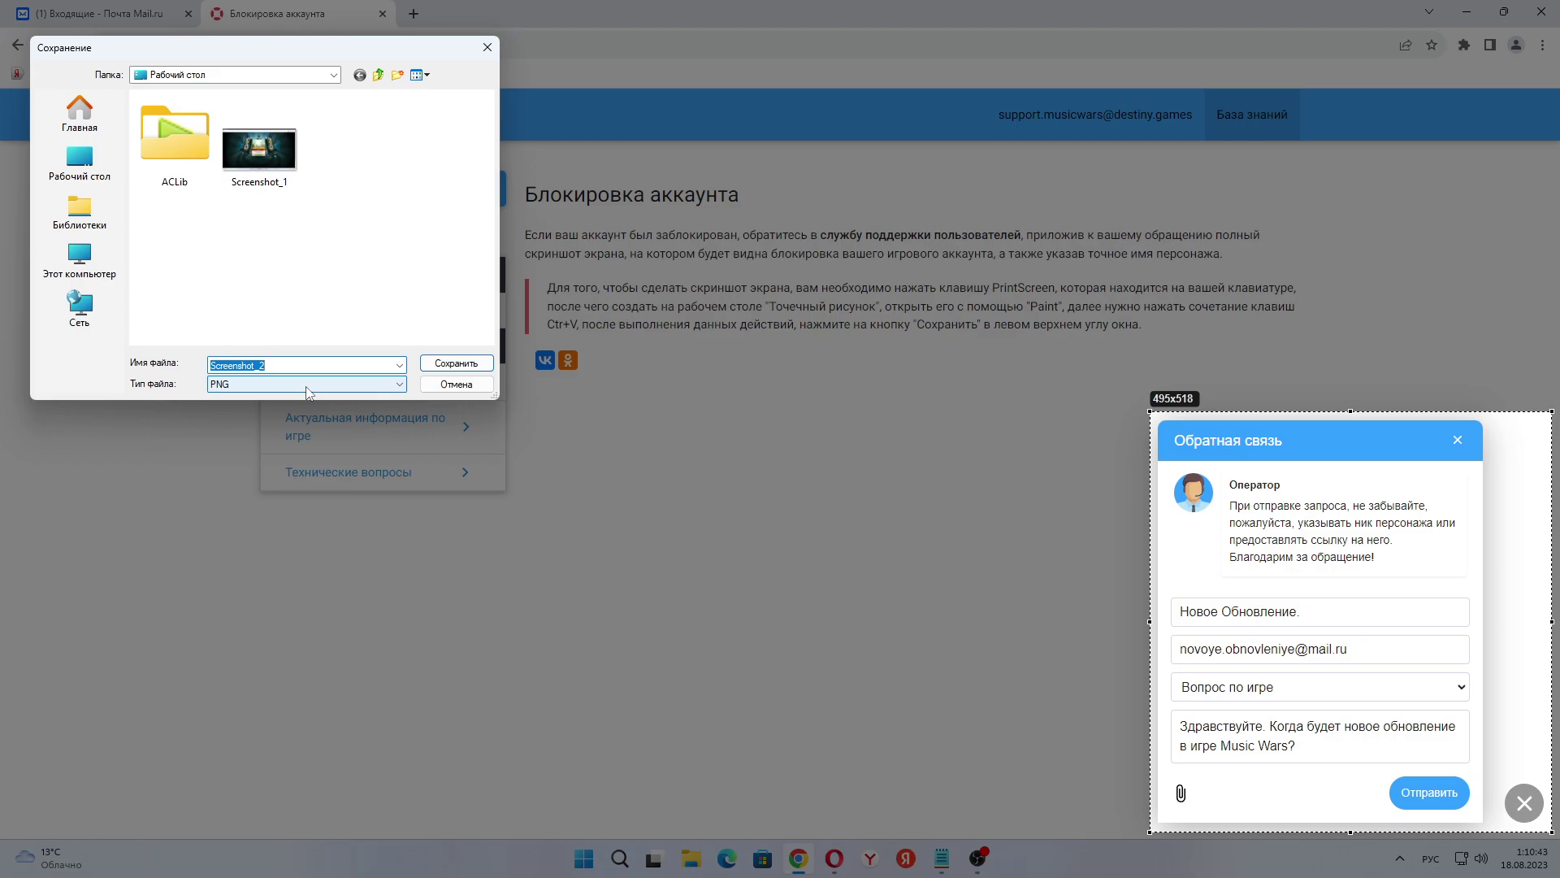
click(80, 161)
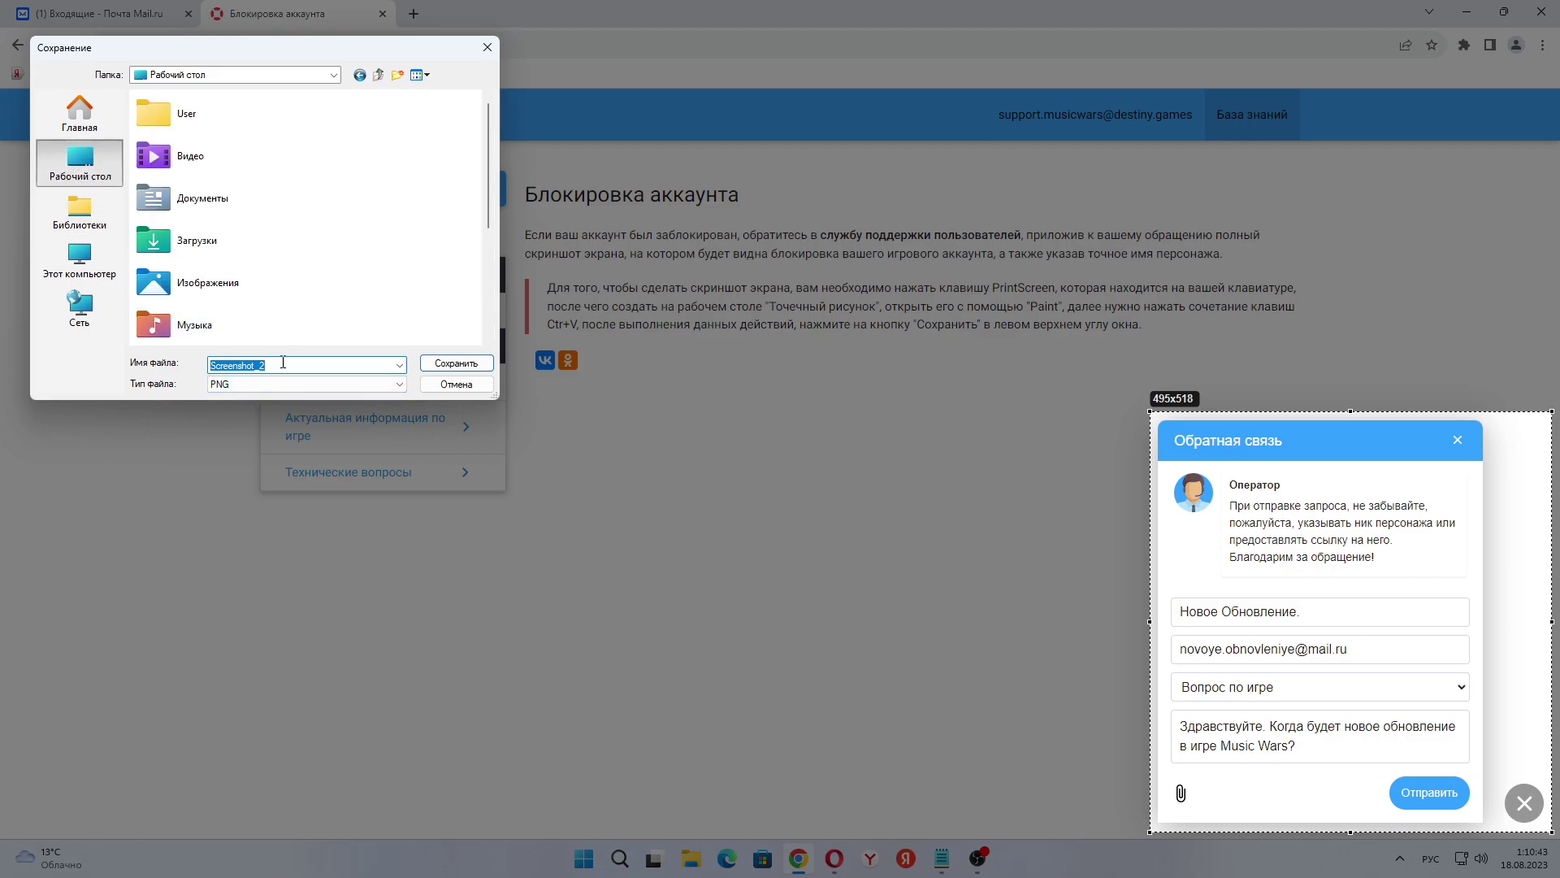
key(ctrl+v)
click(453, 364)
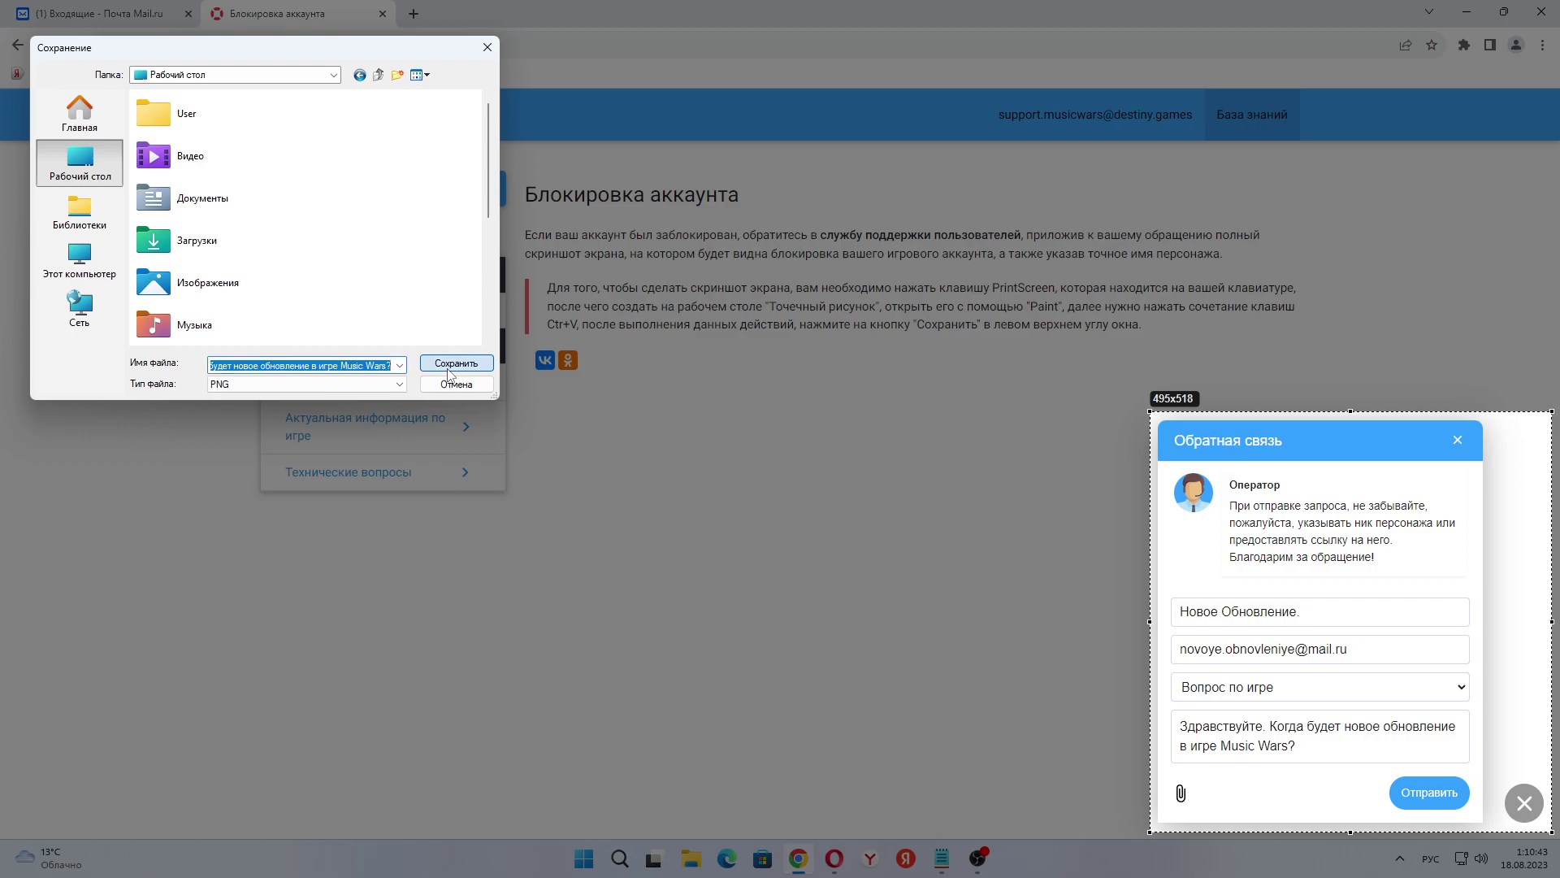
click(357, 367)
key(Delete)
click(456, 364)
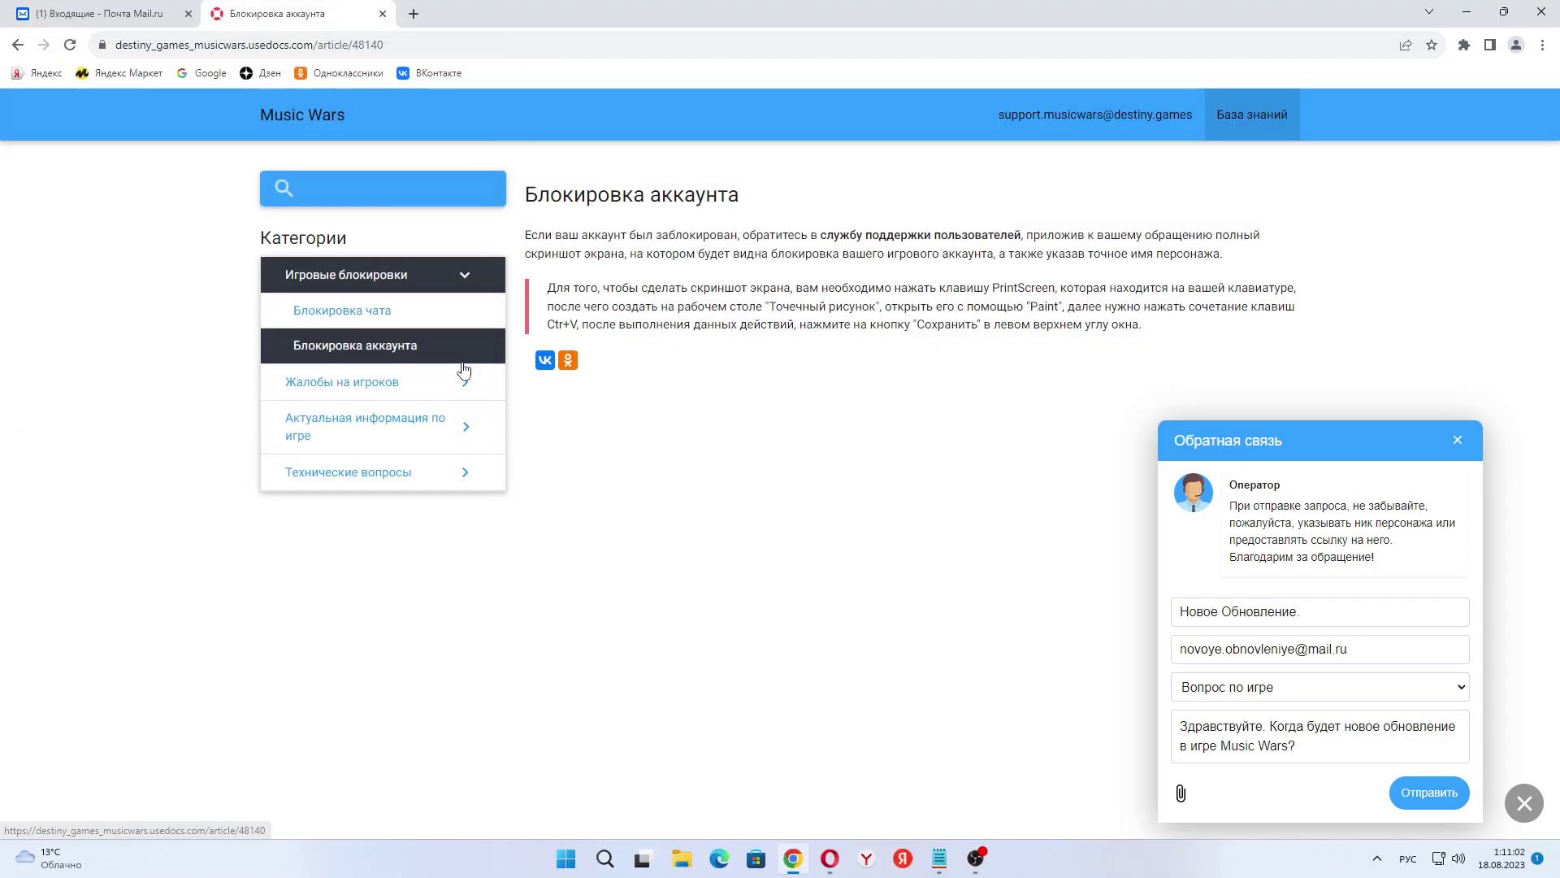
key(super+n)
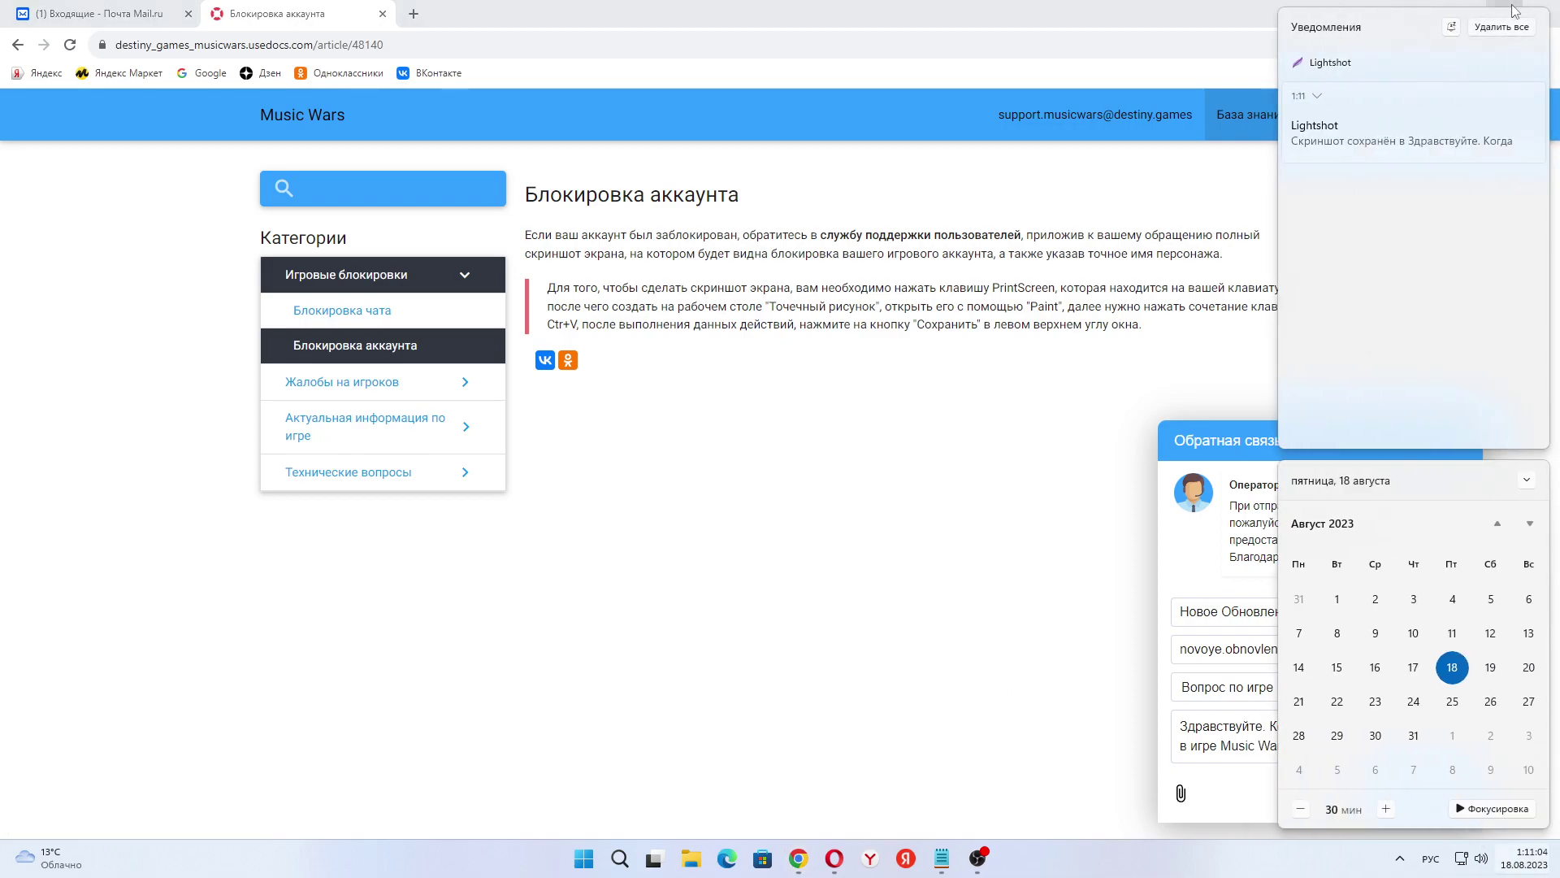
click(1240, 604)
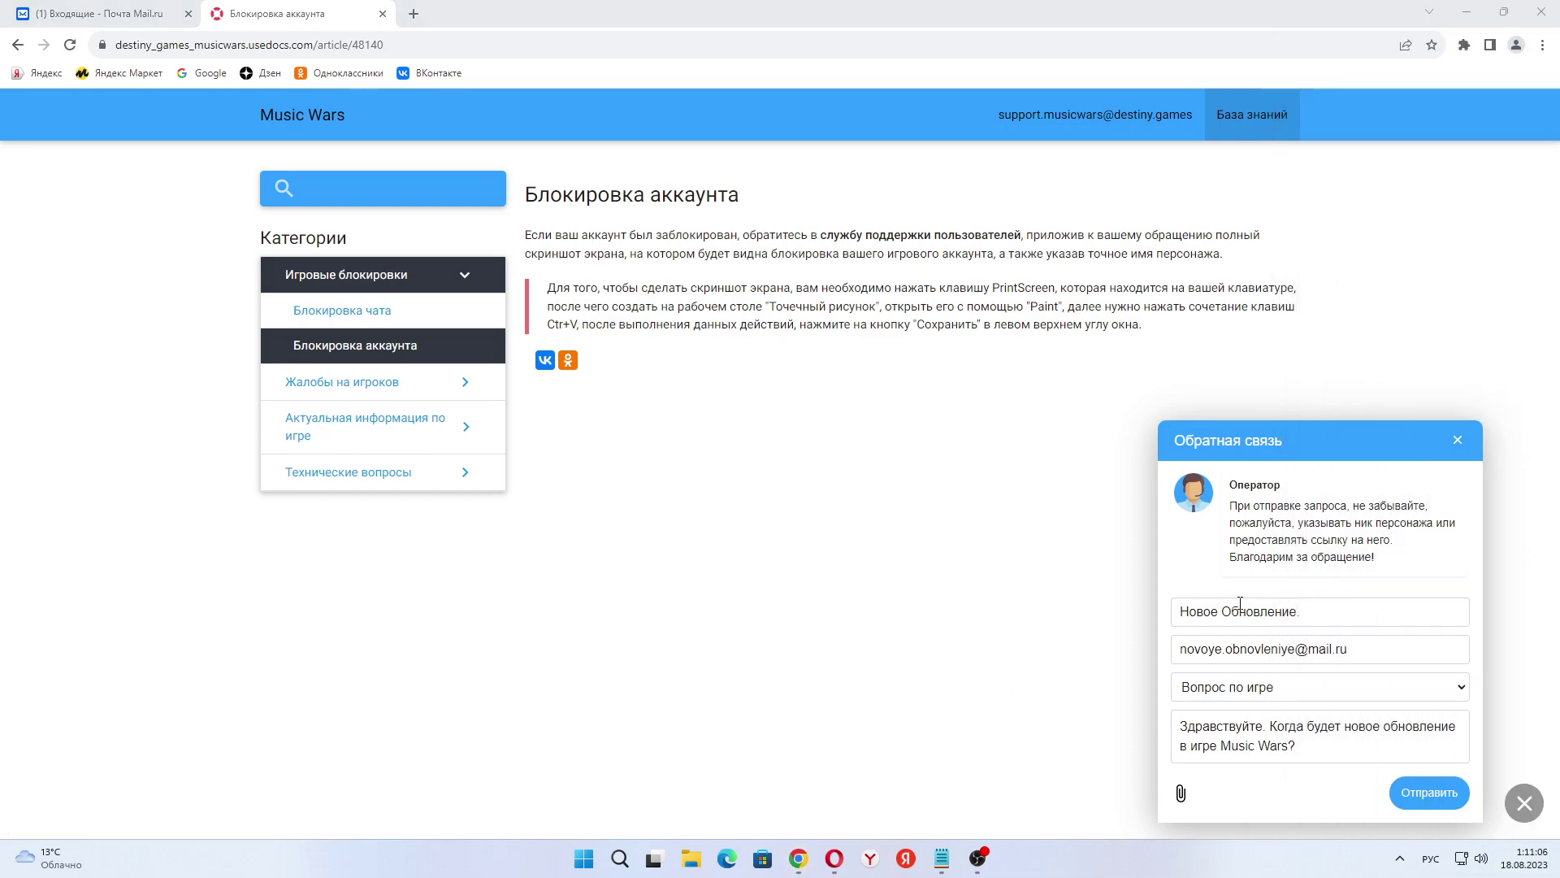
Step: Recheck the feedback form's fields, keep the topic "Вопрос по игре", and submit the form, dismissing the confirmation
click(1314, 615)
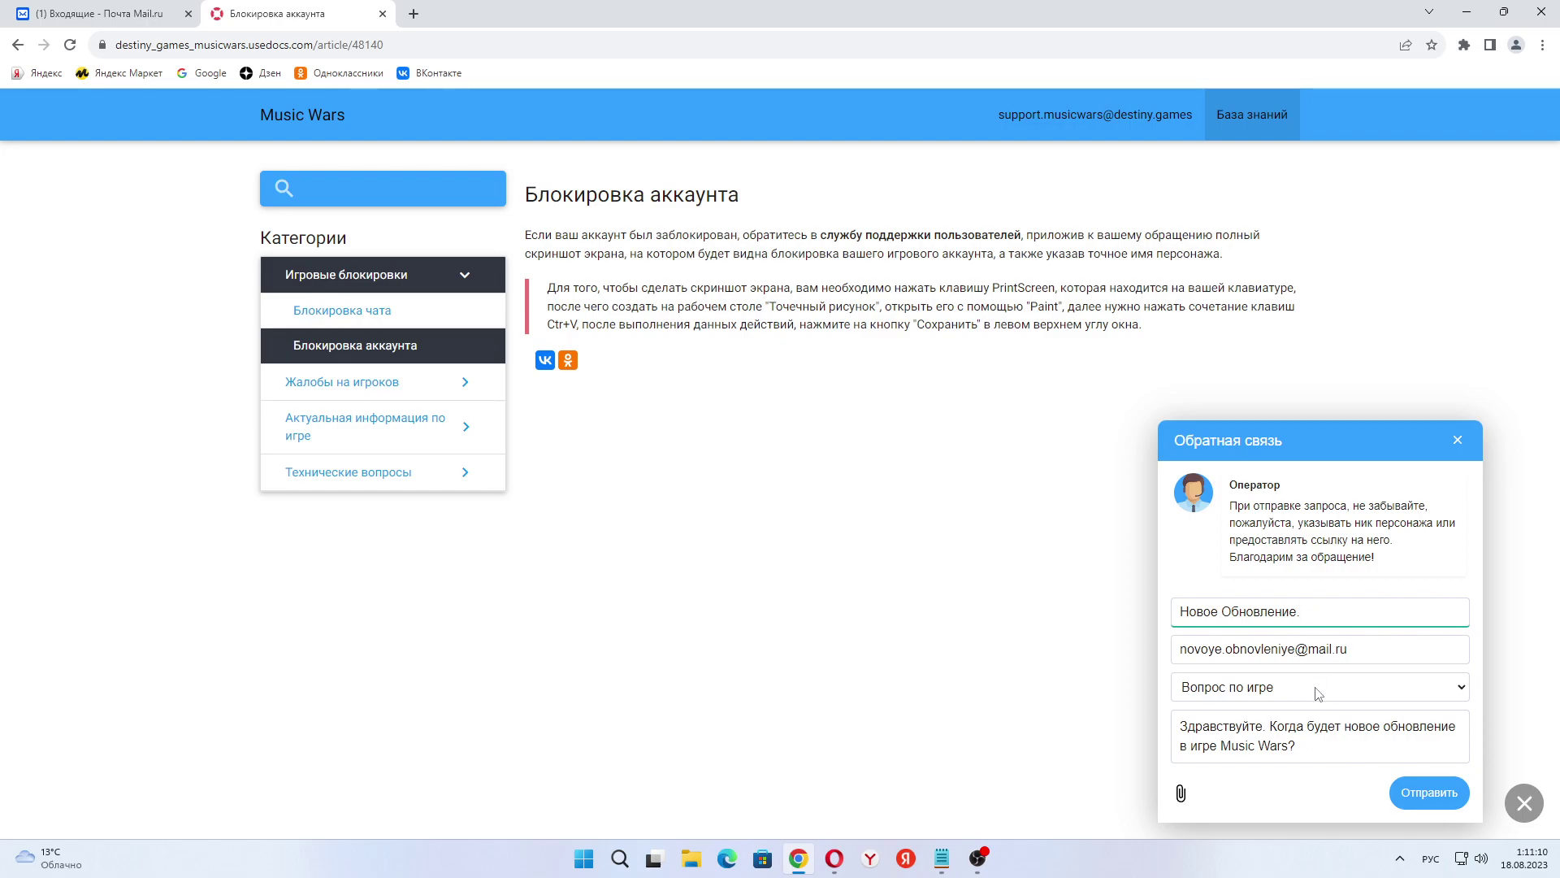
click(1312, 737)
click(1365, 646)
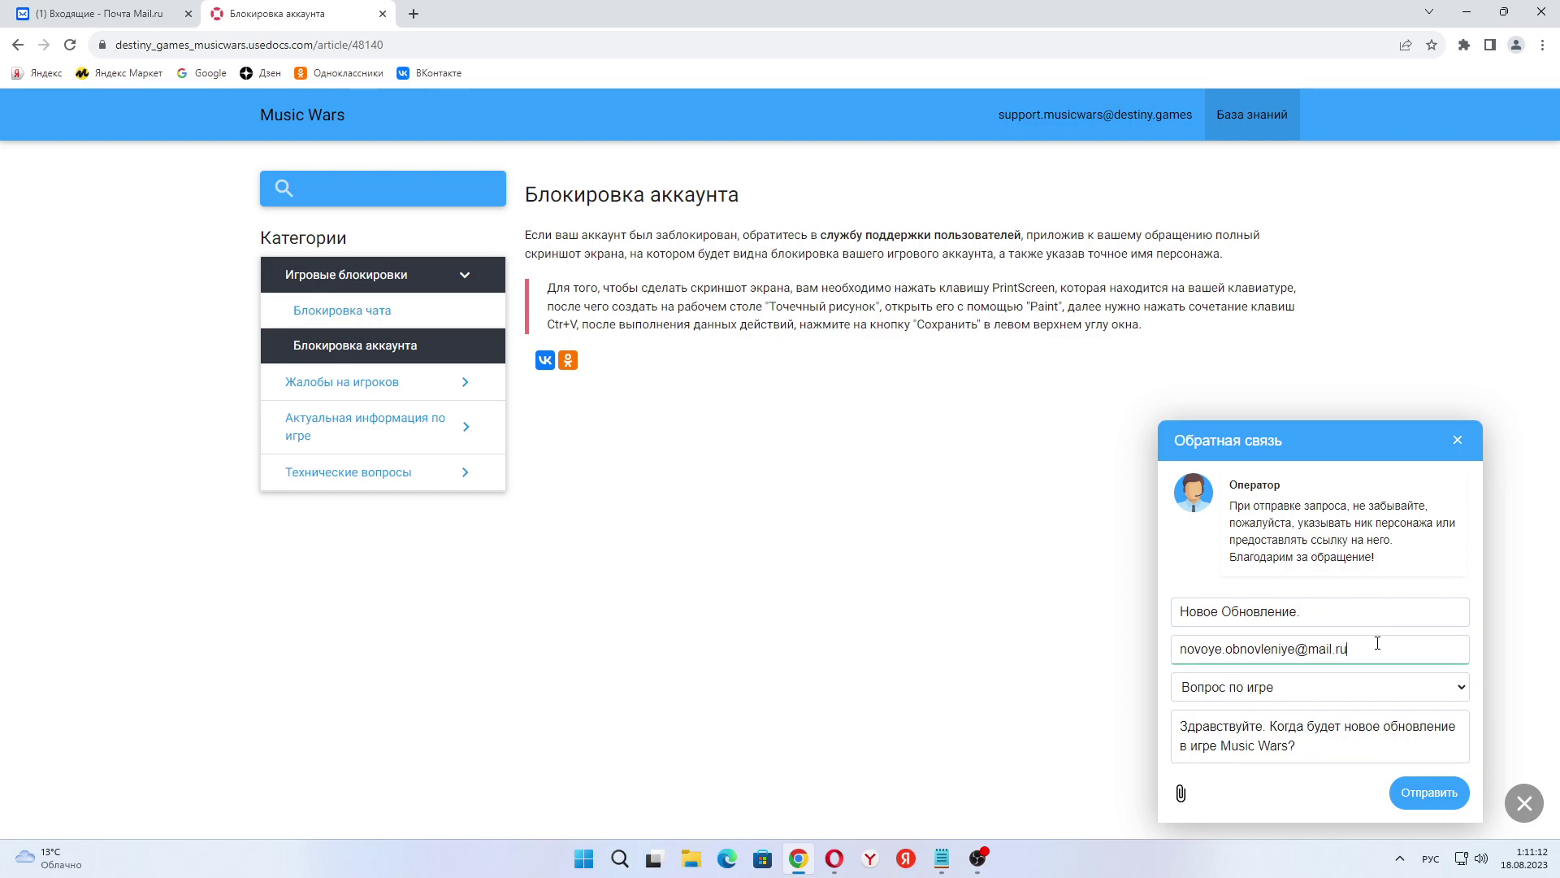
click(1316, 688)
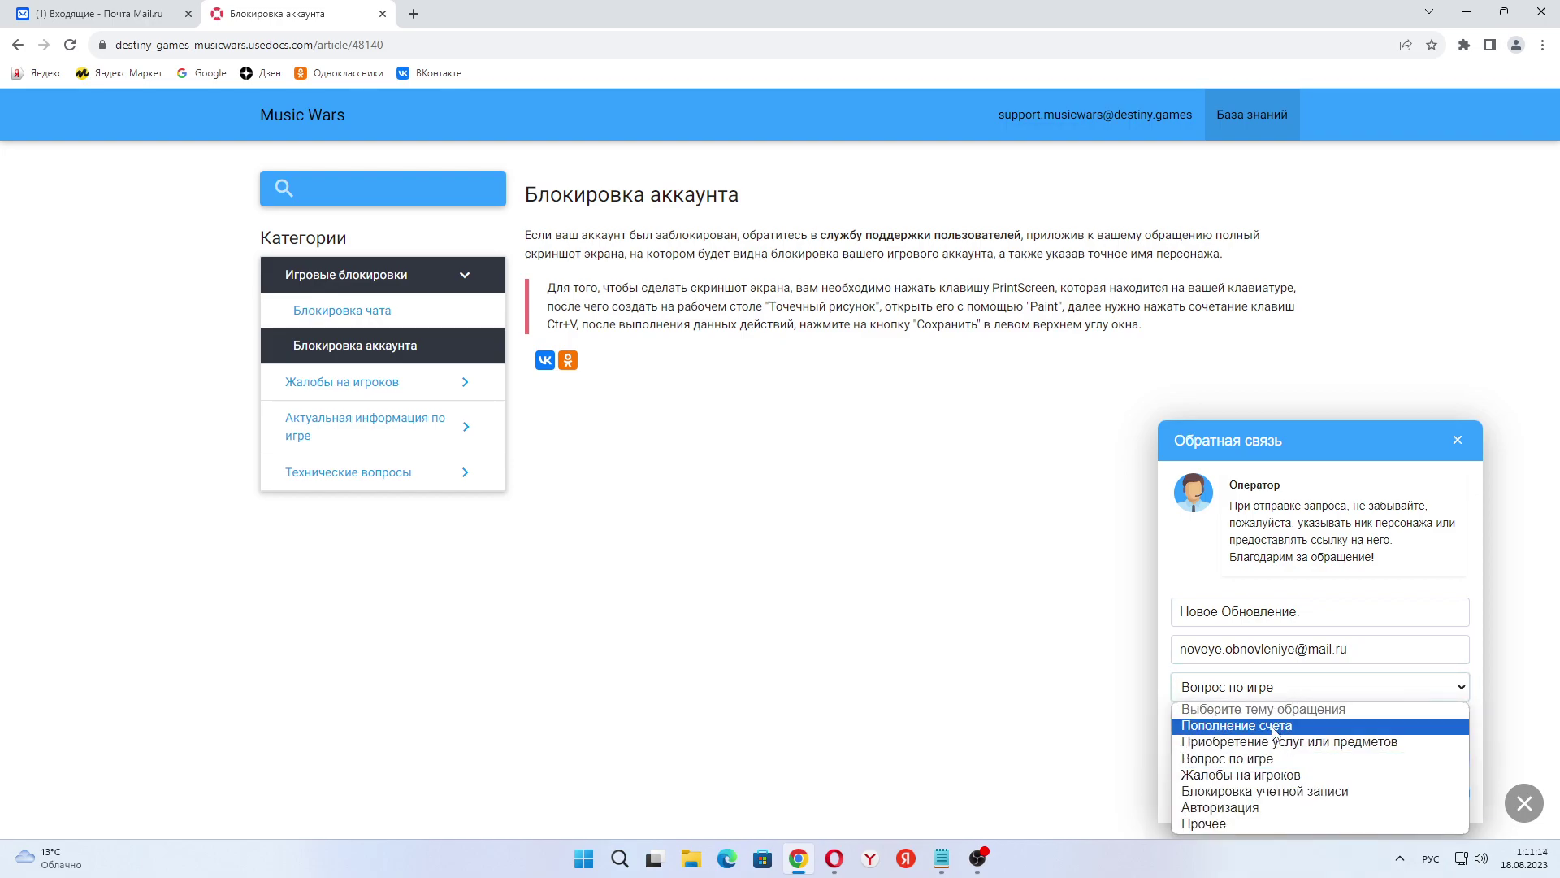
click(1249, 755)
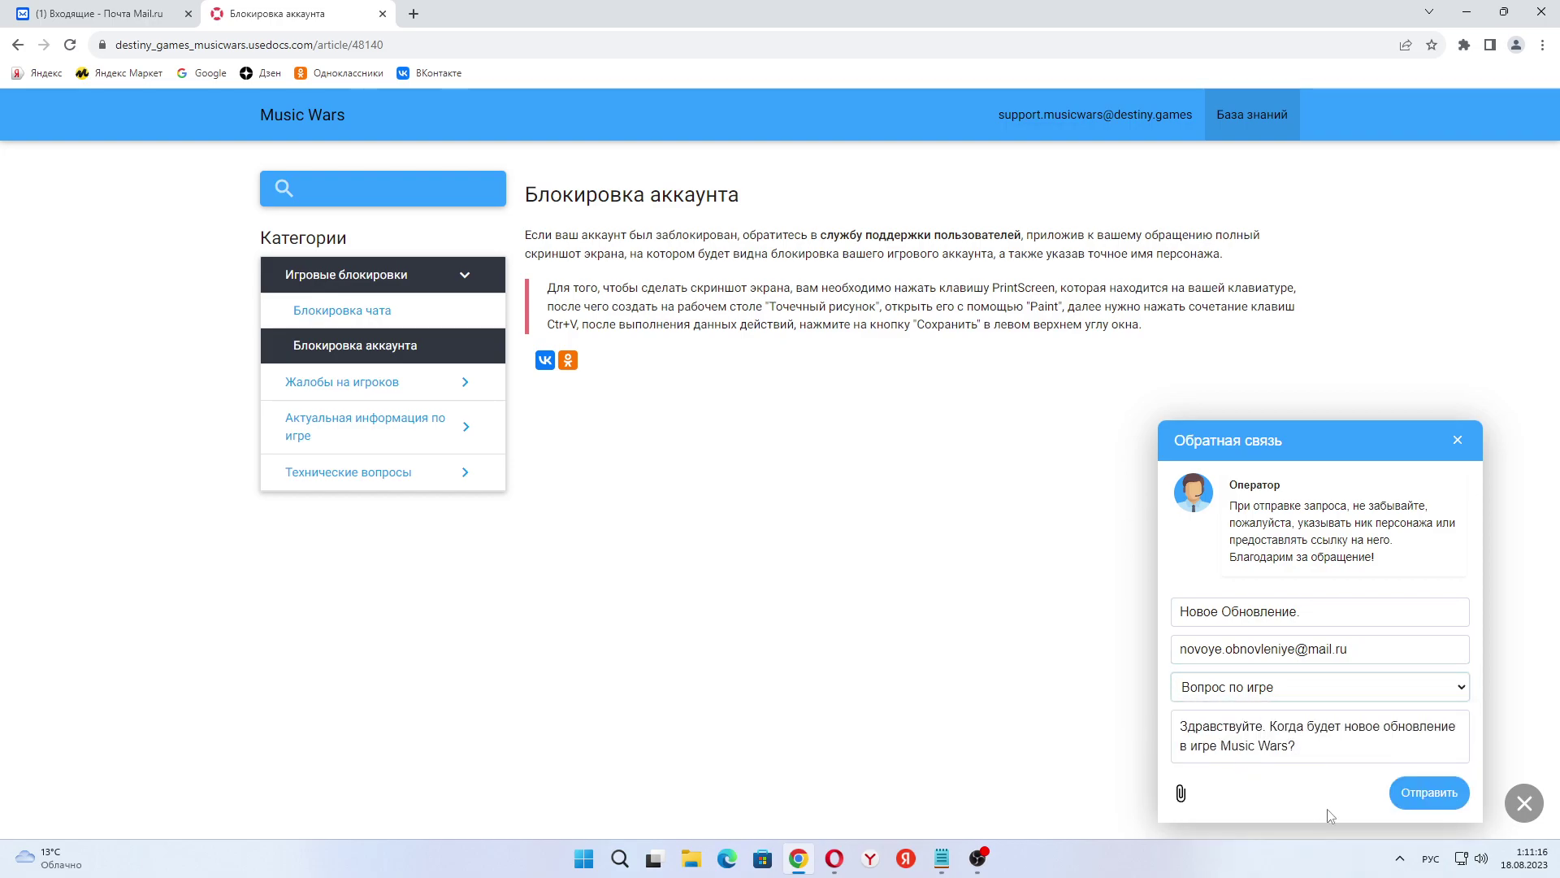
click(1427, 794)
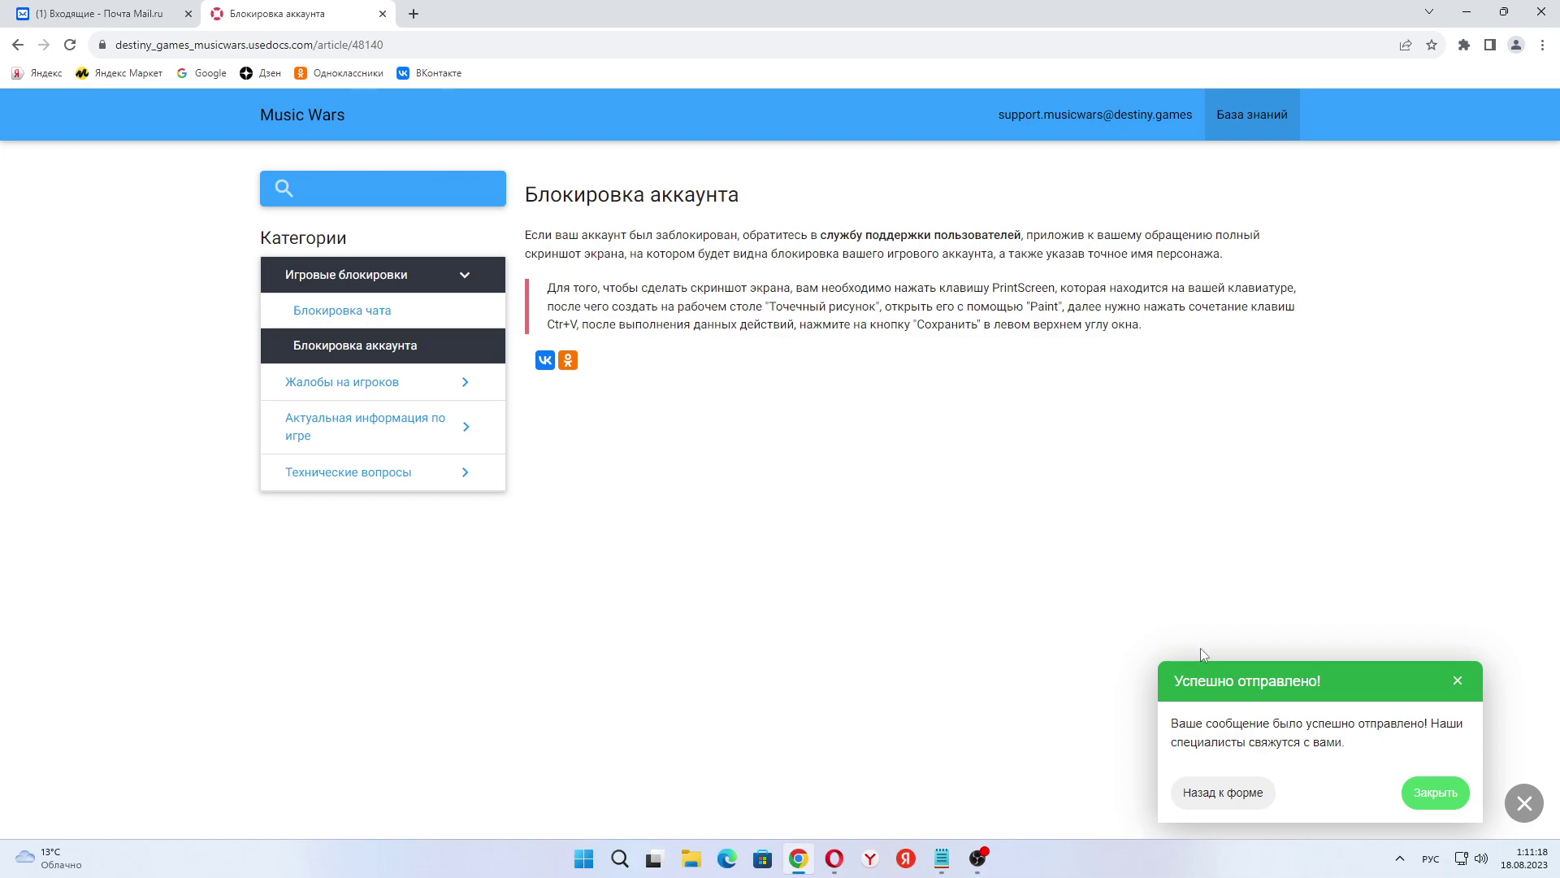
click(1414, 792)
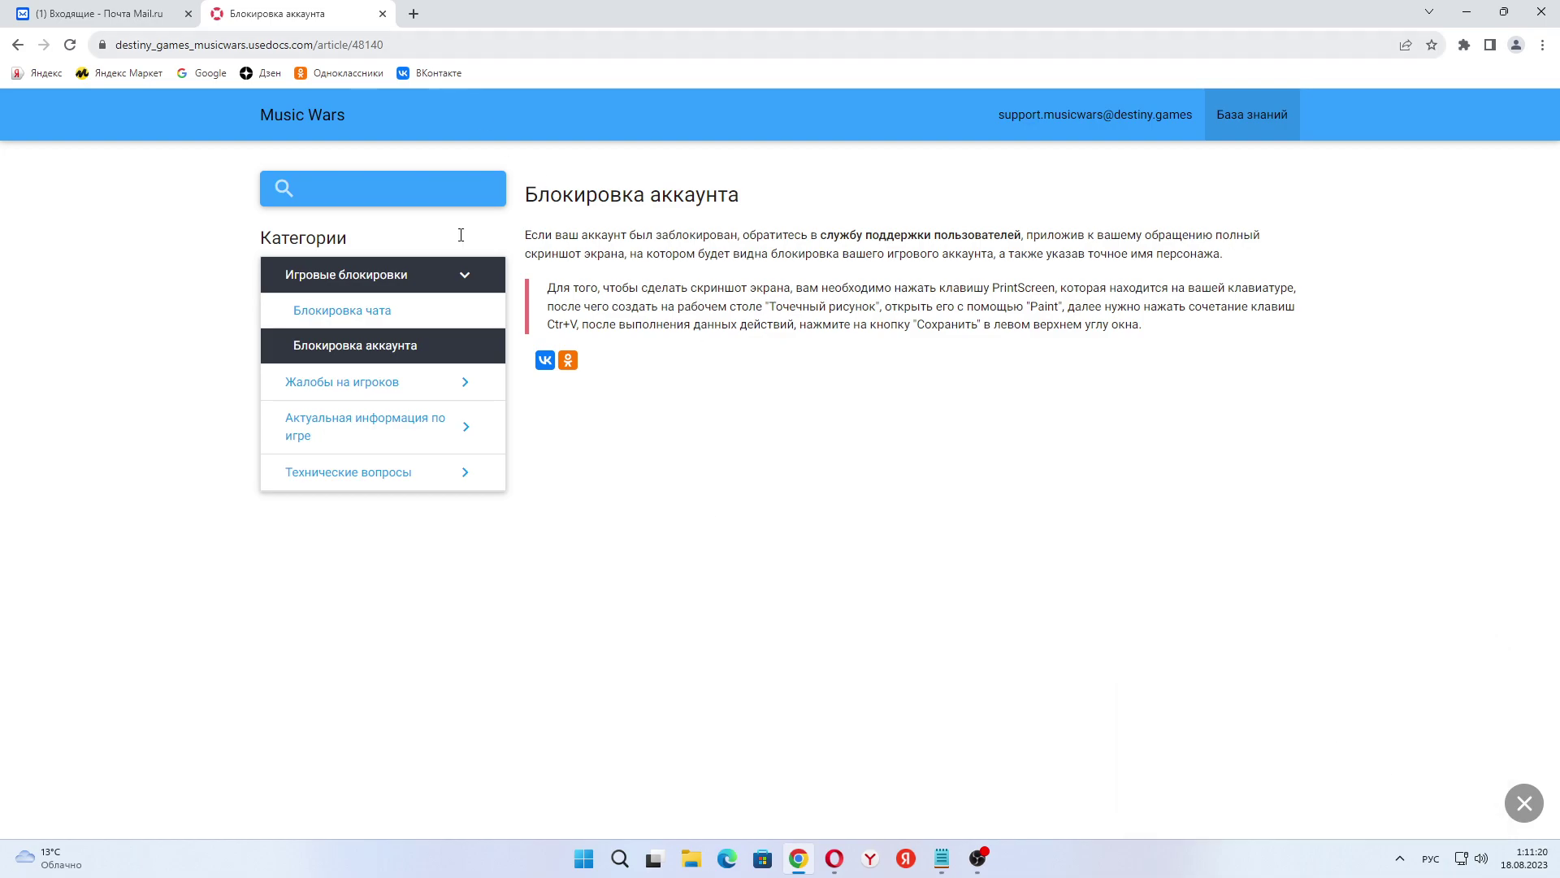
Step: Close the knowledge base page, review the sent message to the knowledge base's support address, and close the mailbox
click(383, 14)
click(45, 404)
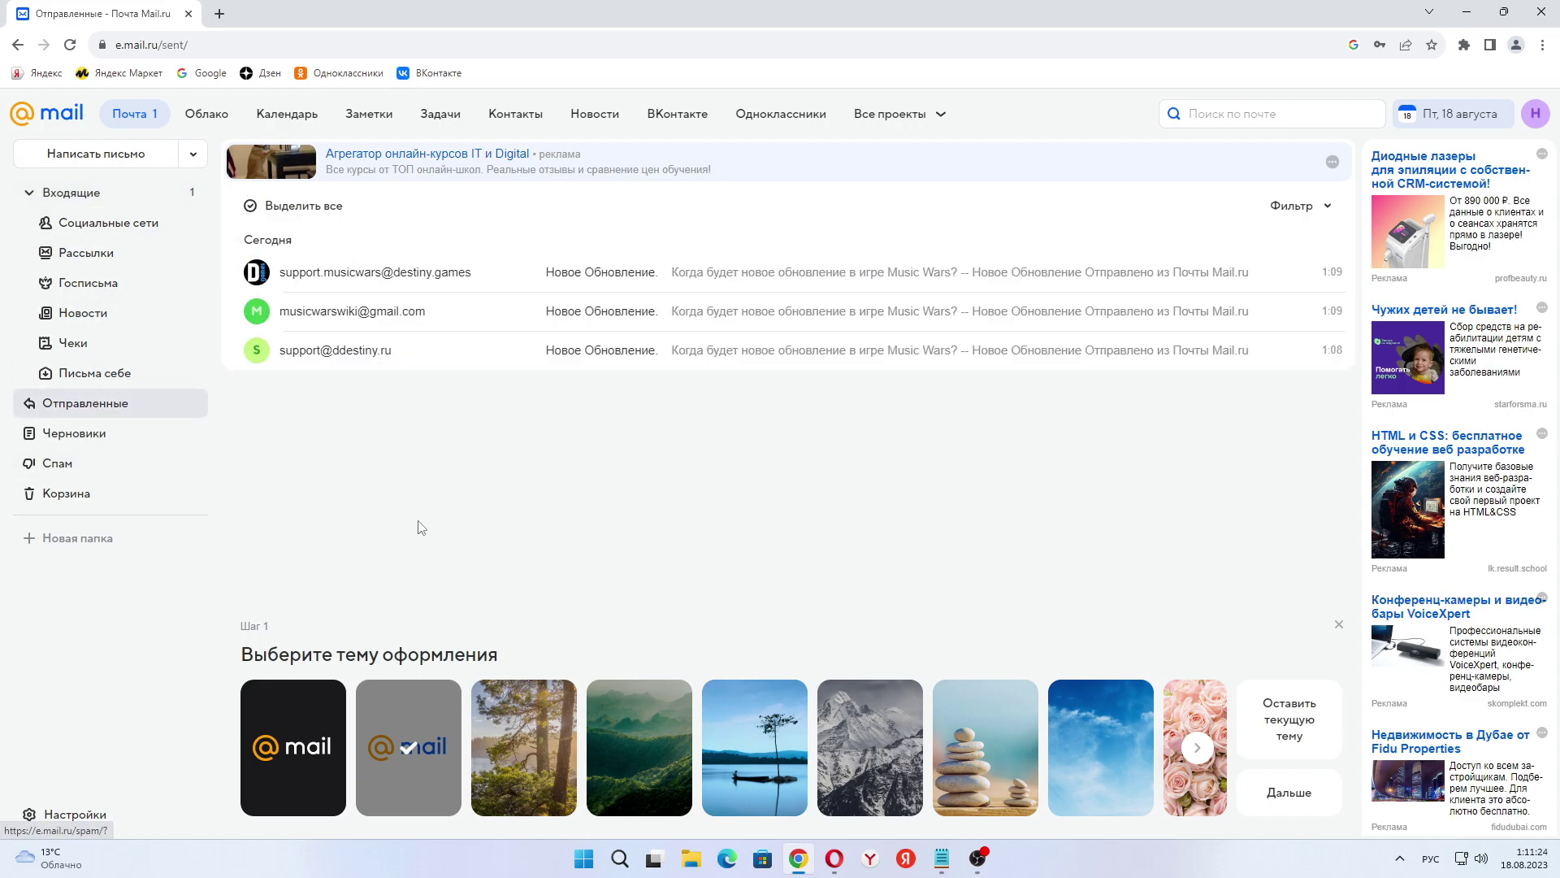
click(662, 276)
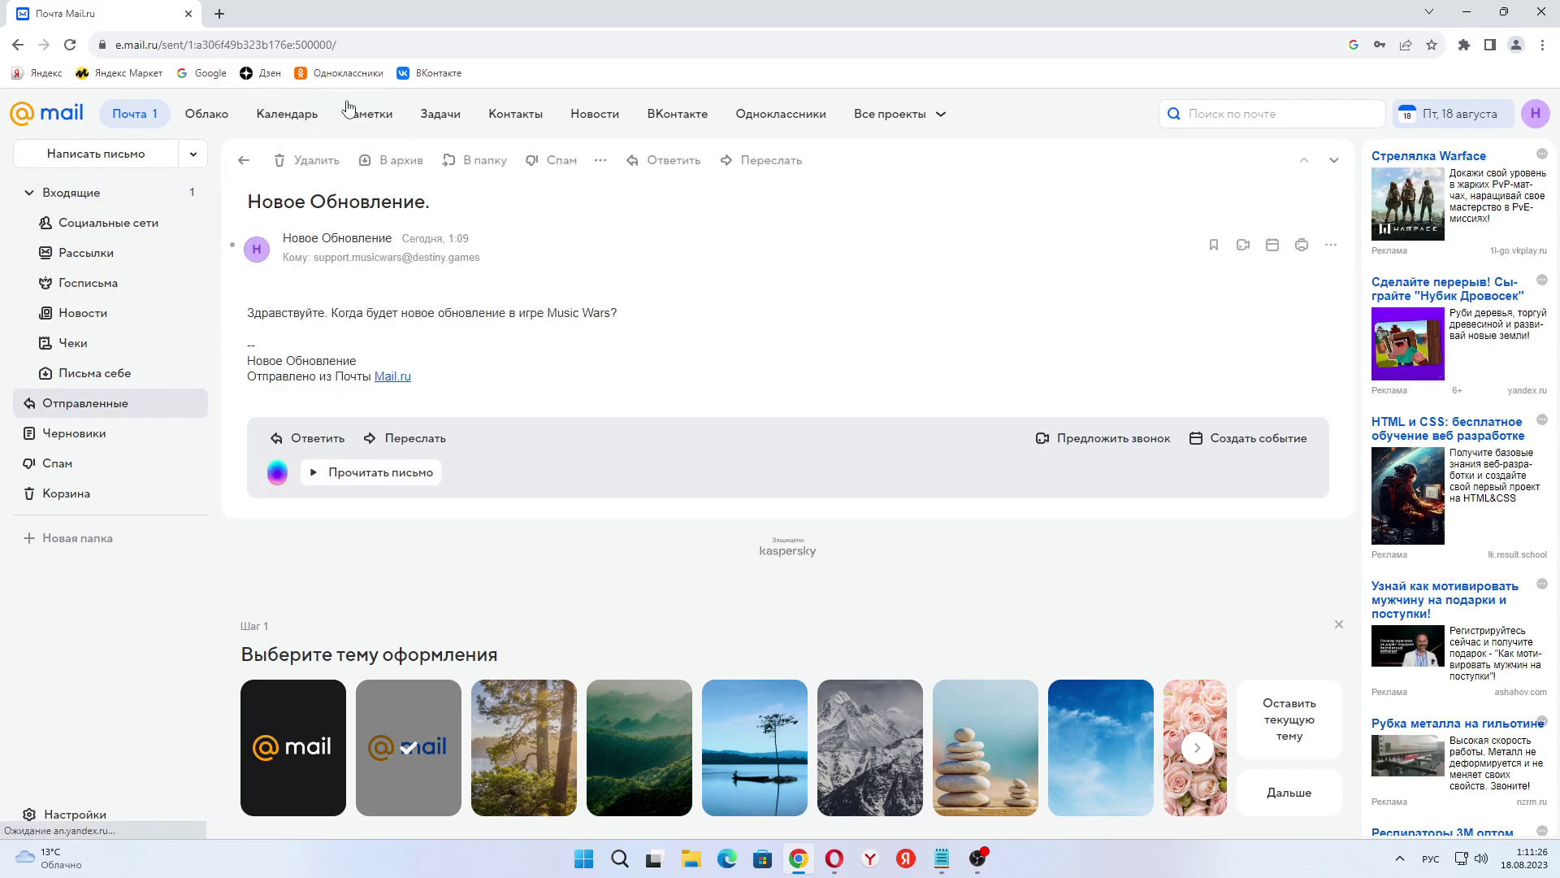
click(188, 17)
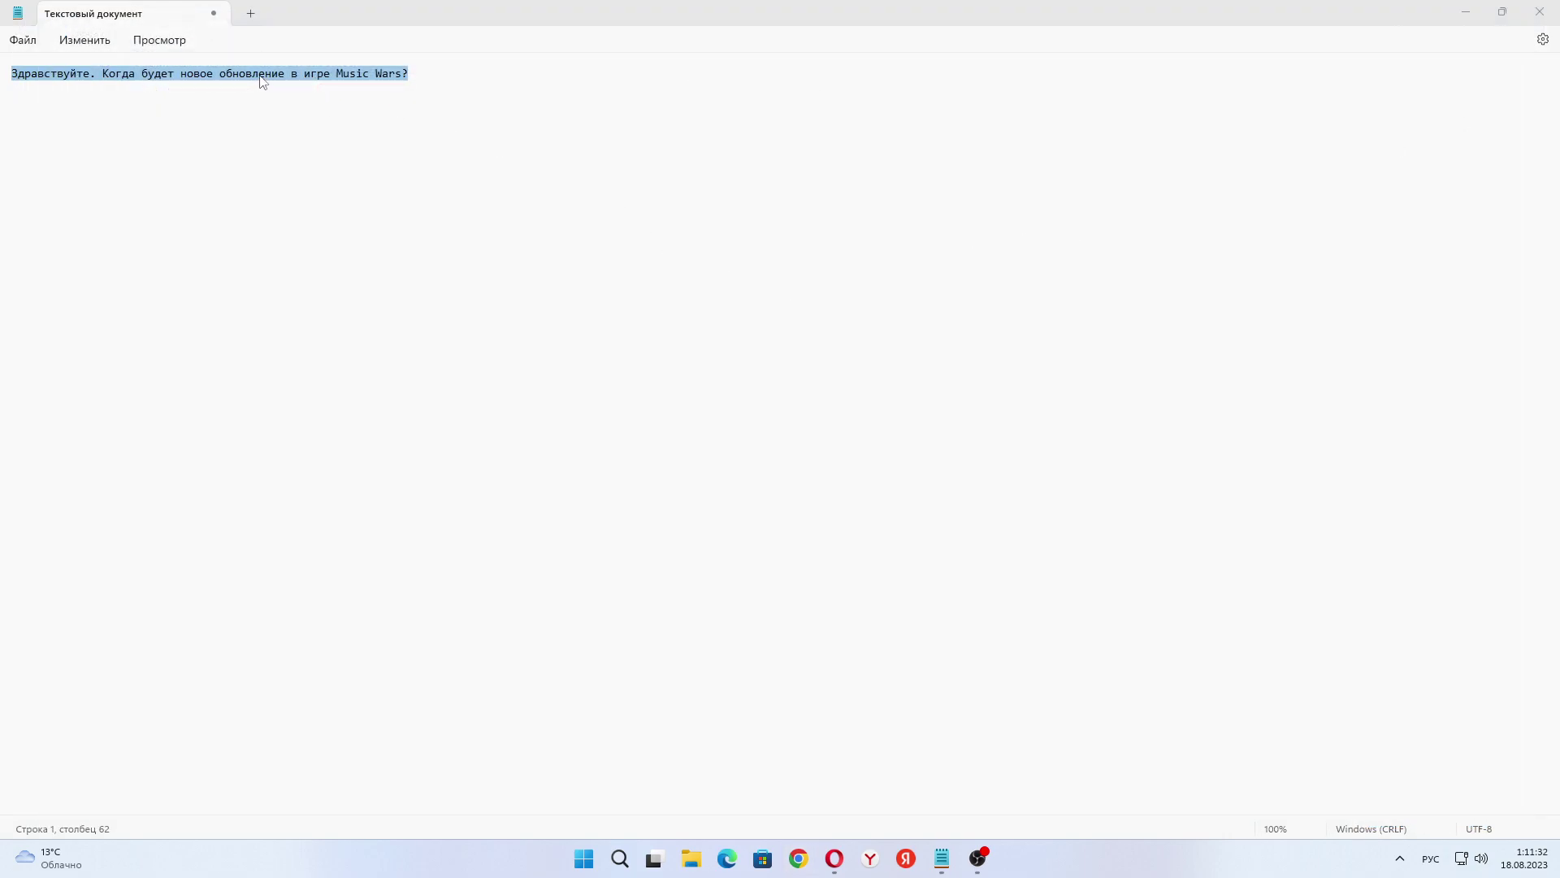
Step: Open the saved feedback form screenshot from the desktop, examine its entries and operator picture at high magnification, and close it
click(1465, 11)
click(1465, 11)
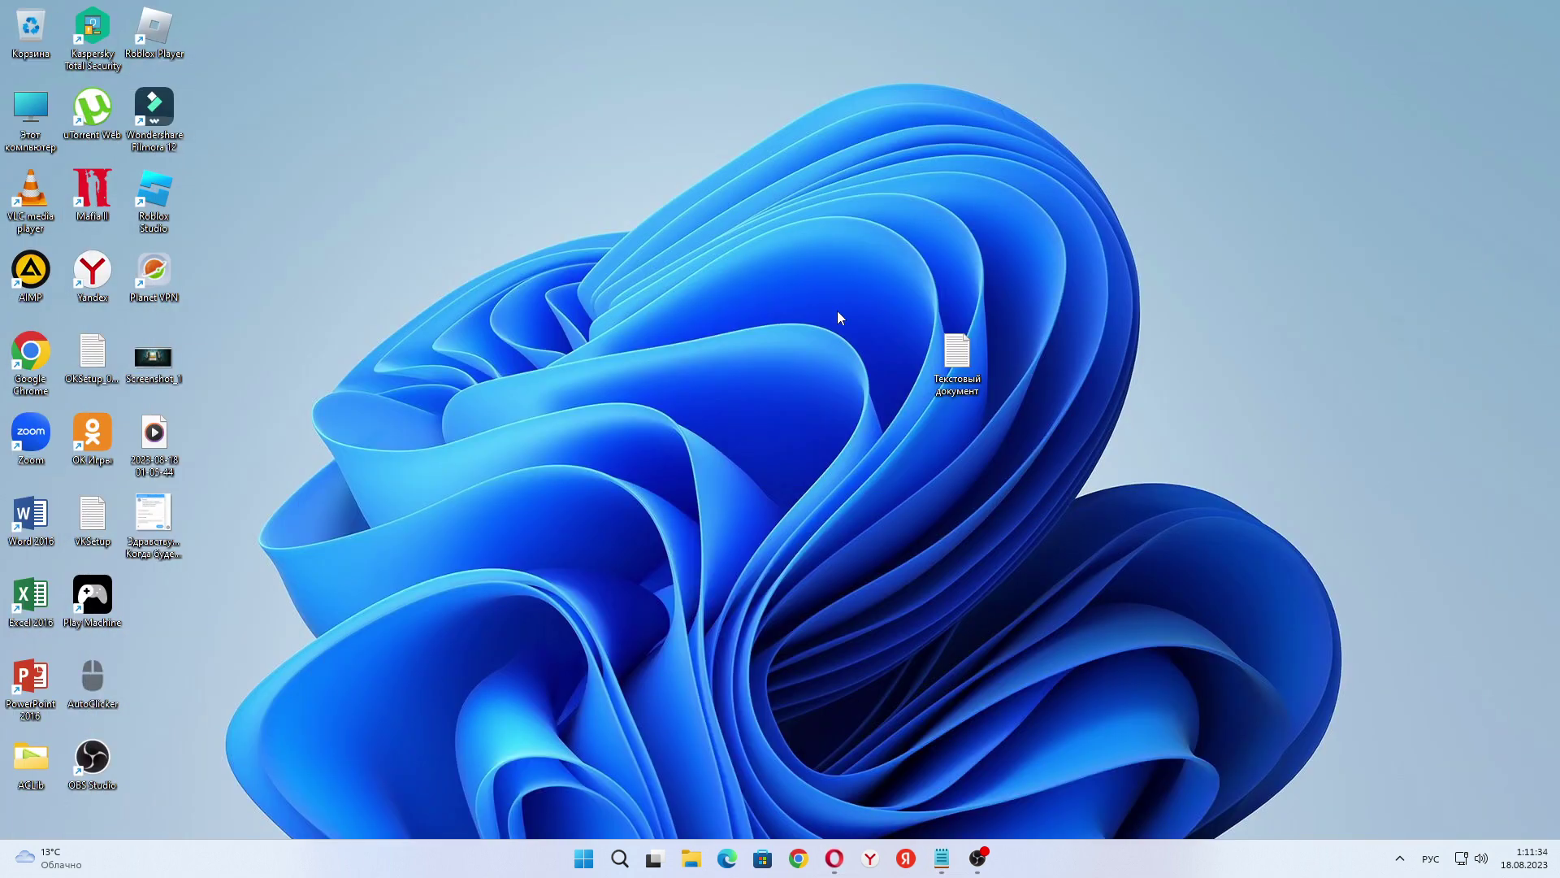
double_click(154, 520)
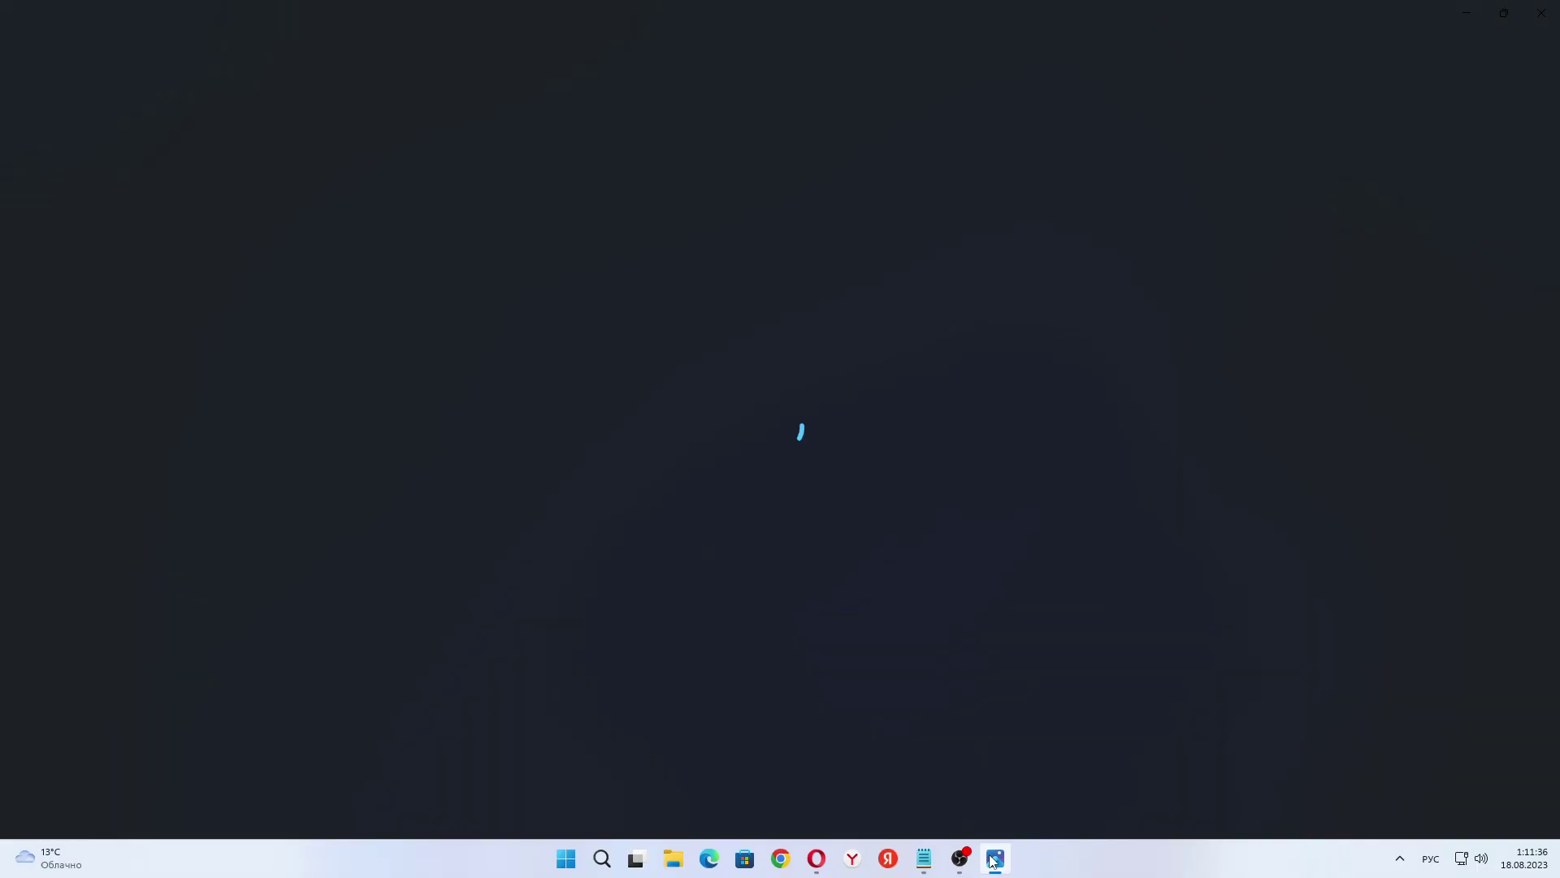
click(959, 865)
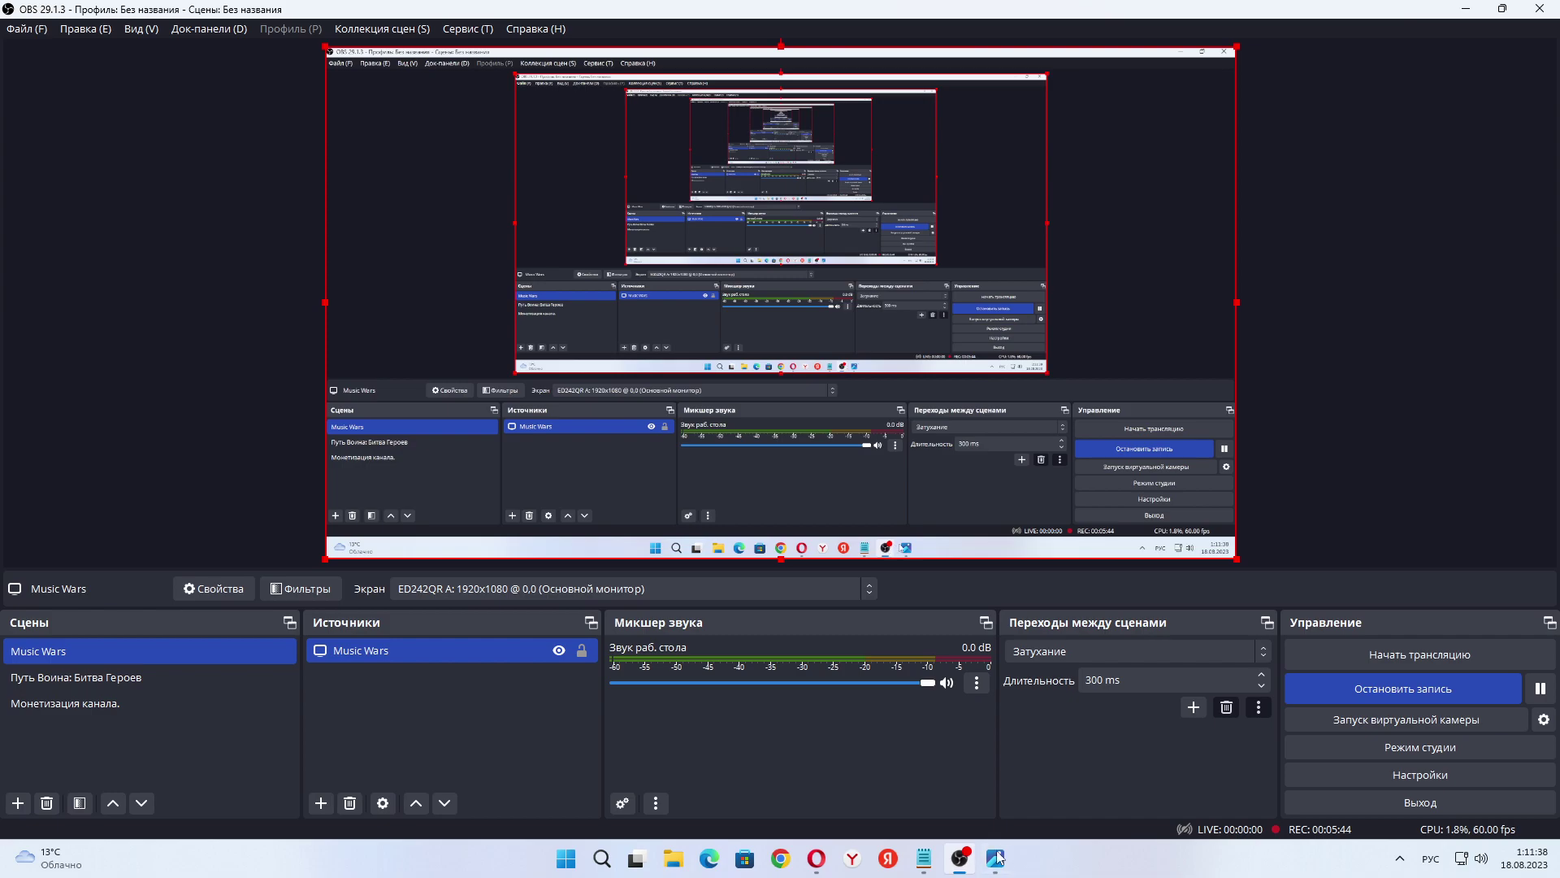
click(1006, 859)
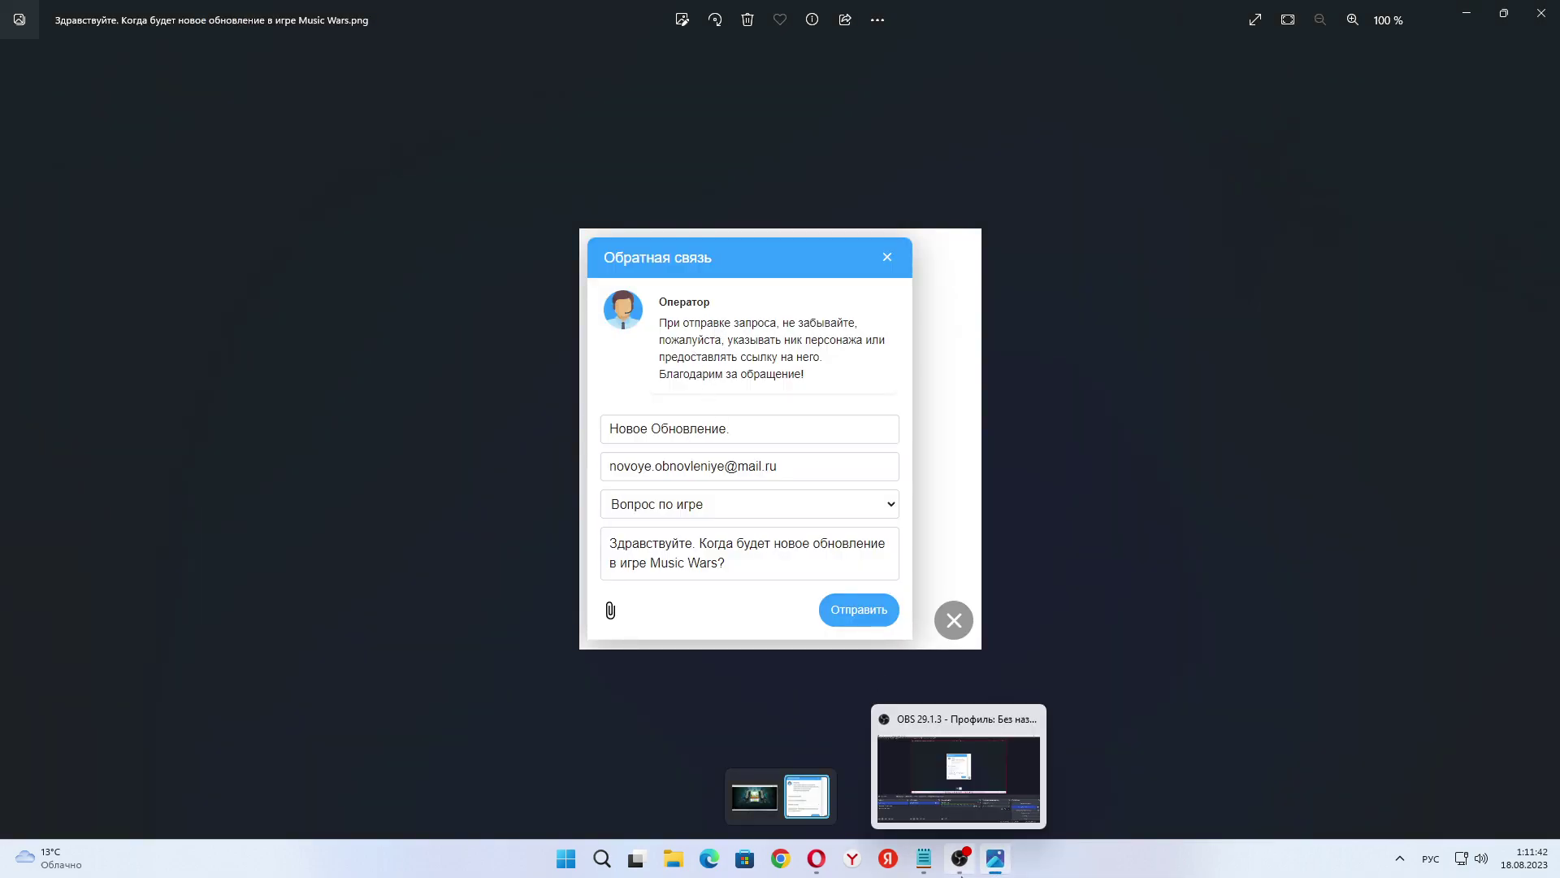
scroll(660, 187, up, 3)
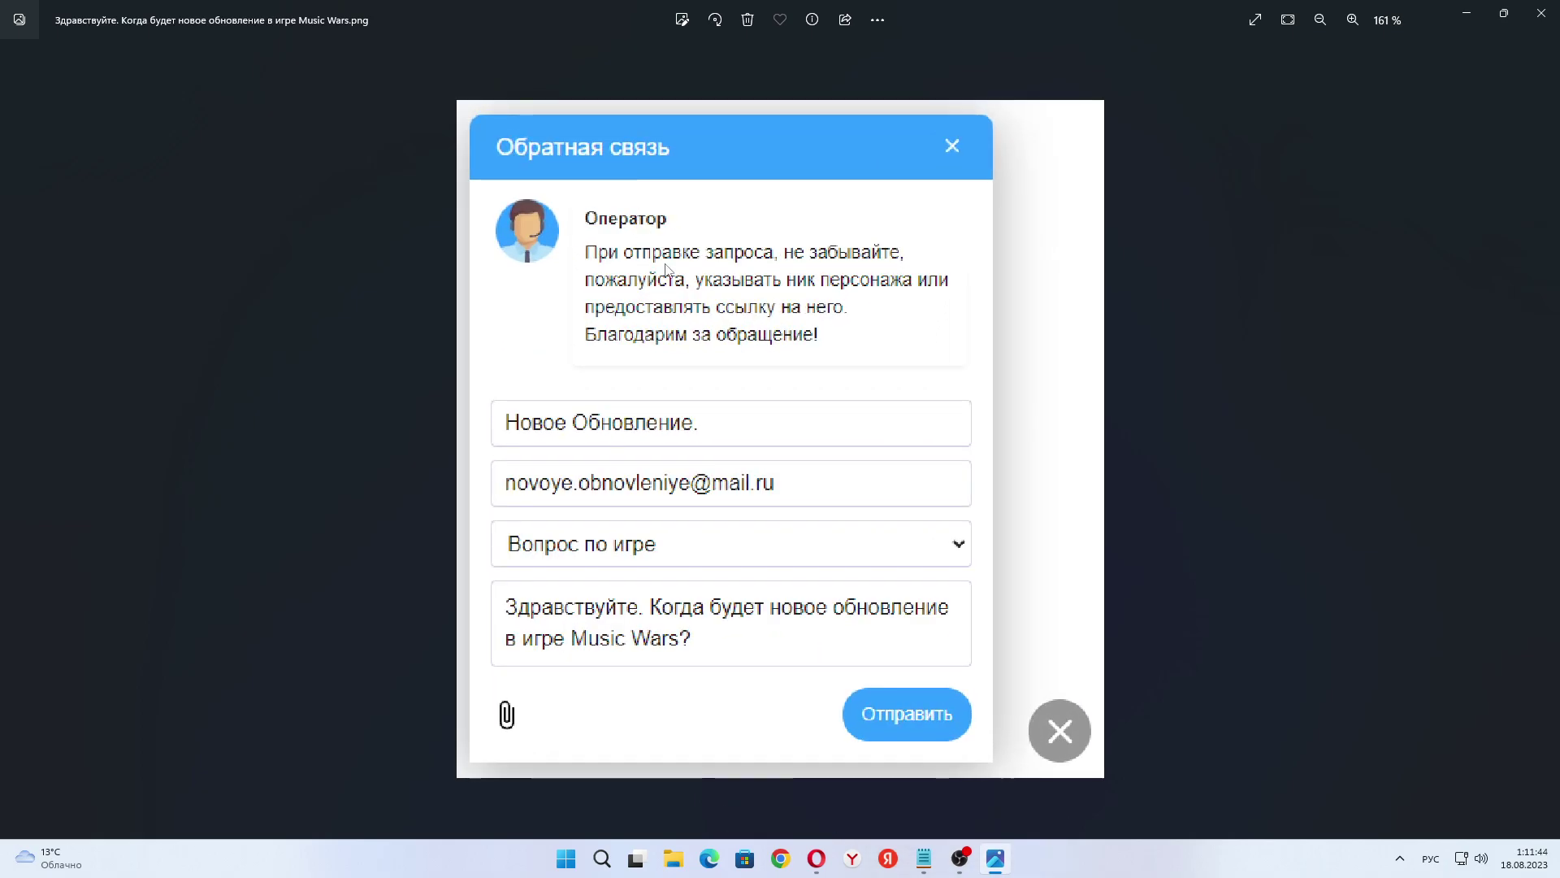
scroll(686, 317, up, 5)
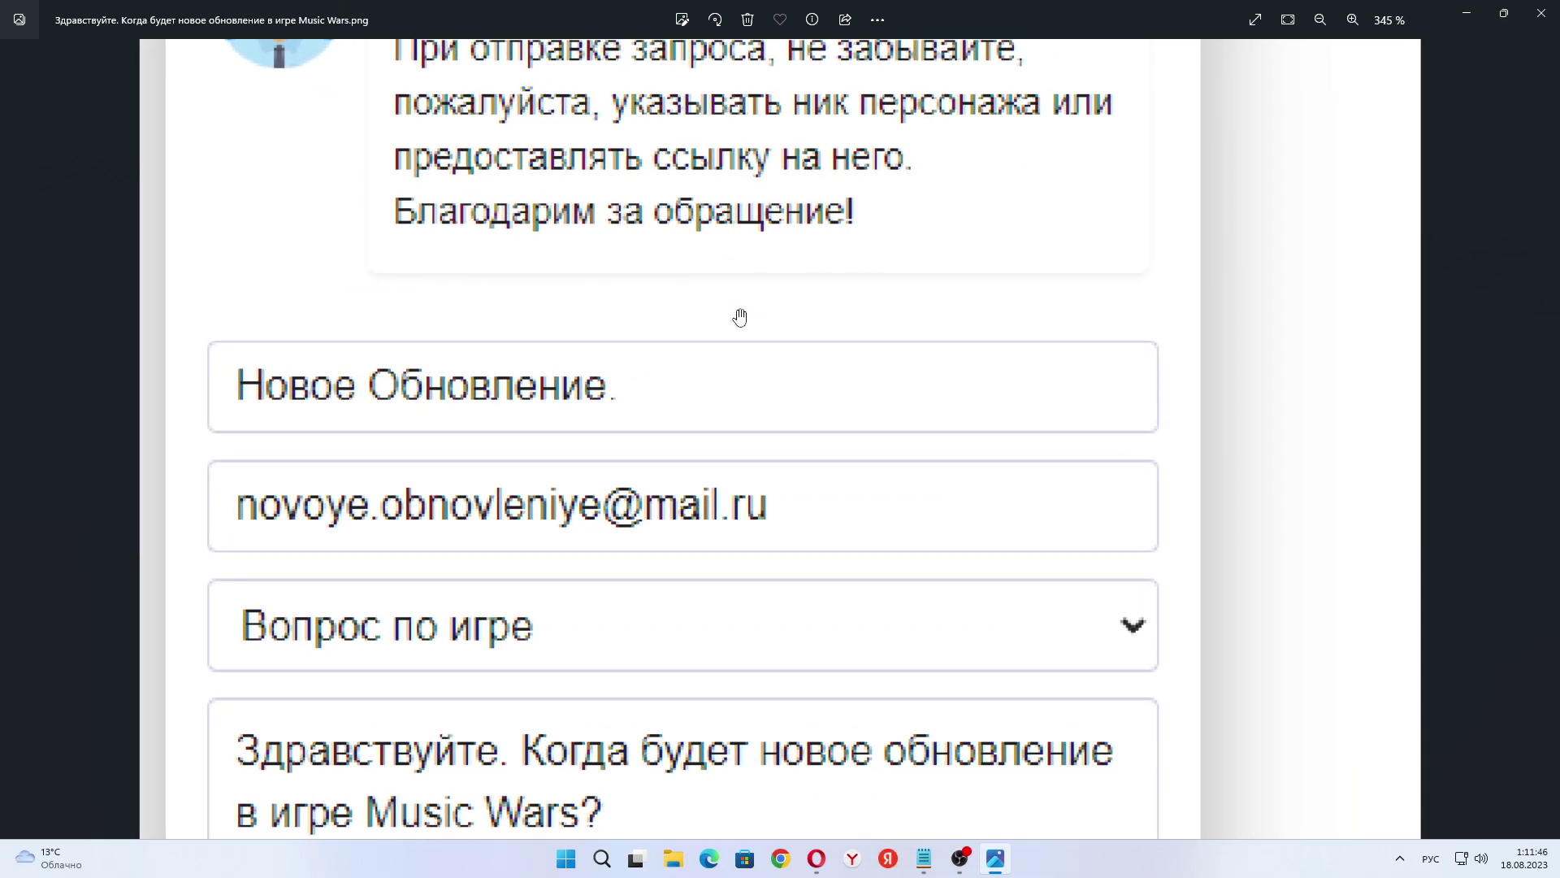
drag(976, 546, 1003, 452)
scroll(539, 295, up, 6)
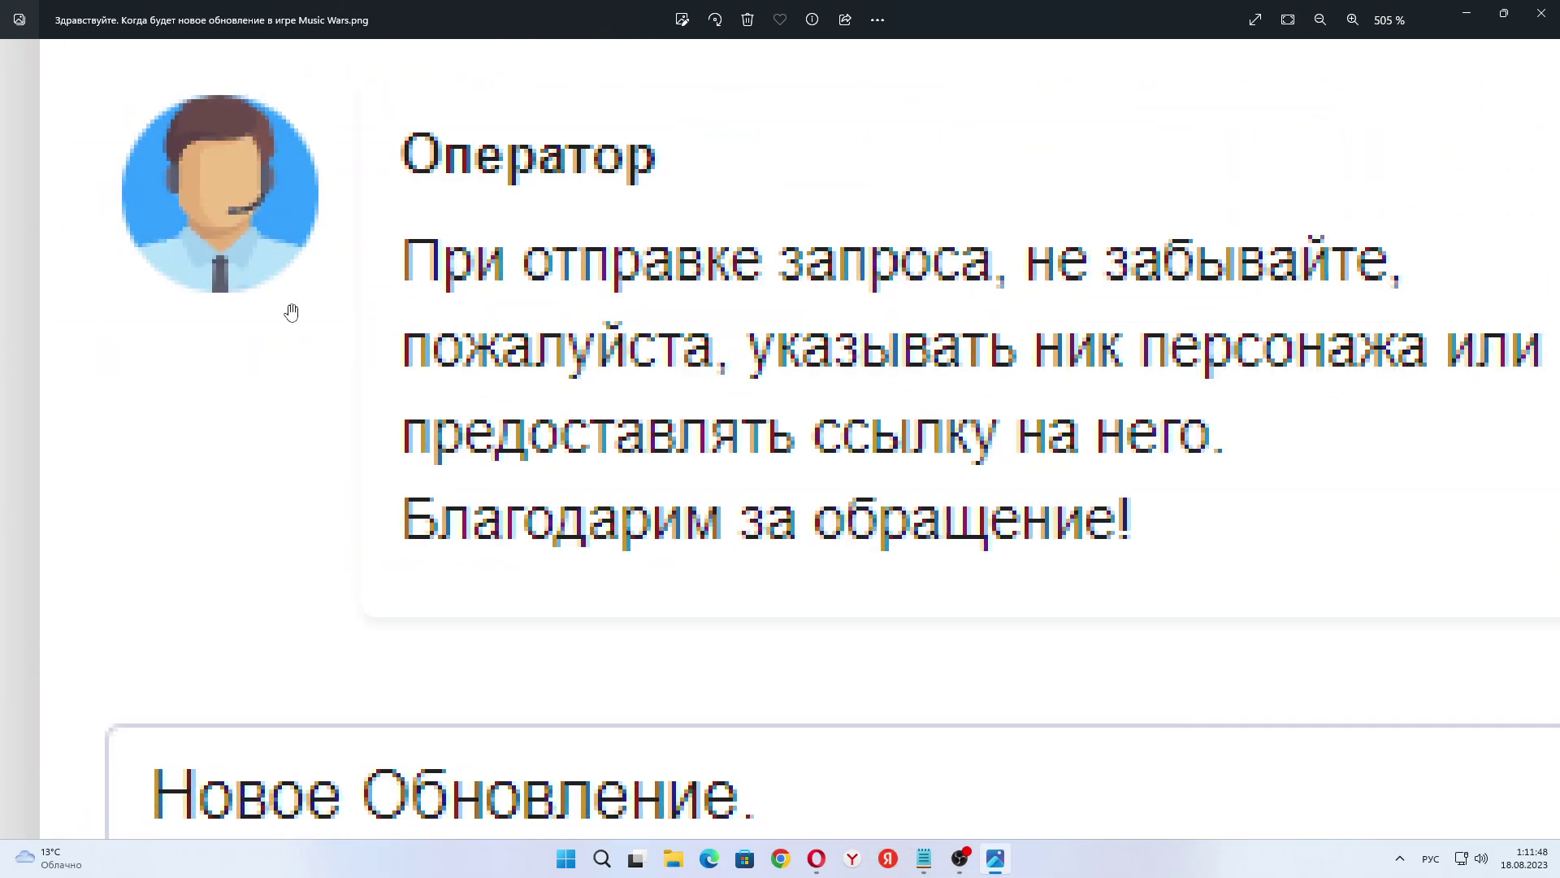
drag(215, 169, 443, 502)
scroll(512, 509, up, 8)
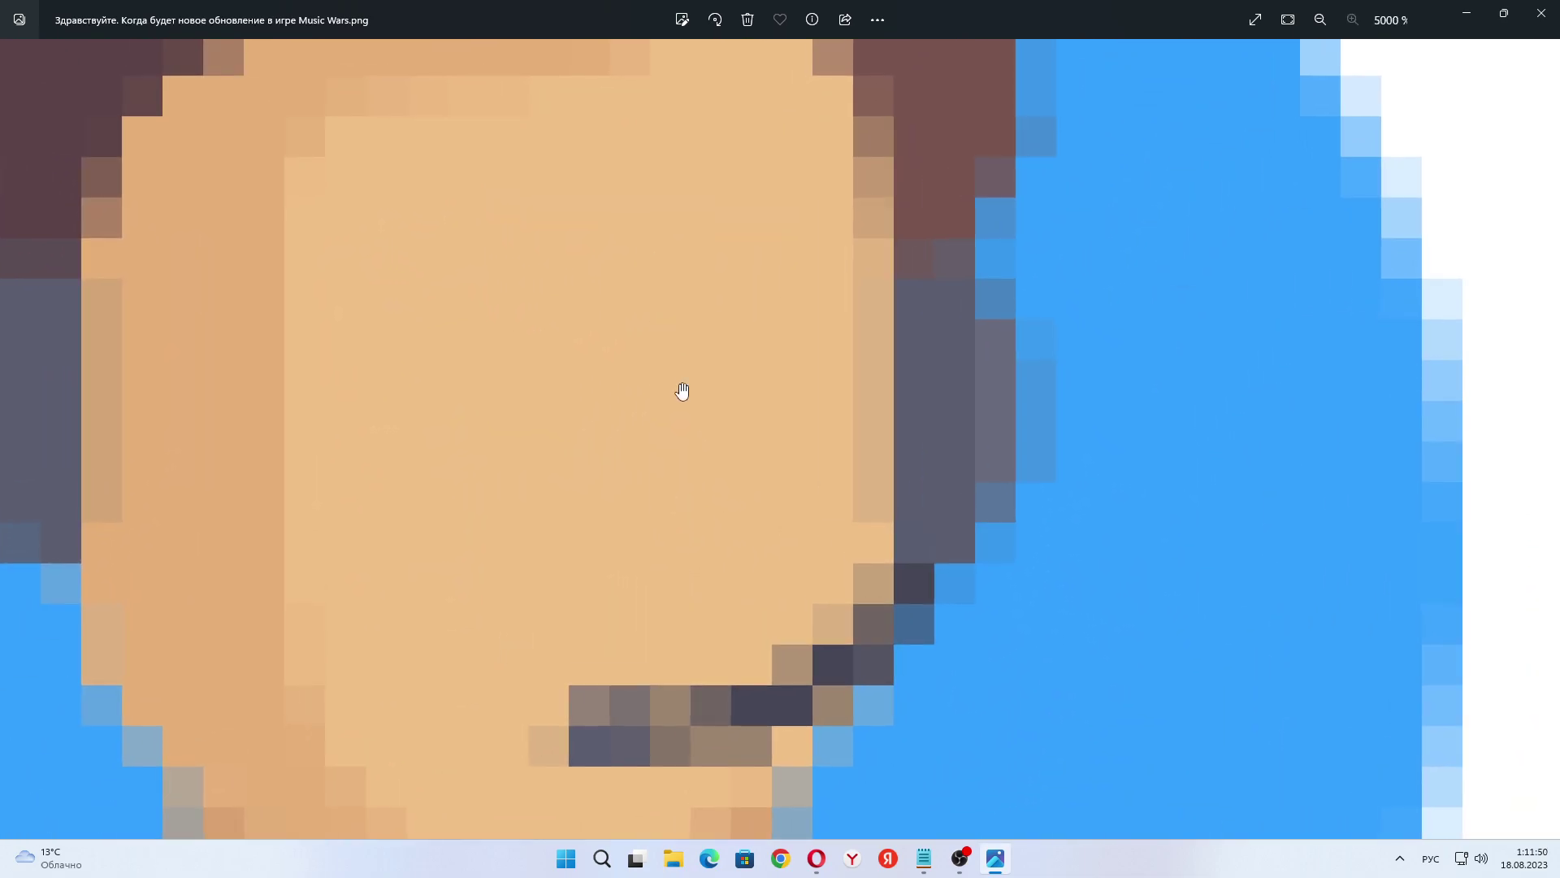
click(1542, 13)
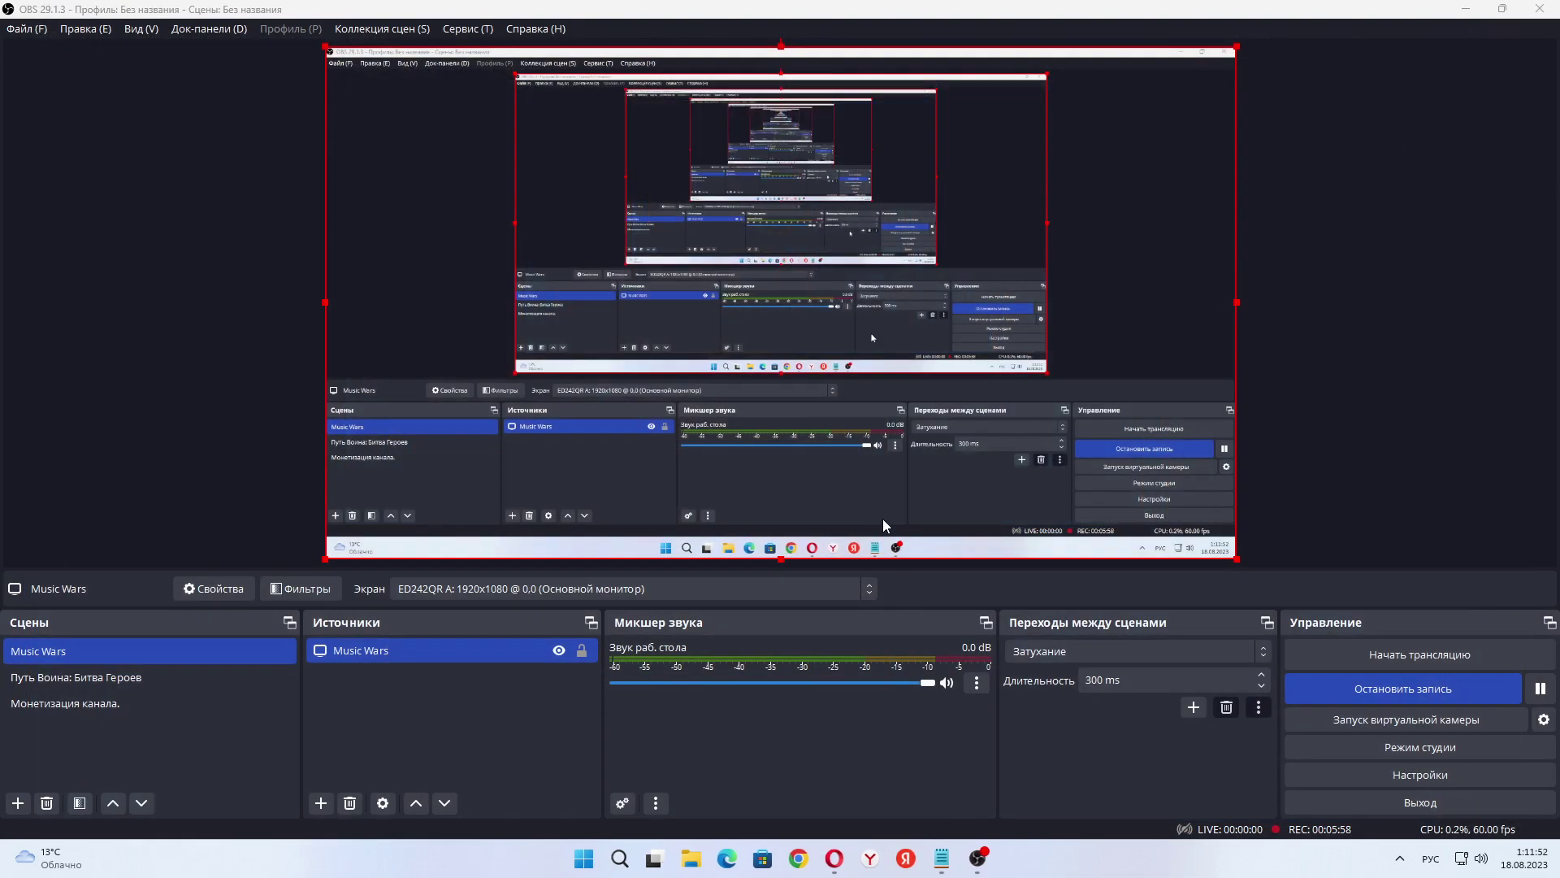